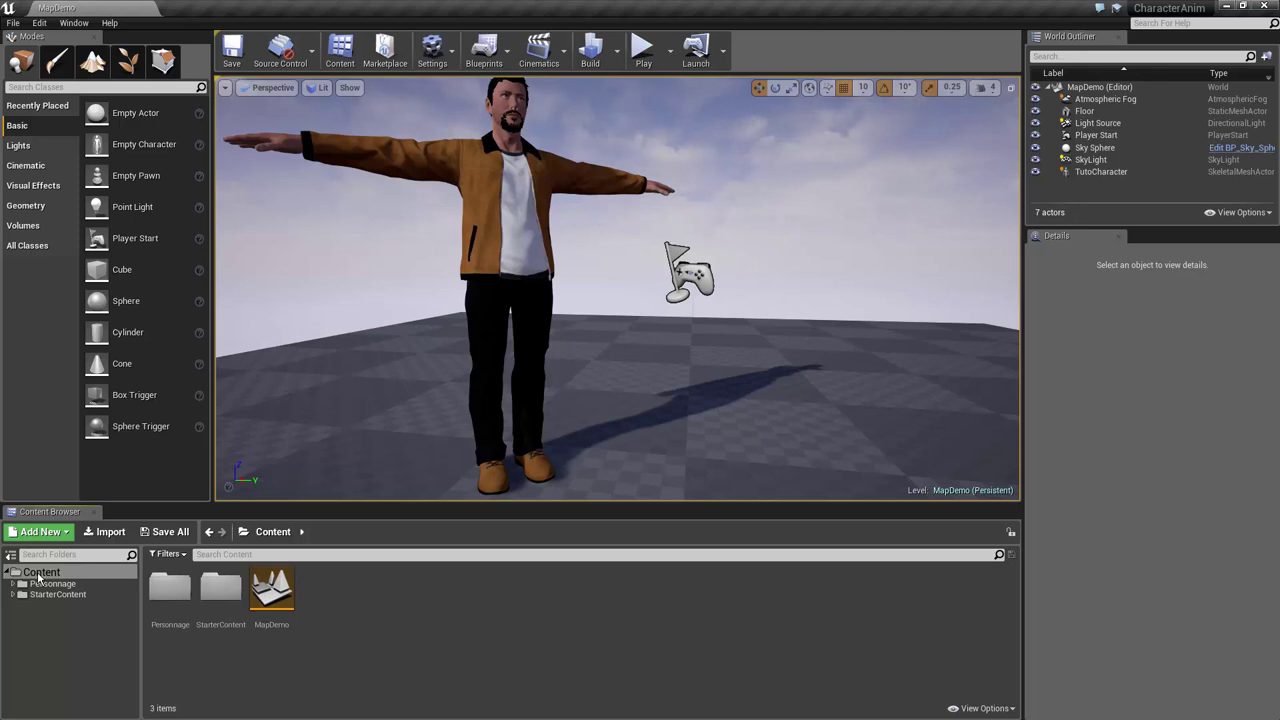
# Browse Personnage's Mat and Anims subfolders and the TutoCharacter_Skeleton asset, then return to Content
pyautogui.moveTo(417, 429); pyautogui.dragTo(417, 470)
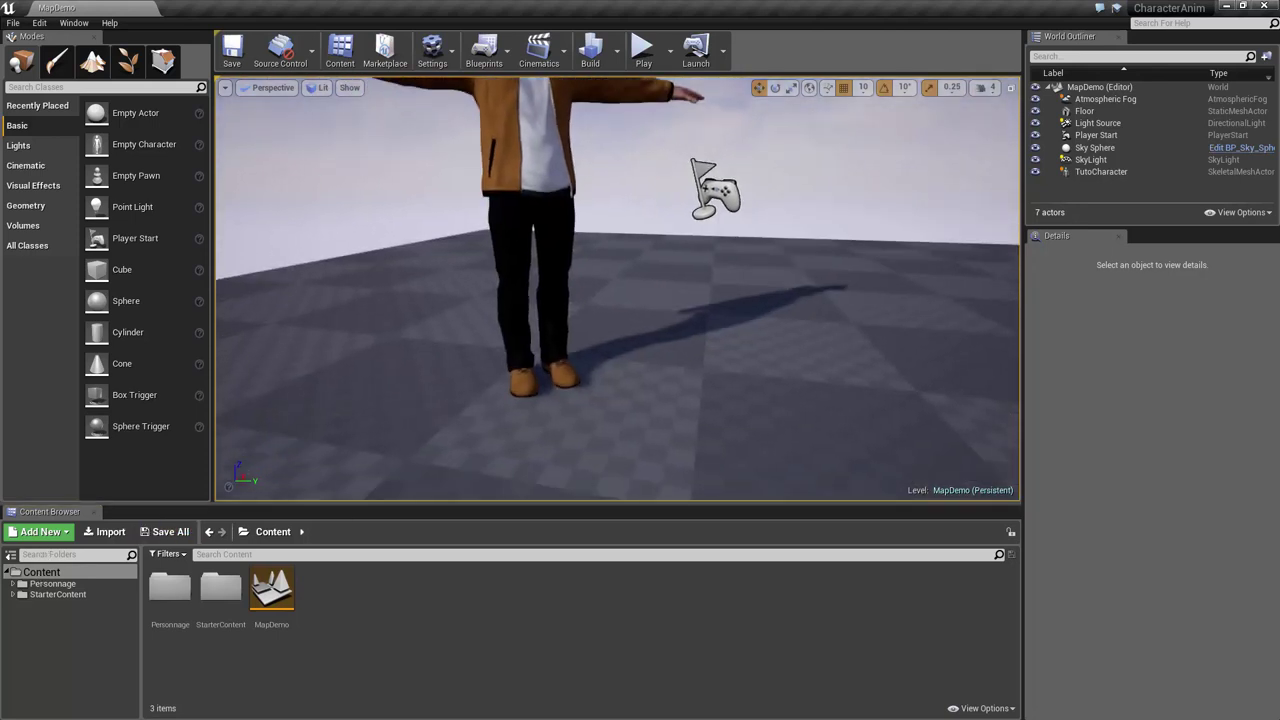
pyautogui.moveTo(428, 400); pyautogui.dragTo(428, 360)
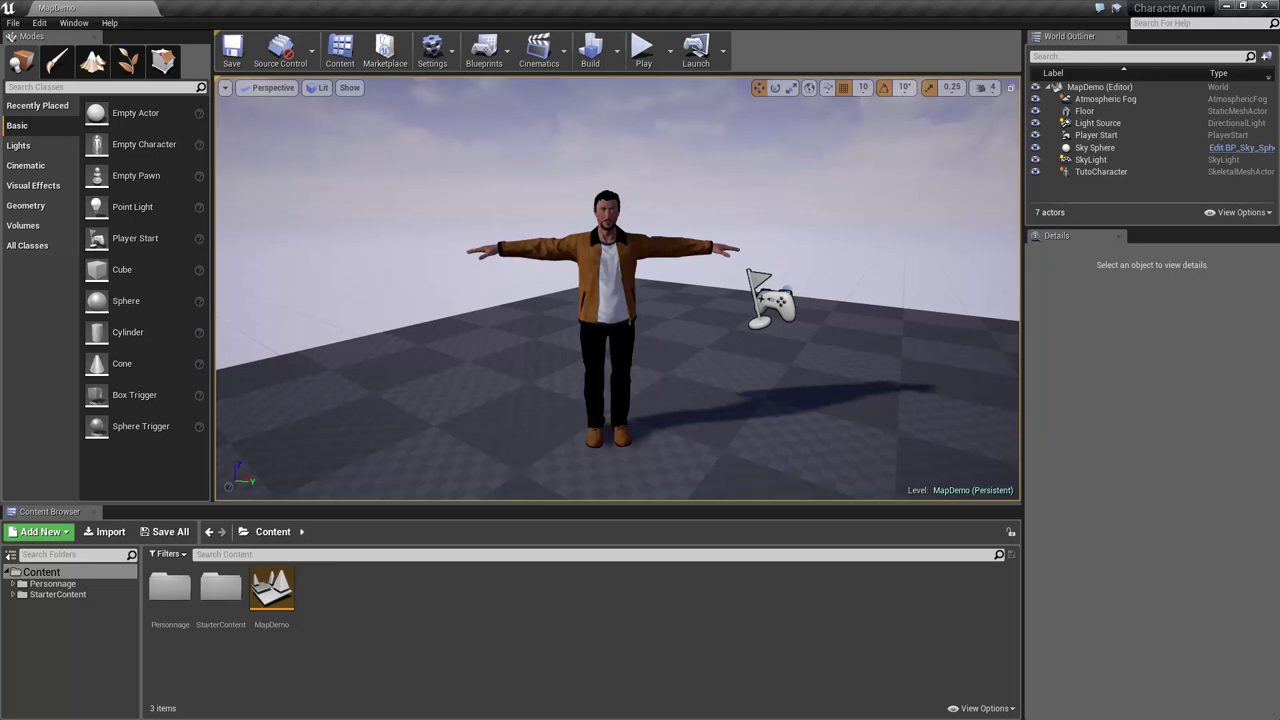
pyautogui.doubleClick(171, 600)
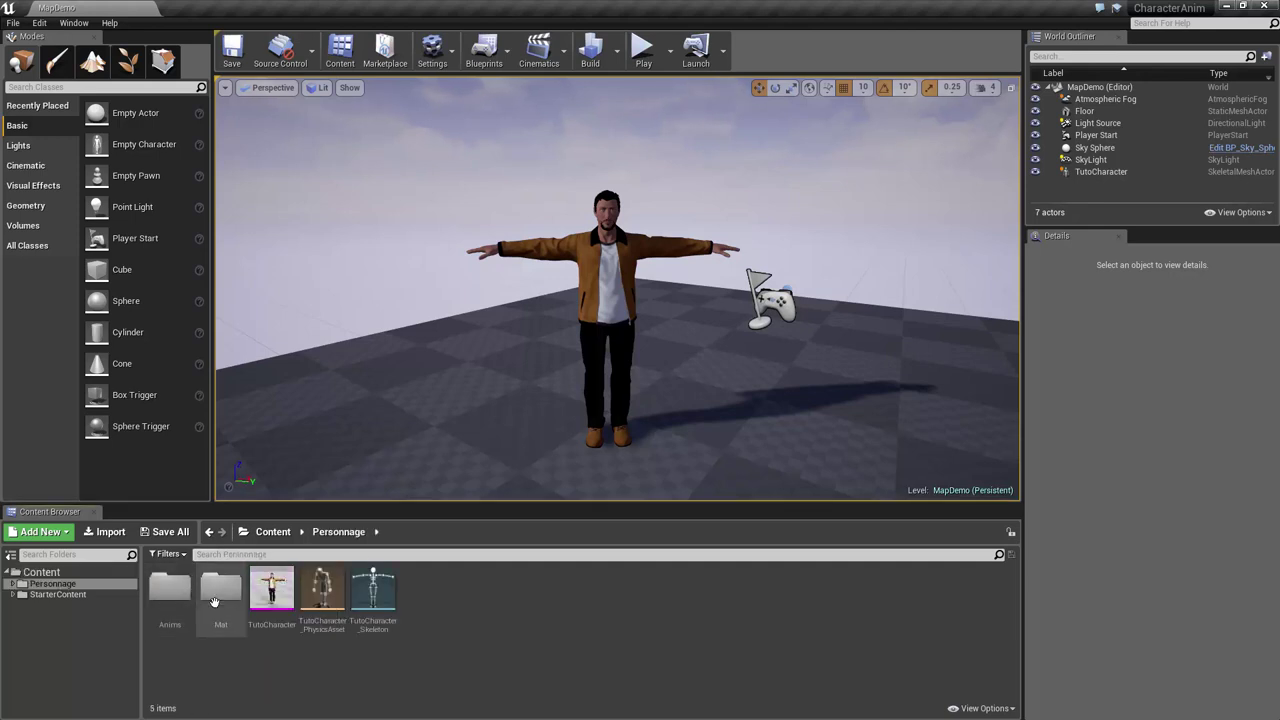
pyautogui.doubleClick(220, 598)
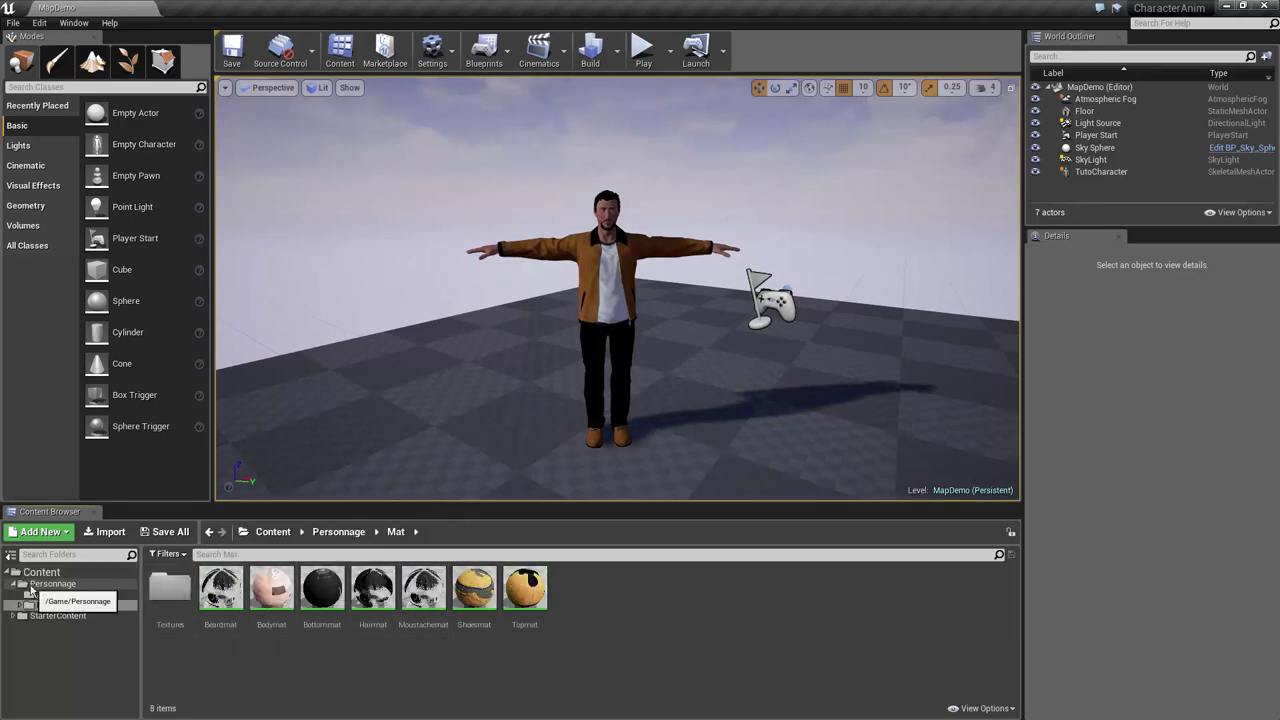
pyautogui.click(40, 594)
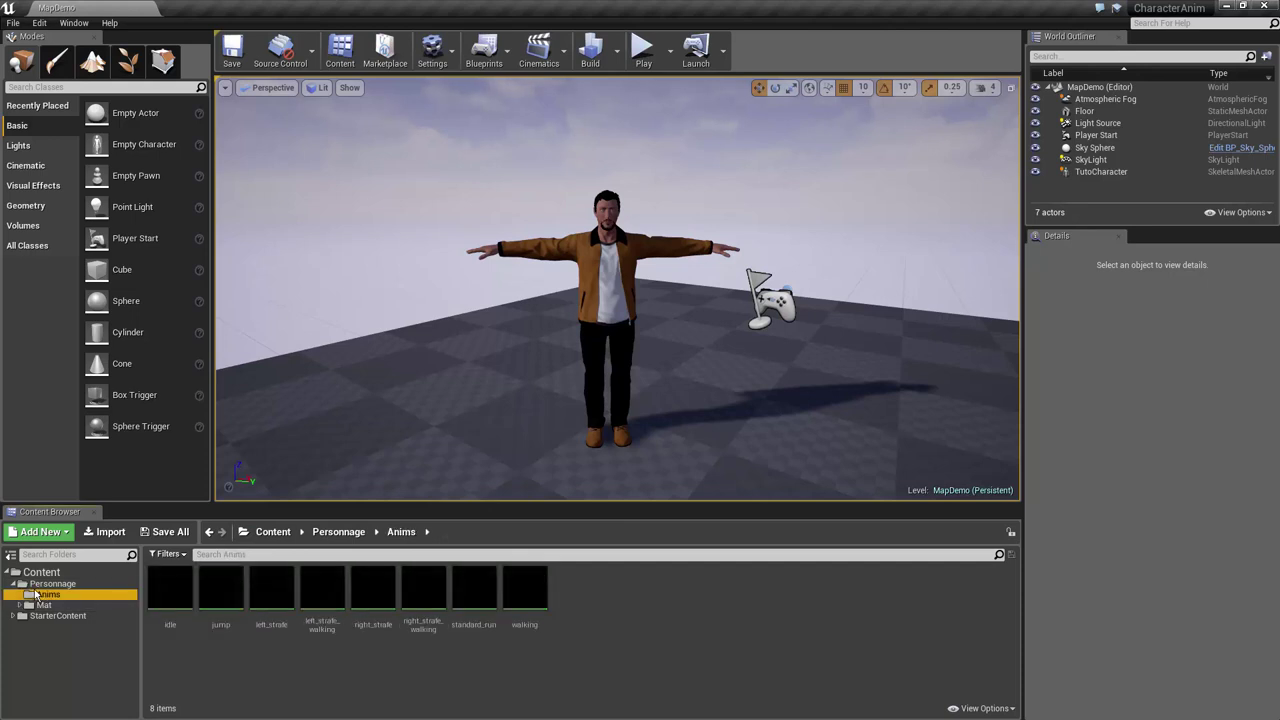
pyautogui.click(8, 584)
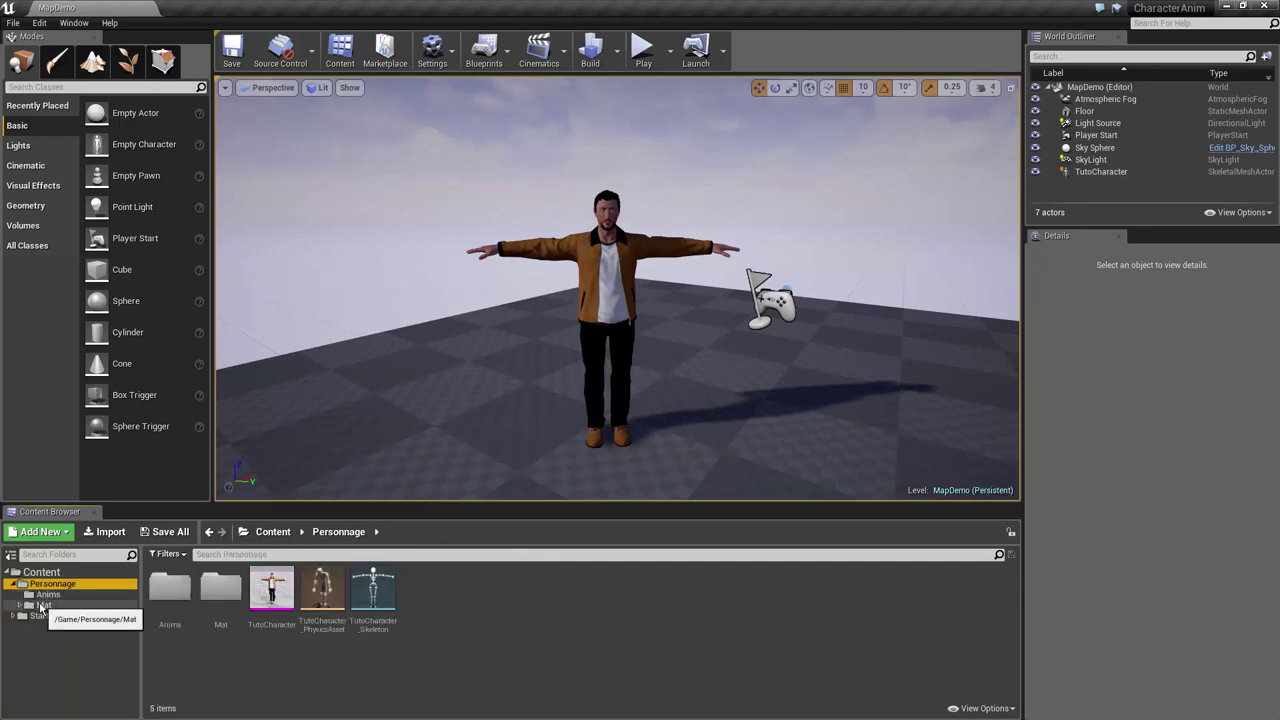
pyautogui.click(44, 605)
pyautogui.click(52, 584)
pyautogui.click(381, 617)
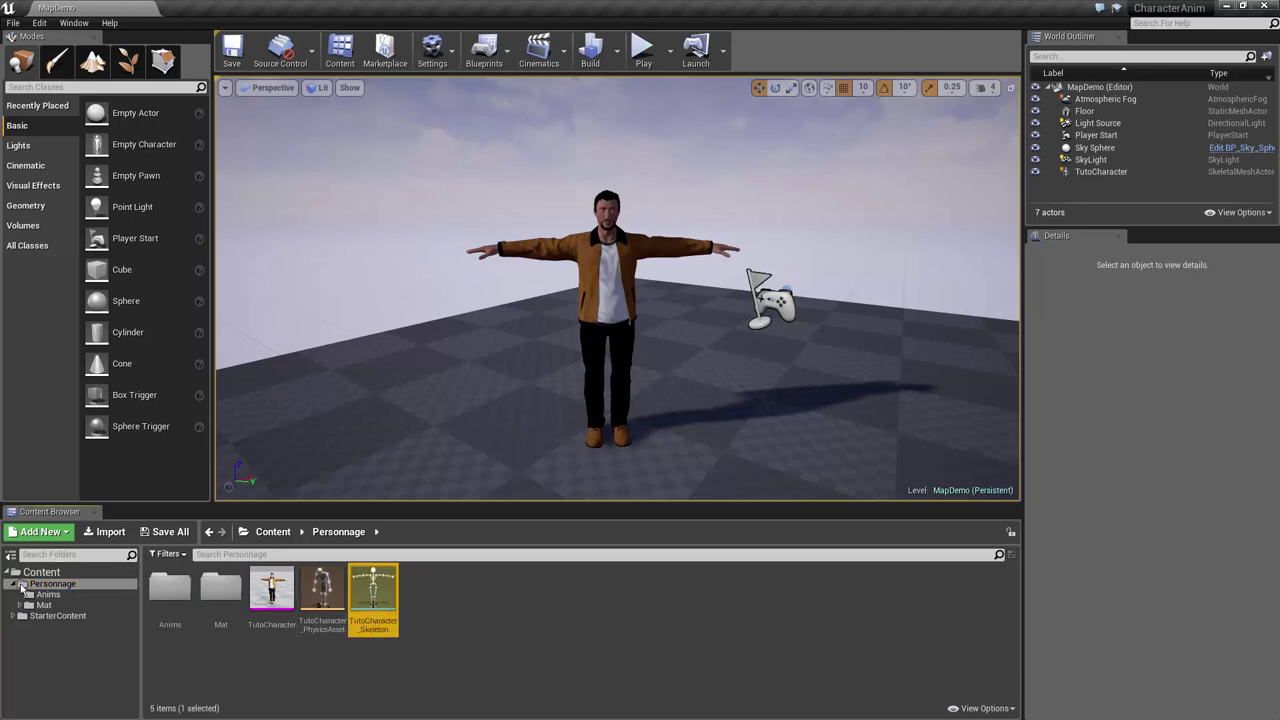
pyautogui.doubleClick(37, 582)
pyautogui.click(40, 572)
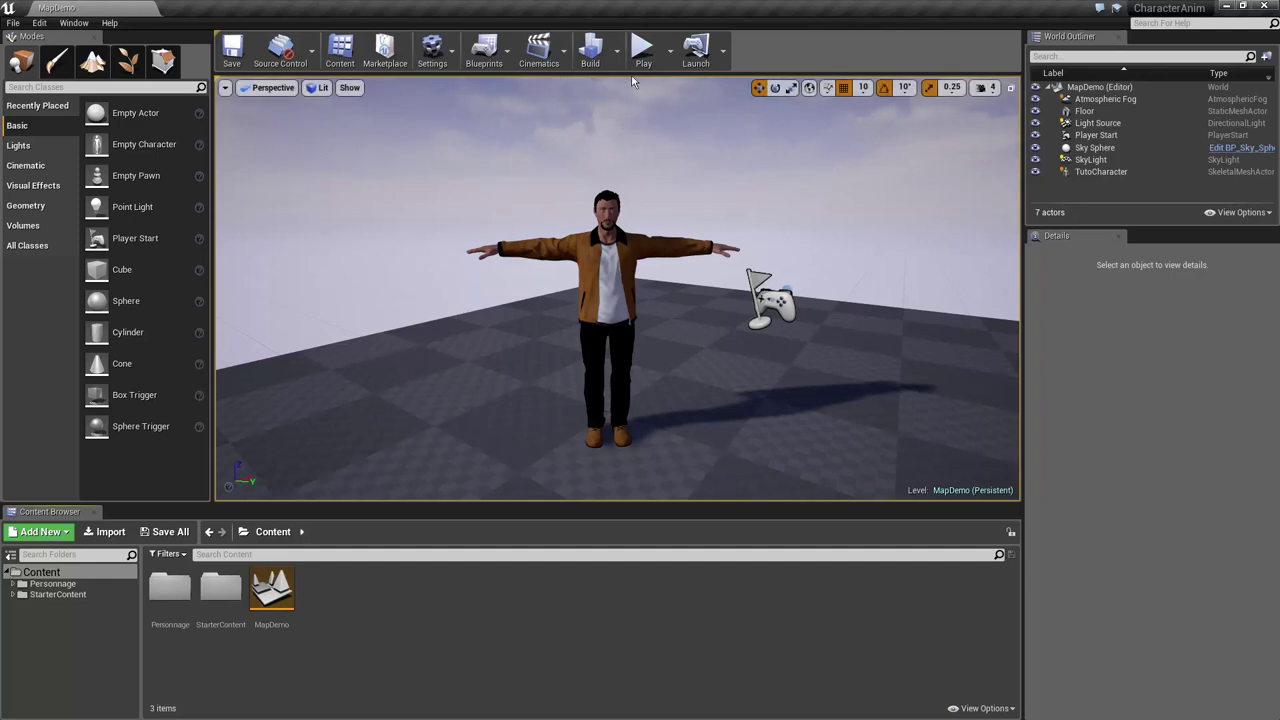
# Look through the toolbar's Blueprints and game mode options without creating anything
pyautogui.click(504, 63)
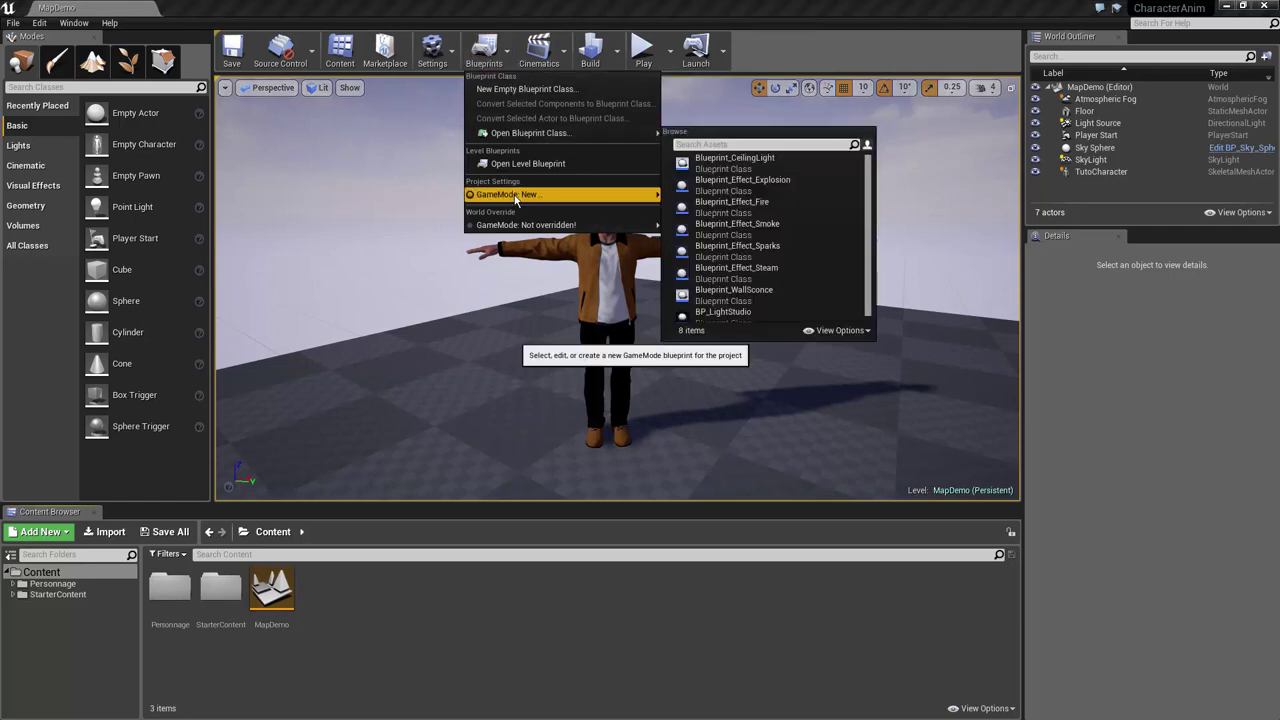
pyautogui.moveTo(515, 200)
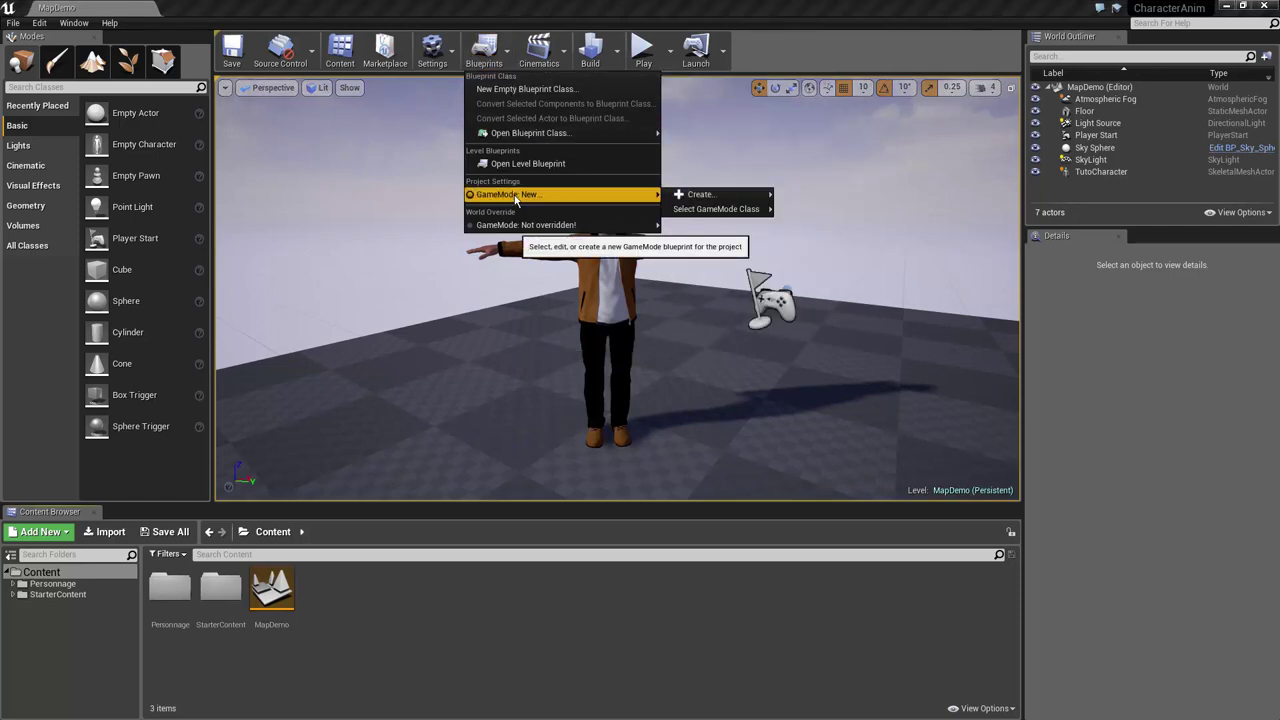
pyautogui.moveTo(725, 196)
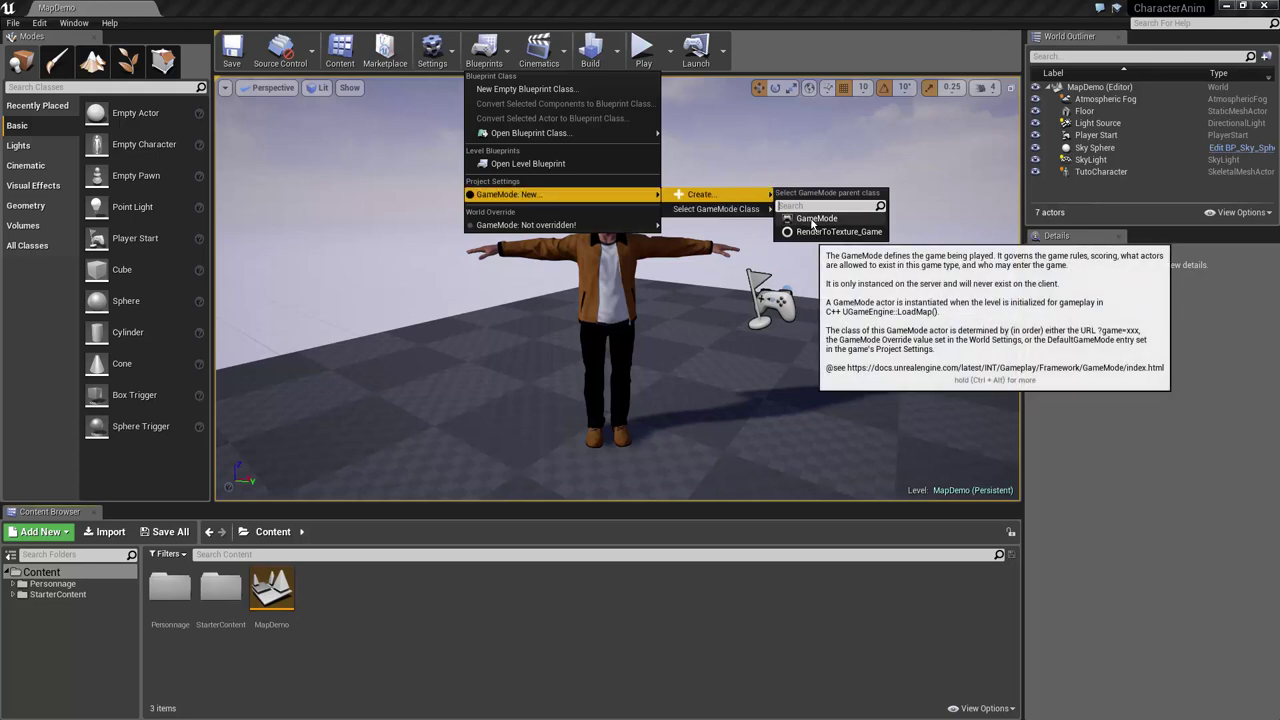
pyautogui.click(328, 597)
# Create a new folder named Blueprints inside Personnage
pyautogui.click(185, 597)
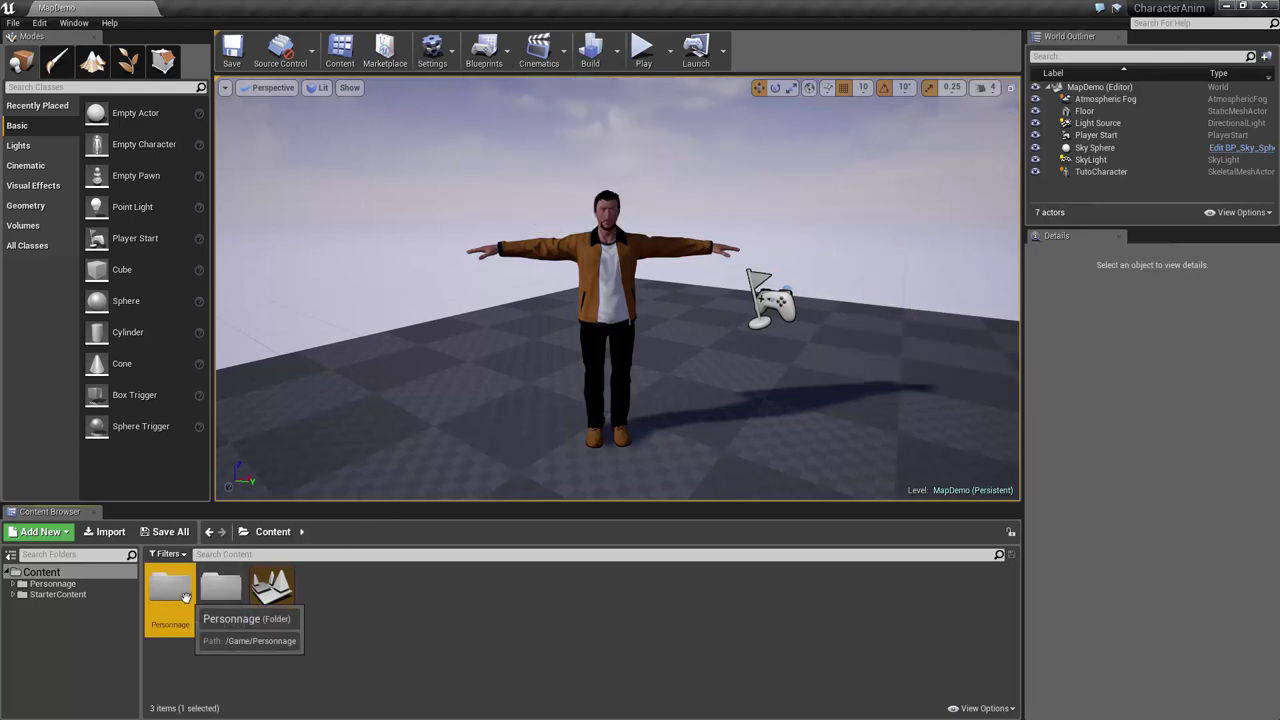
pyautogui.doubleClick(185, 597)
pyautogui.rightClick(517, 660)
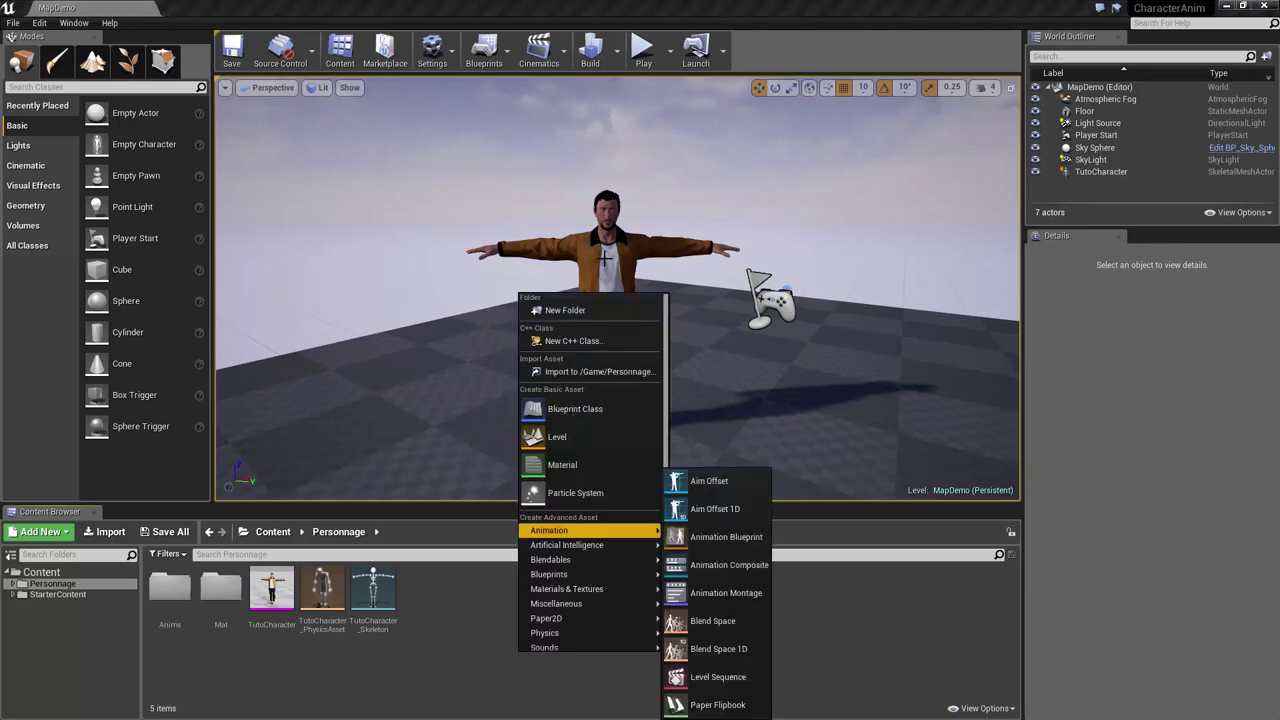
pyautogui.click(593, 313)
pyautogui.write('Bl')
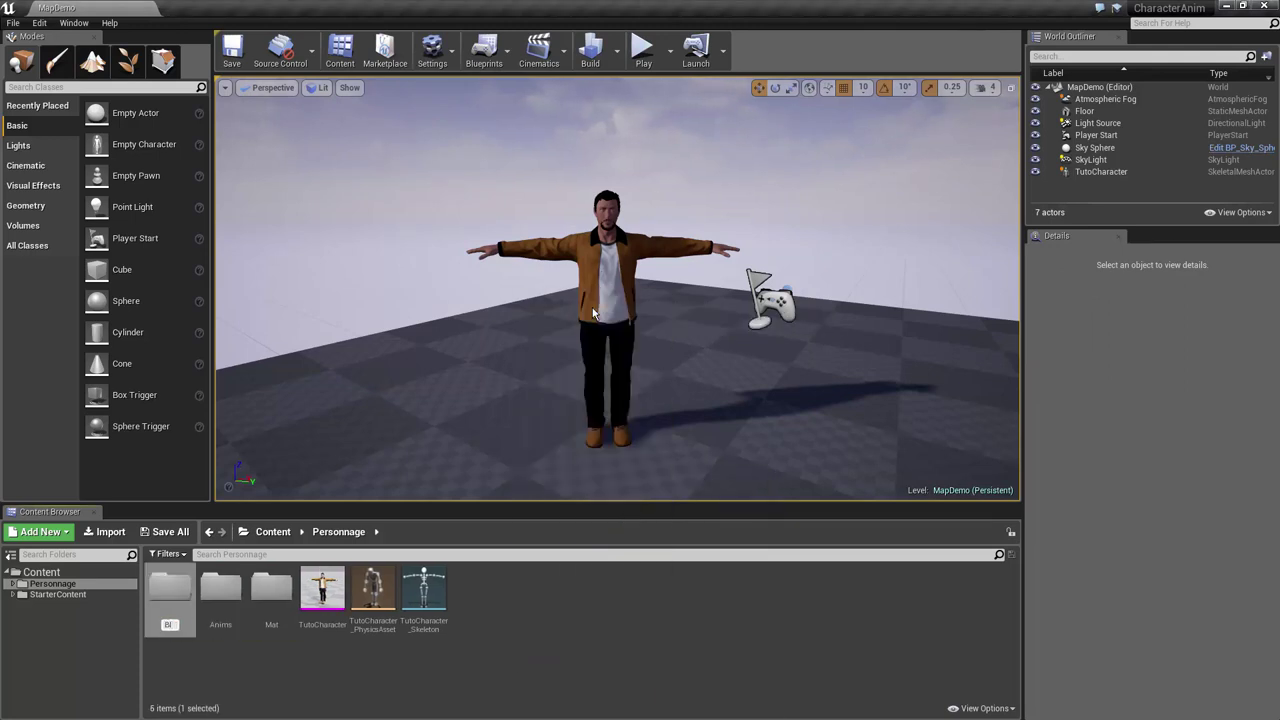
pyautogui.write('ueprints')
pyautogui.press('Return')
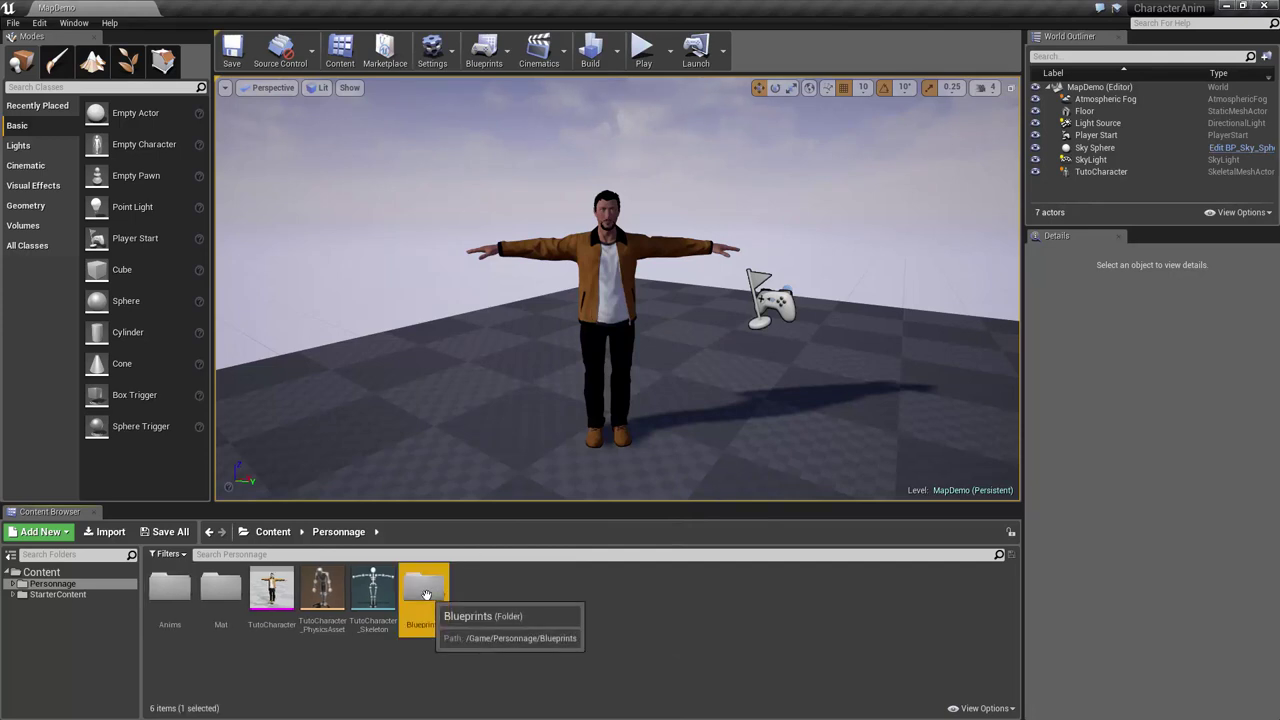
# In Blueprints, create a Character-based Blueprint Class named BP_Character
pyautogui.doubleClick(420, 590)
pyautogui.rightClick(419, 588)
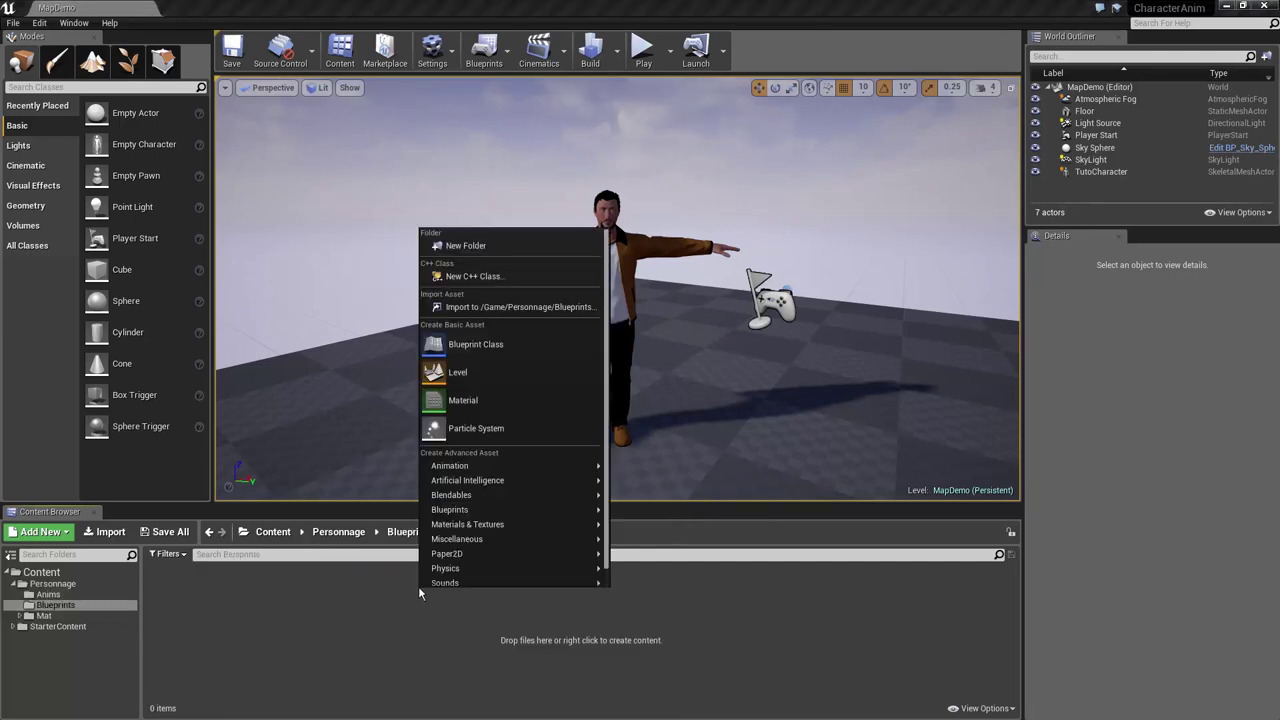
pyautogui.click(480, 345)
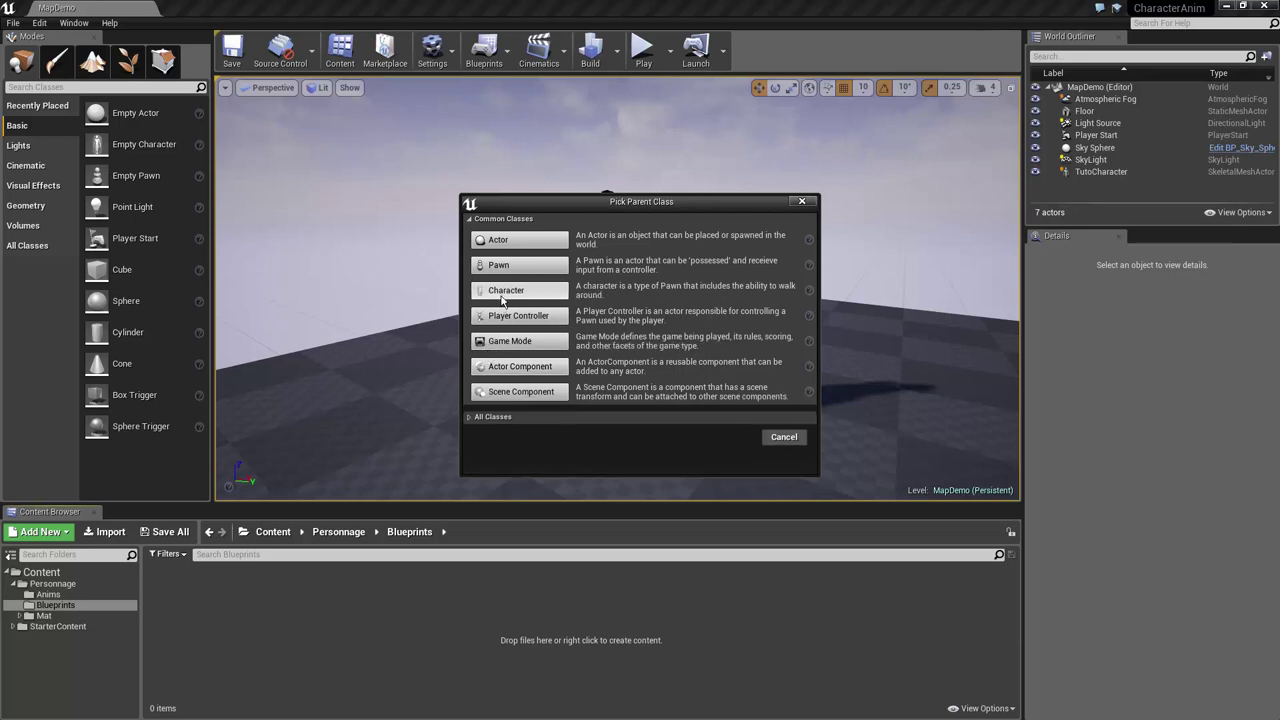
pyautogui.click(503, 291)
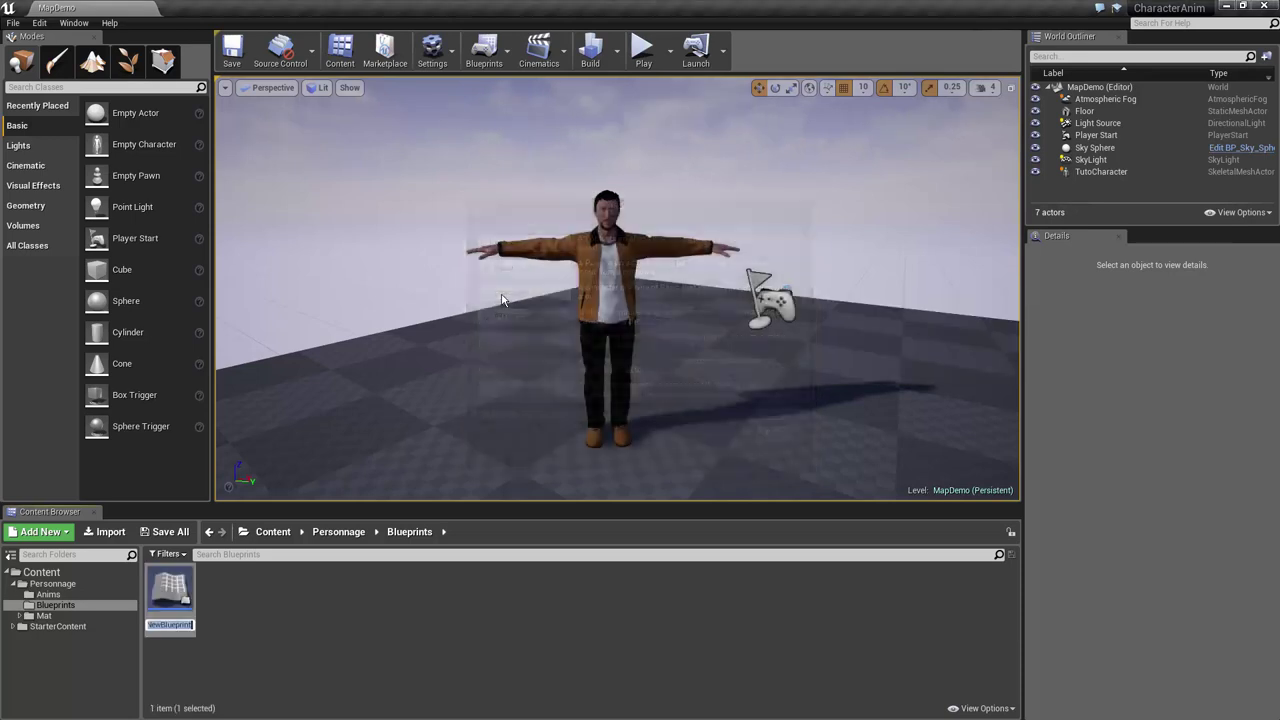
pyautogui.write('BP')
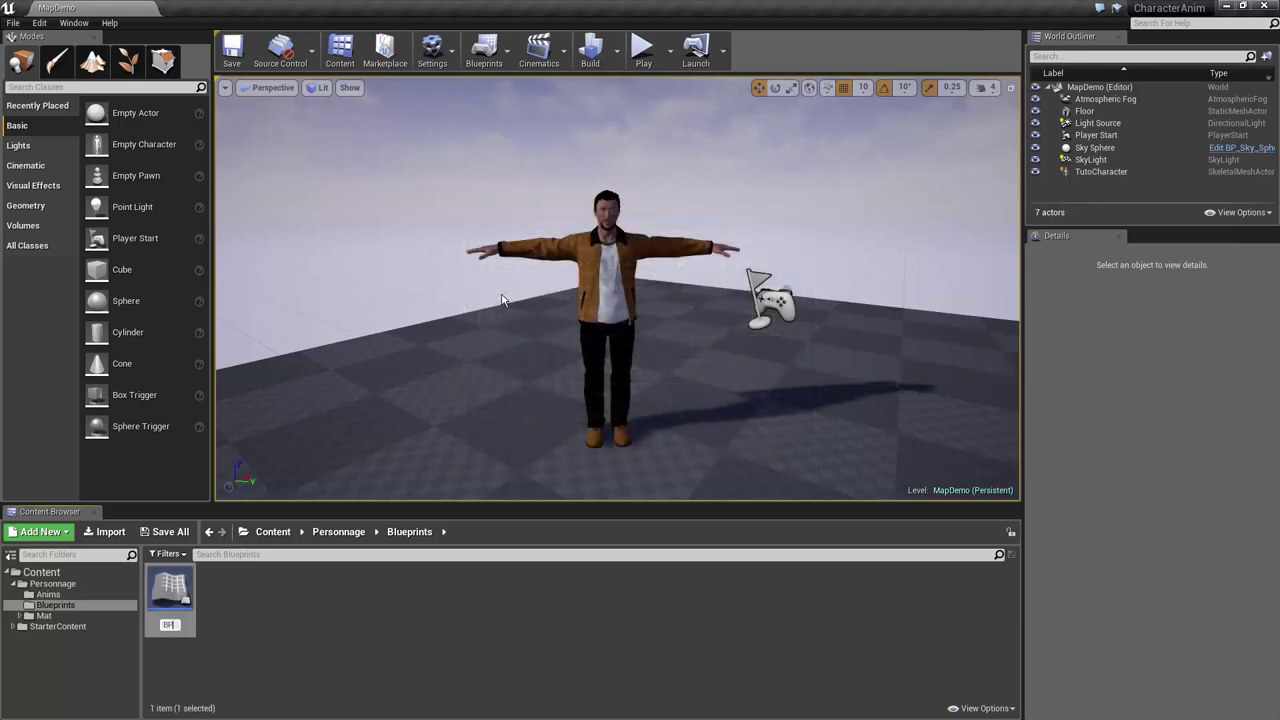
pyautogui.write('_Character')
pyautogui.press('Return')
pyautogui.click(295, 638)
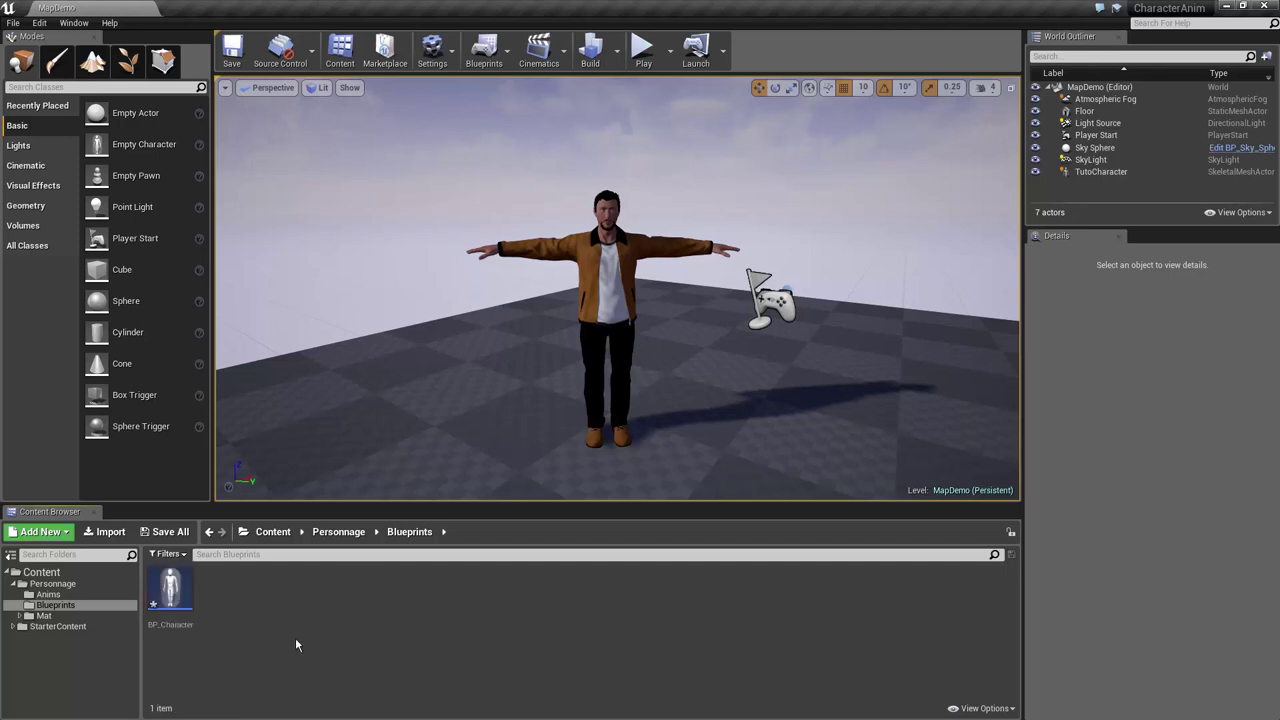
# Open BP_Character, dock its editor, and select the three default nodes in its Event Graph
pyautogui.doubleClick(170, 590)
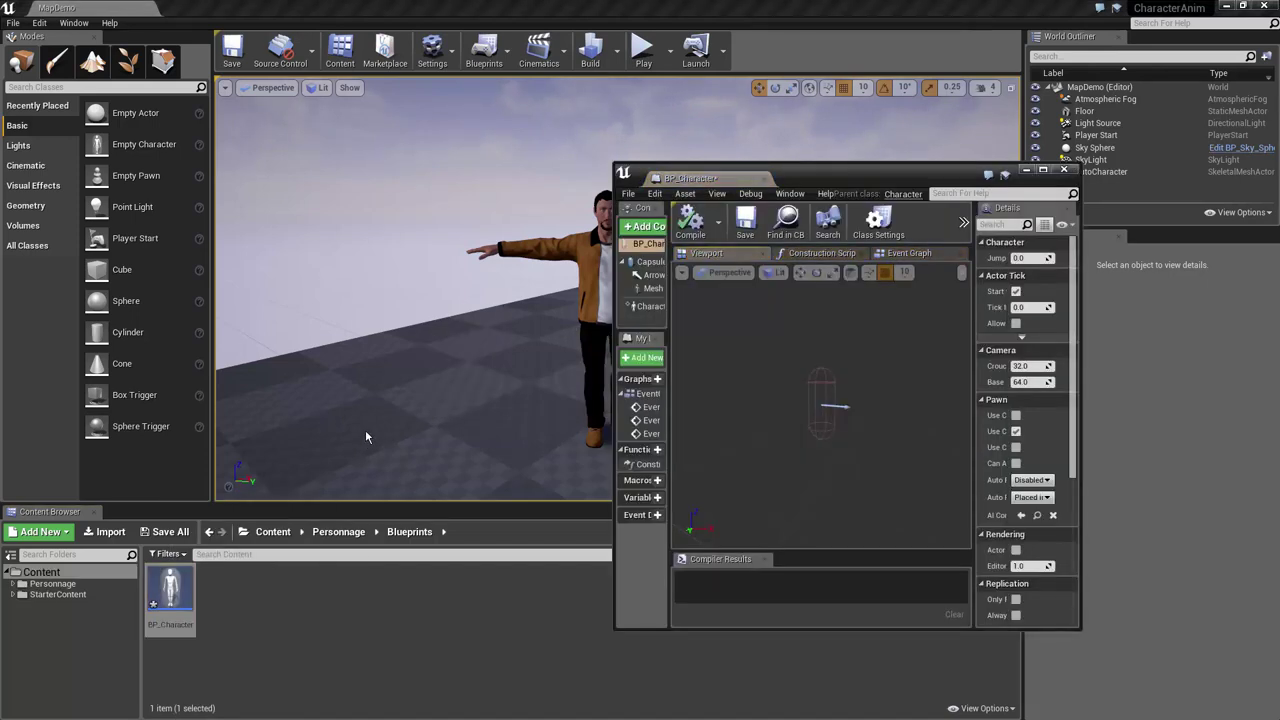
pyautogui.moveTo(640, 178); pyautogui.dragTo(615, 124)
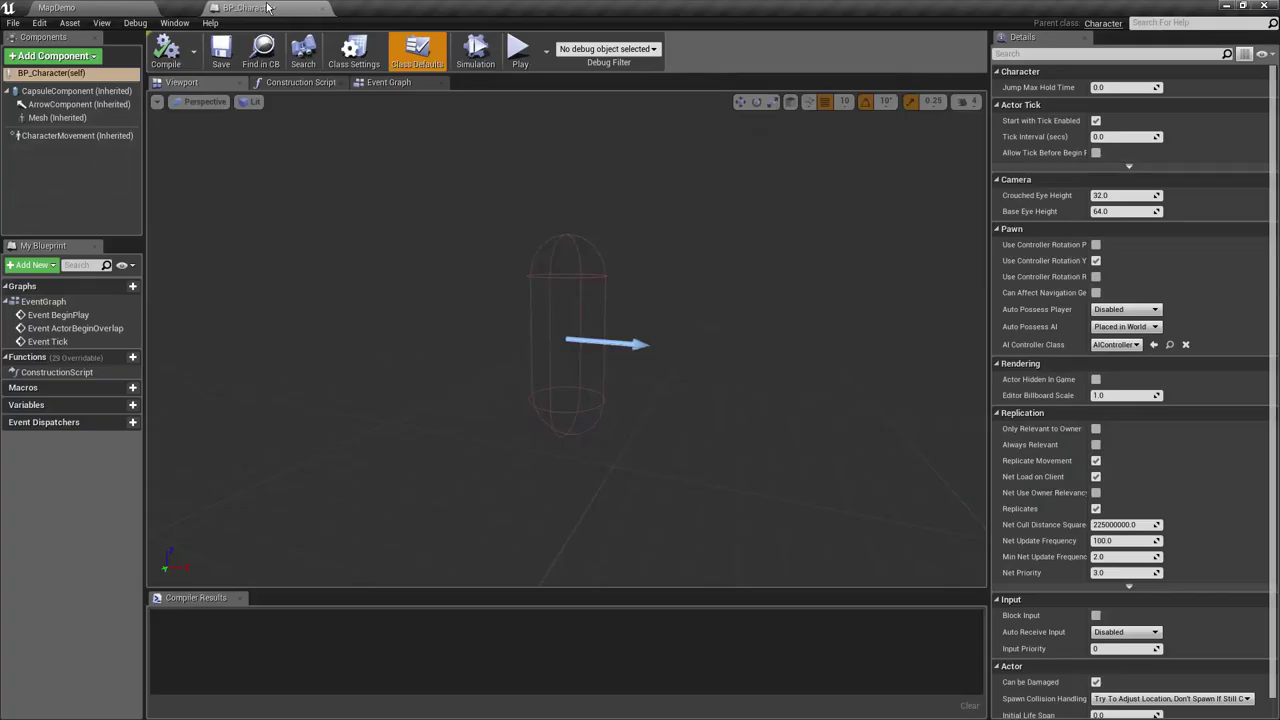
pyautogui.click(375, 89)
pyautogui.scroll(-2, 323, 188)
pyautogui.scroll(-2, 323, 188)
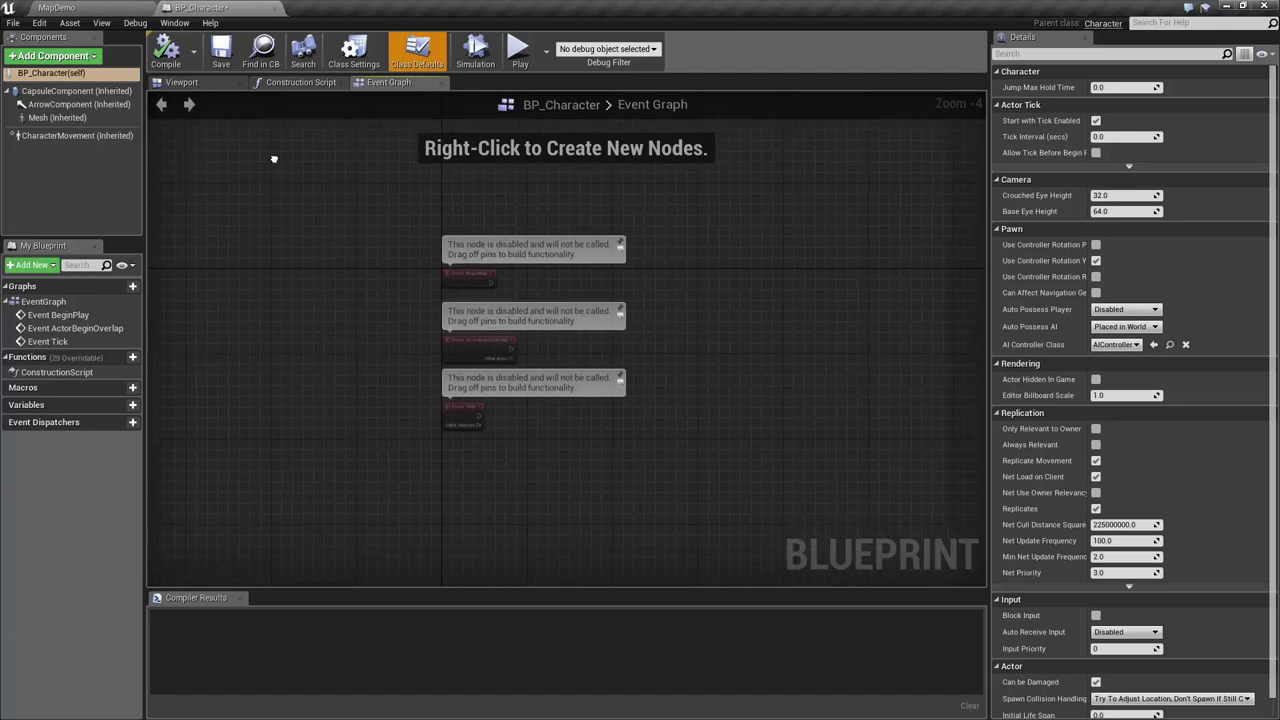
pyautogui.moveTo(354, 160)
pyautogui.mouseDown()
pyautogui.moveTo(516, 389)
pyautogui.moveTo(597, 425)
pyautogui.mouseUp()
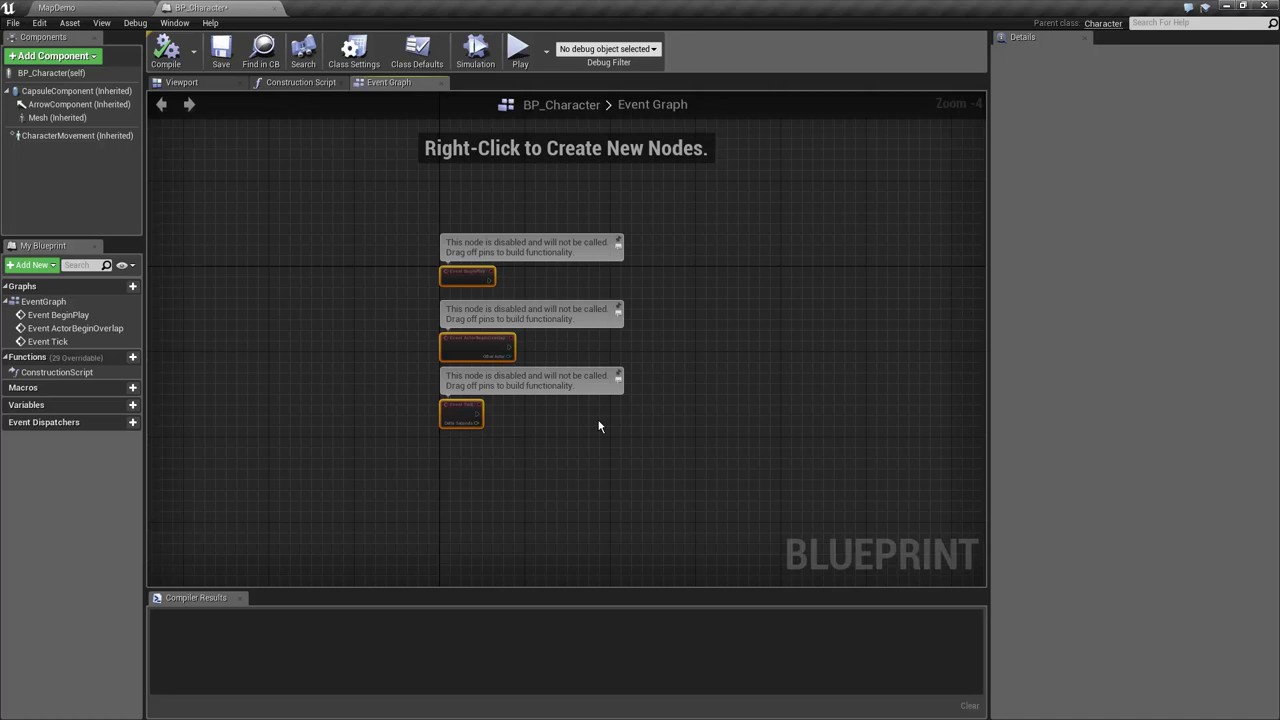
pyautogui.click(100, 7)
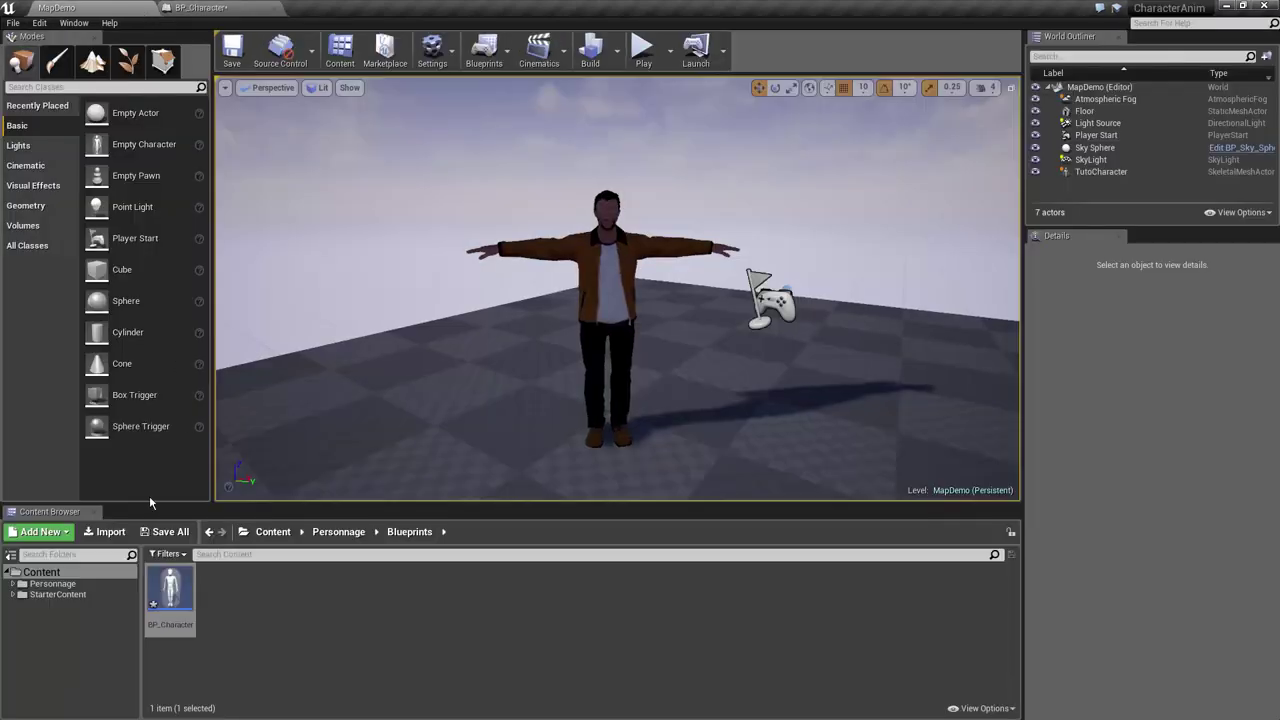
pyautogui.click(40, 531)
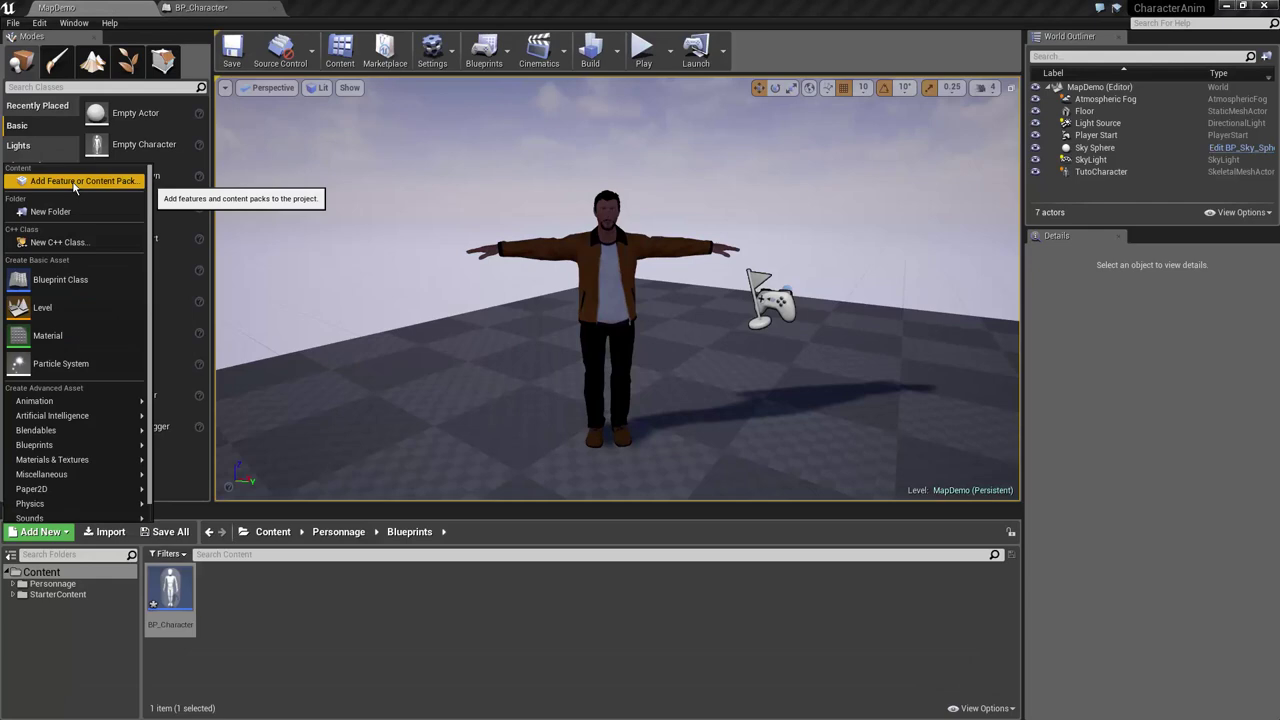
pyautogui.click(73, 183)
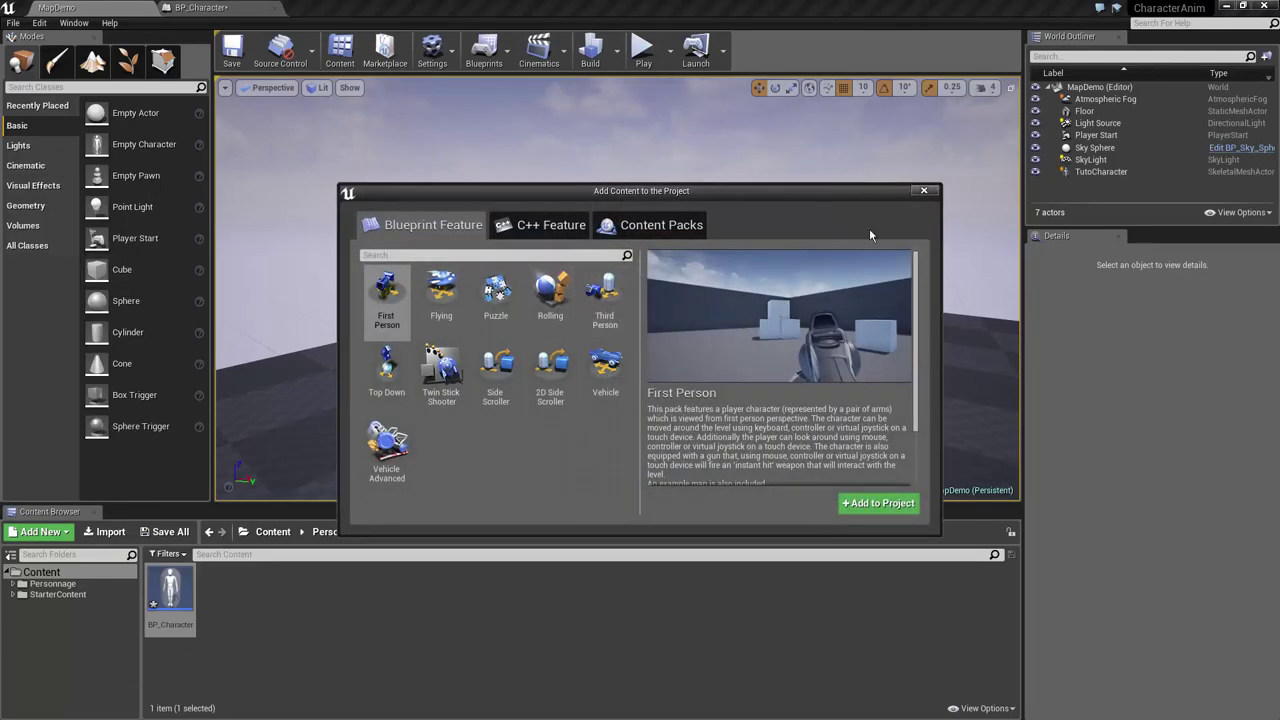
pyautogui.click(924, 190)
pyautogui.click(313, 614)
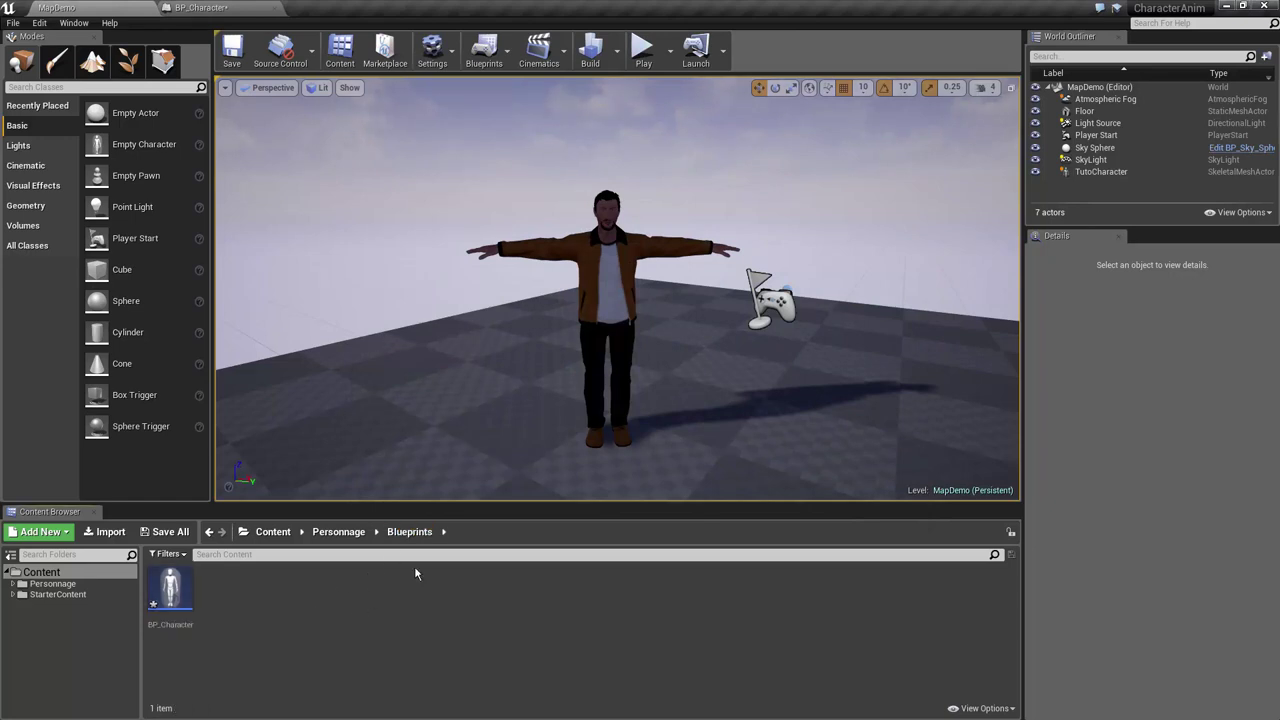
pyautogui.scroll(10, 508, 414)
pyautogui.moveTo(508, 414); pyautogui.dragTo(482, 463)
pyautogui.scroll(-5, 482, 463)
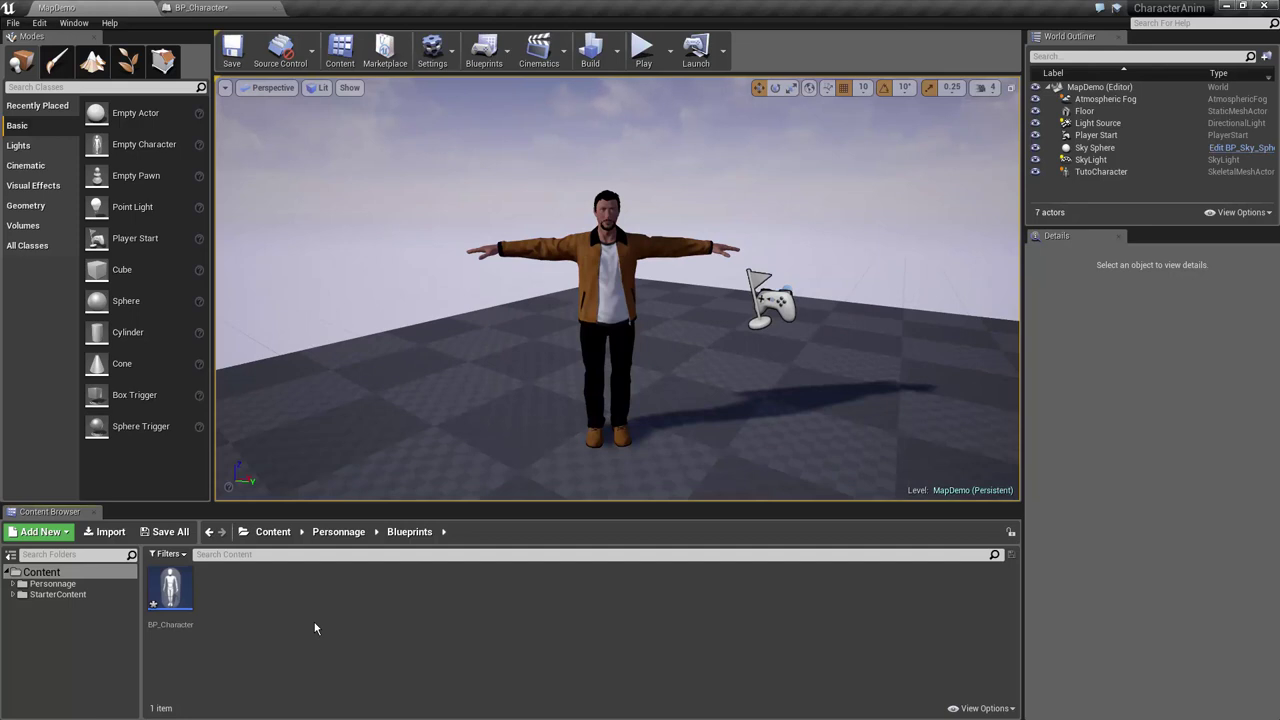
# Replace BP_Character's default event nodes with the pasted gamepad, mouse, movement, jump and touch graphs
pyautogui.doubleClick(170, 588)
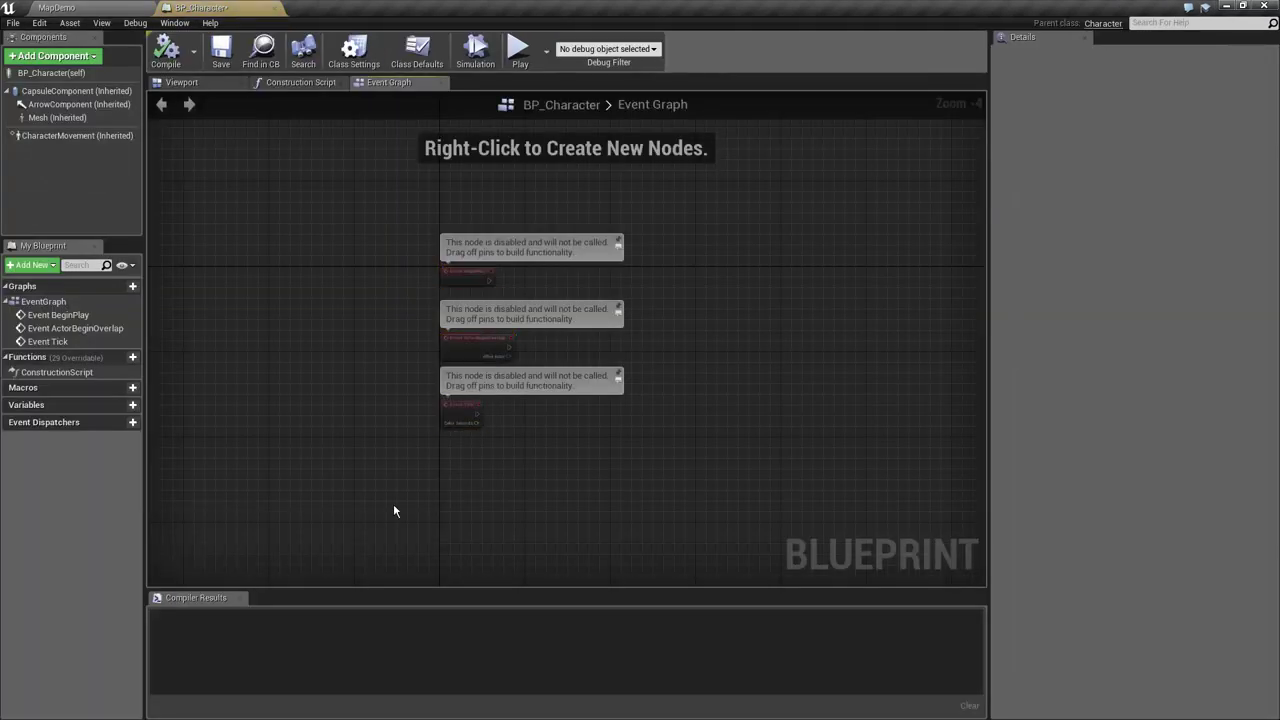
pyautogui.press('Delete')
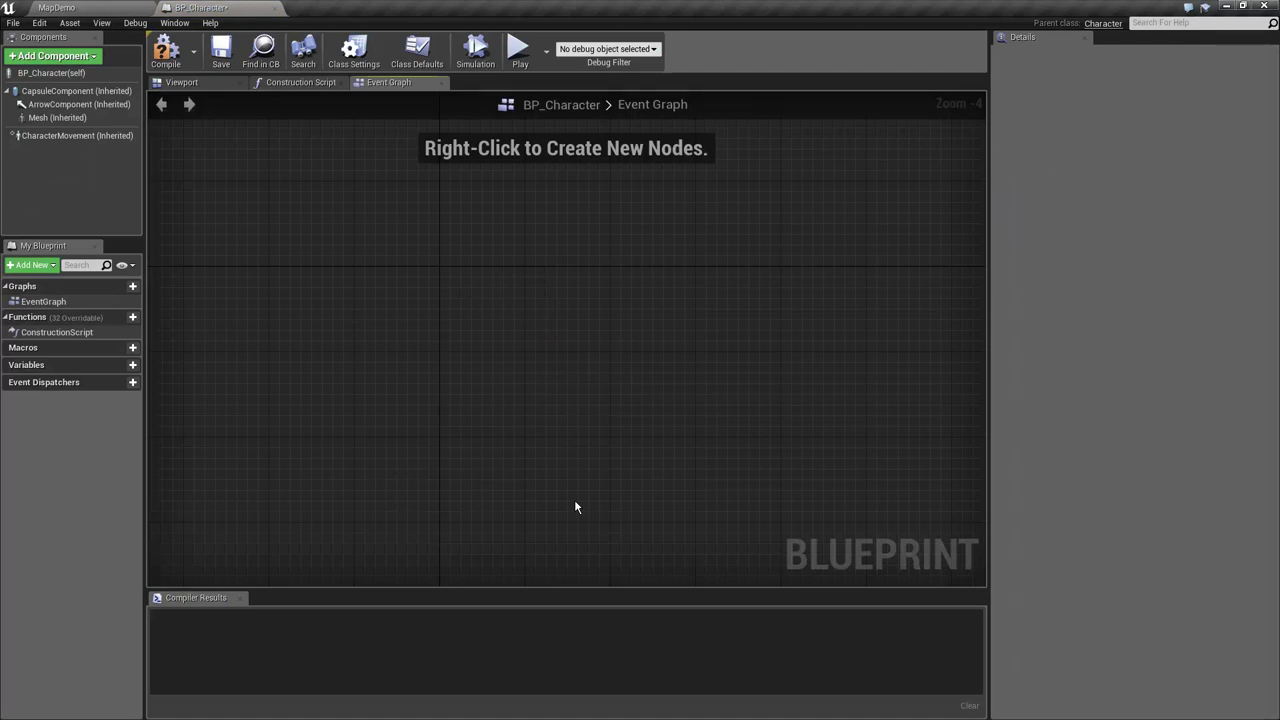
pyautogui.hotkey('ctrl', 'v')
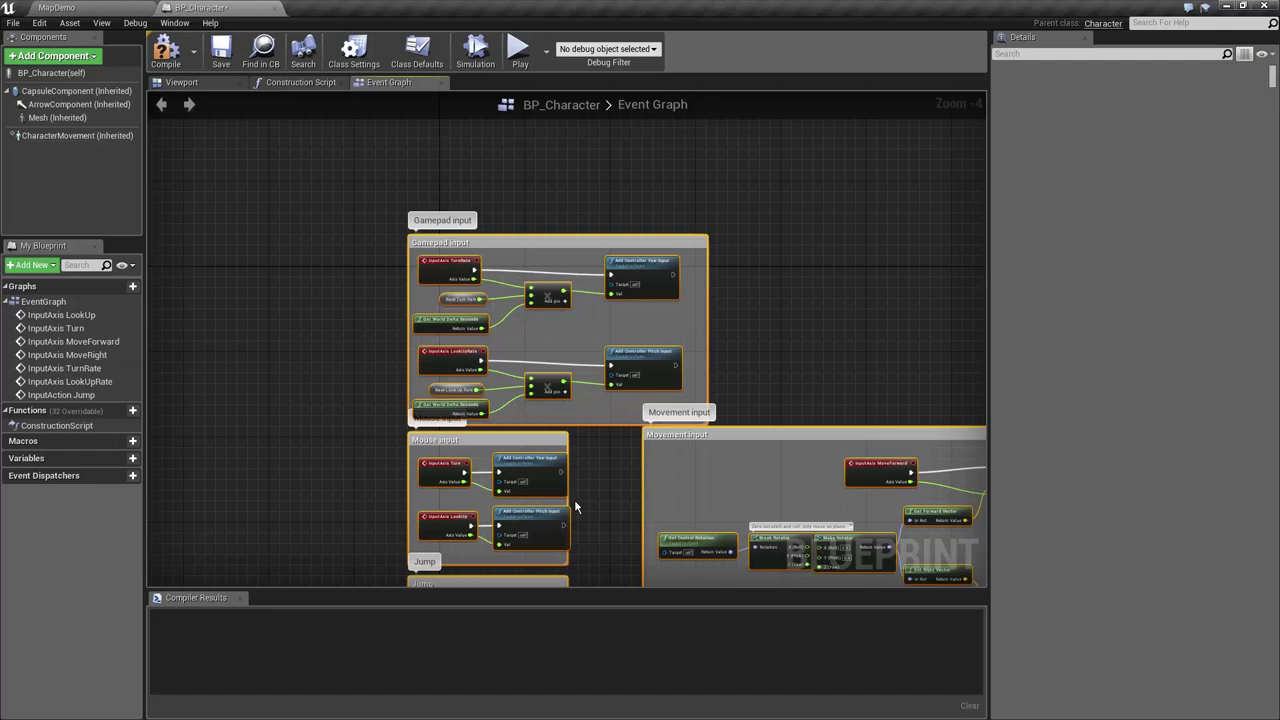
pyautogui.scroll(-3, 346, 326)
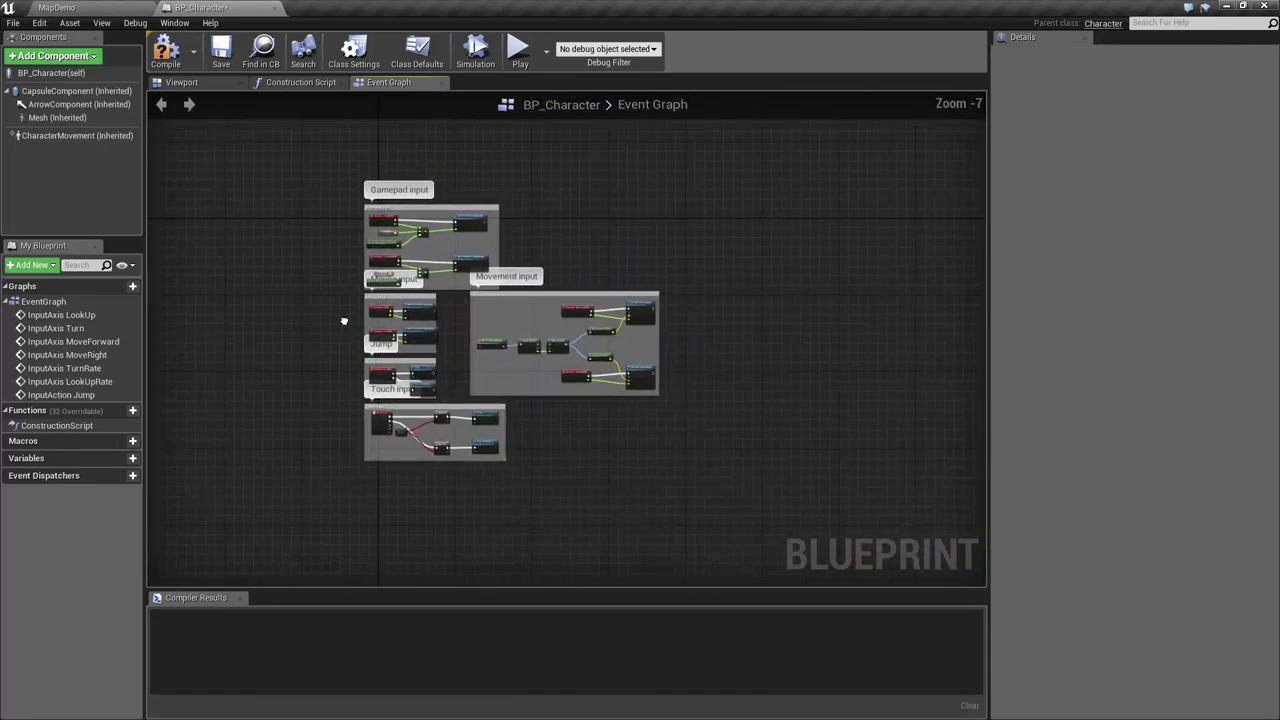
pyautogui.scroll(2, 343, 321)
# Check the Input section of Project Settings, close it, and compile the blueprint
pyautogui.click(39, 22)
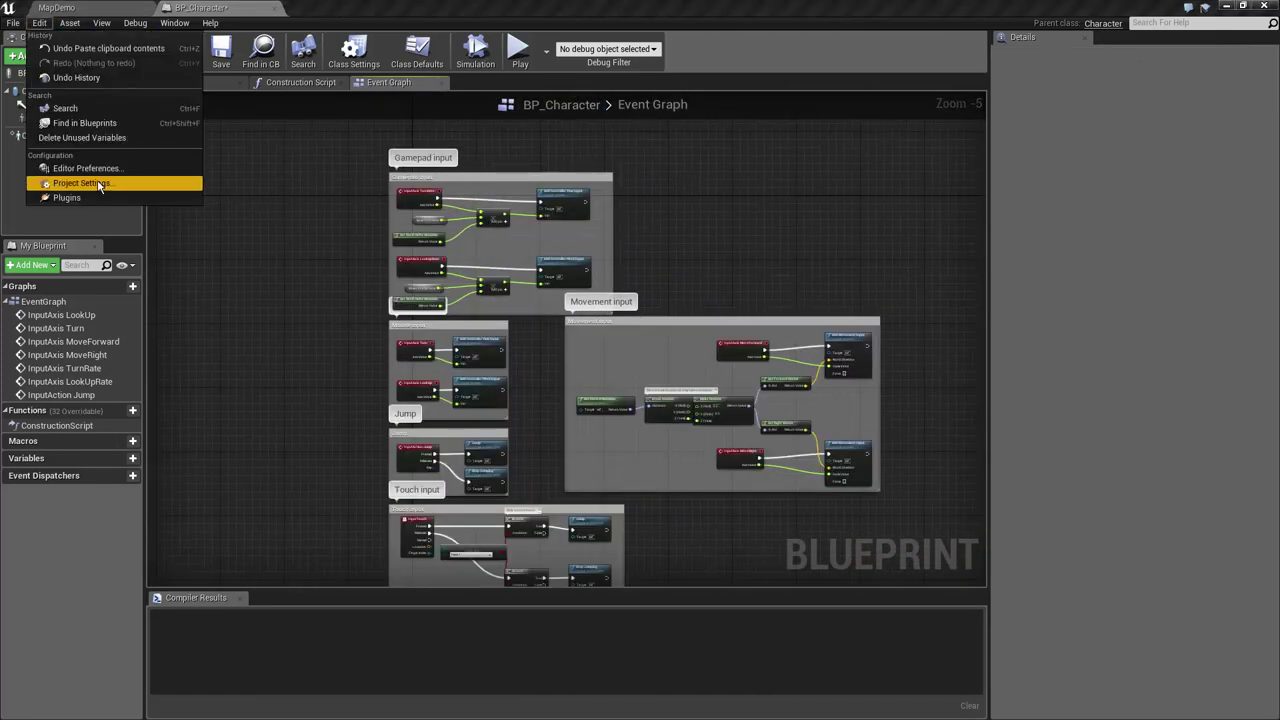
pyautogui.click(99, 184)
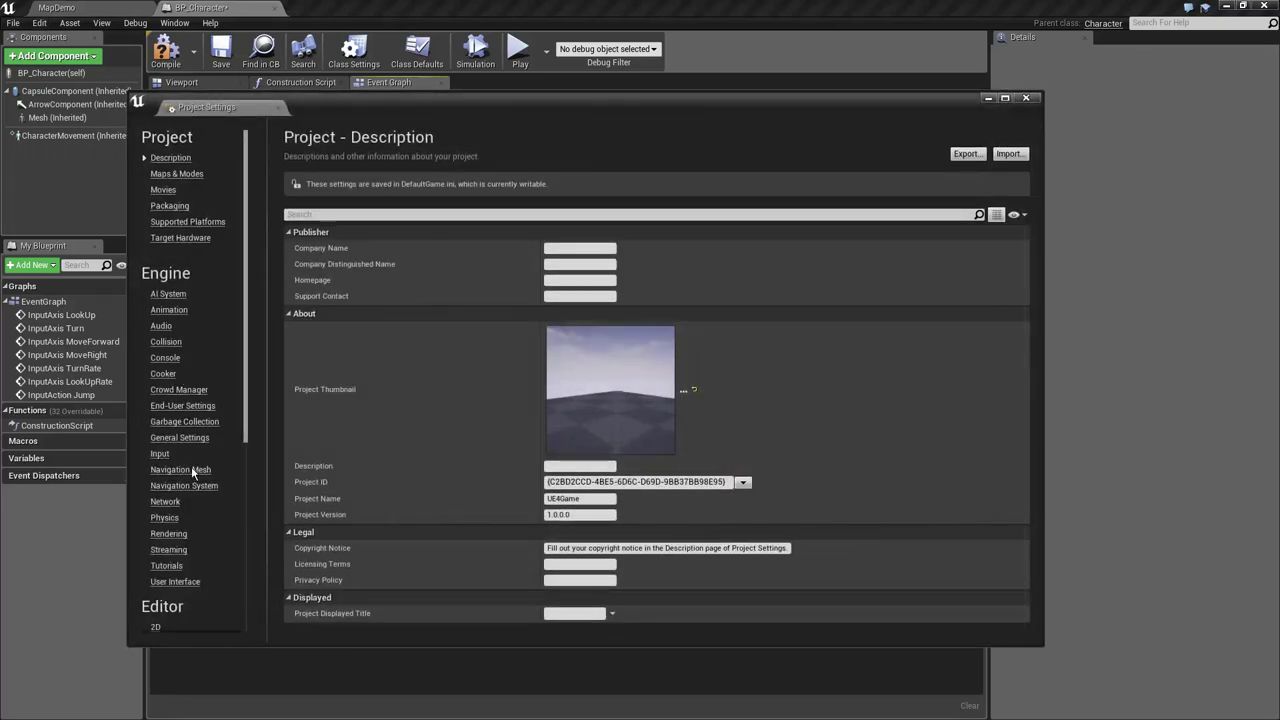
pyautogui.click(160, 454)
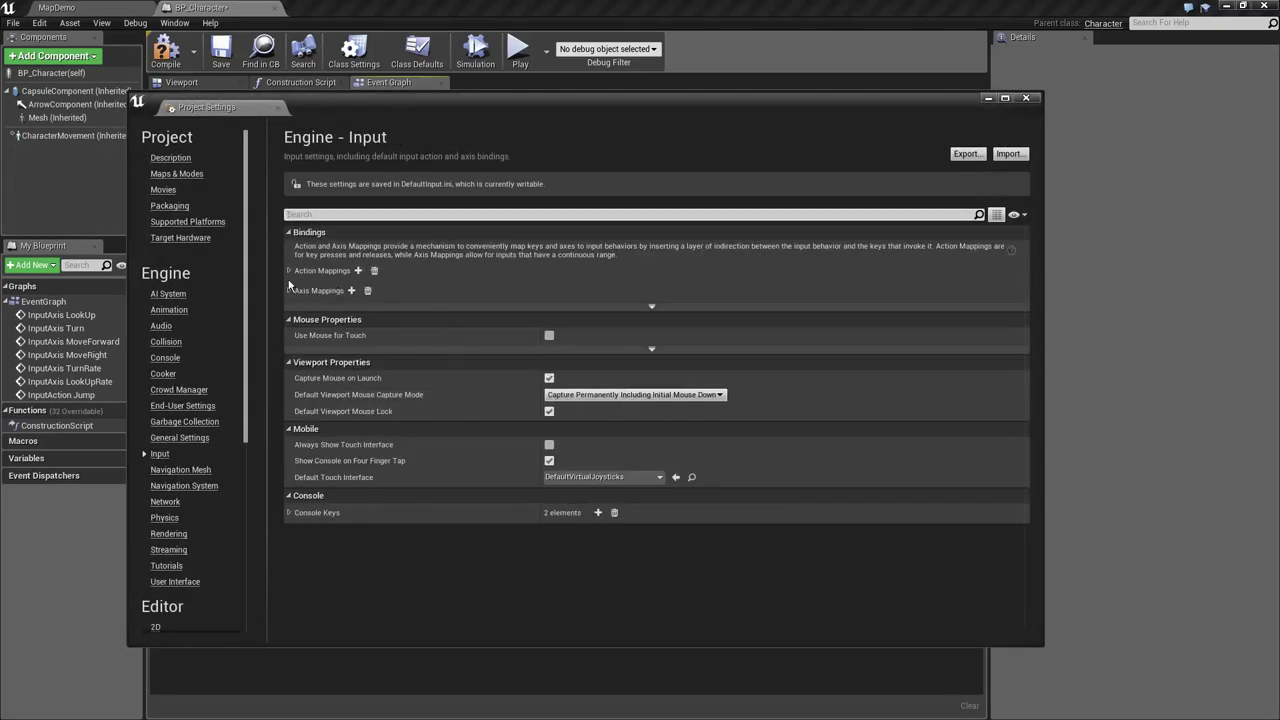
pyautogui.click(277, 107)
pyautogui.click(166, 50)
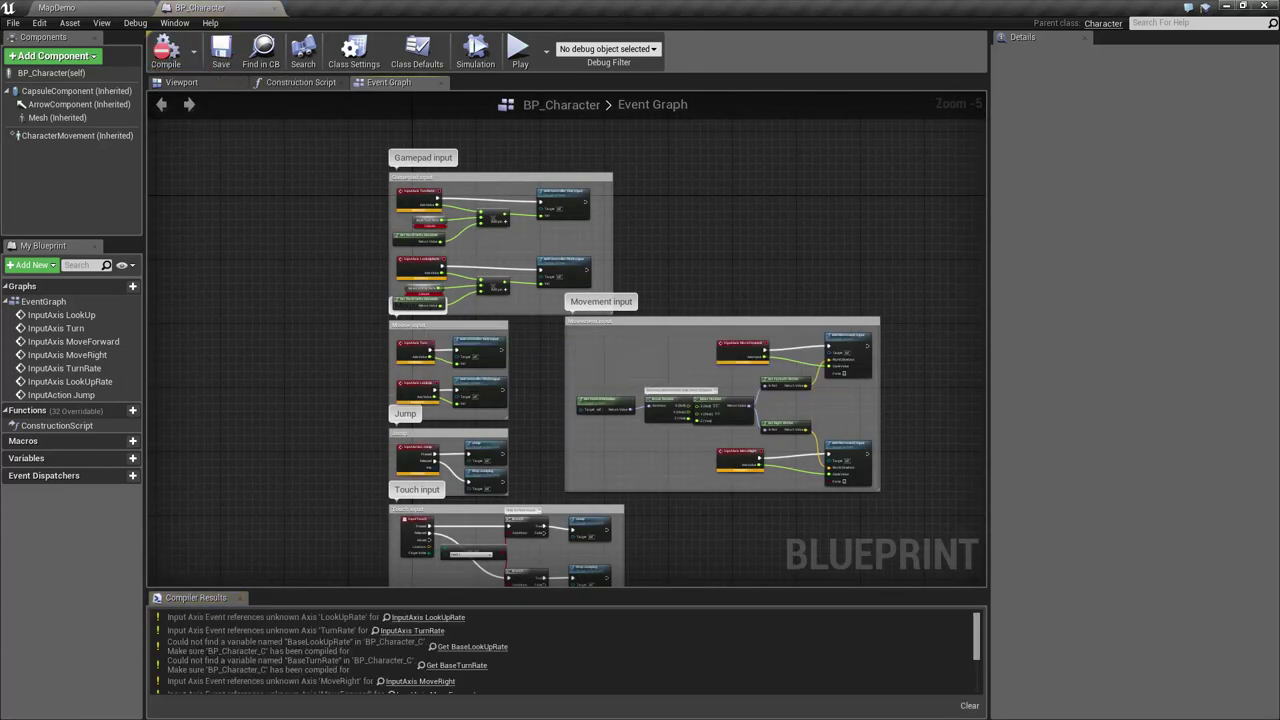
pyautogui.moveTo(262, 284)
pyautogui.mouseDown(button='right')
pyautogui.moveTo(258, 250)
pyautogui.moveTo(245, 252)
pyautogui.mouseUp(button='right')
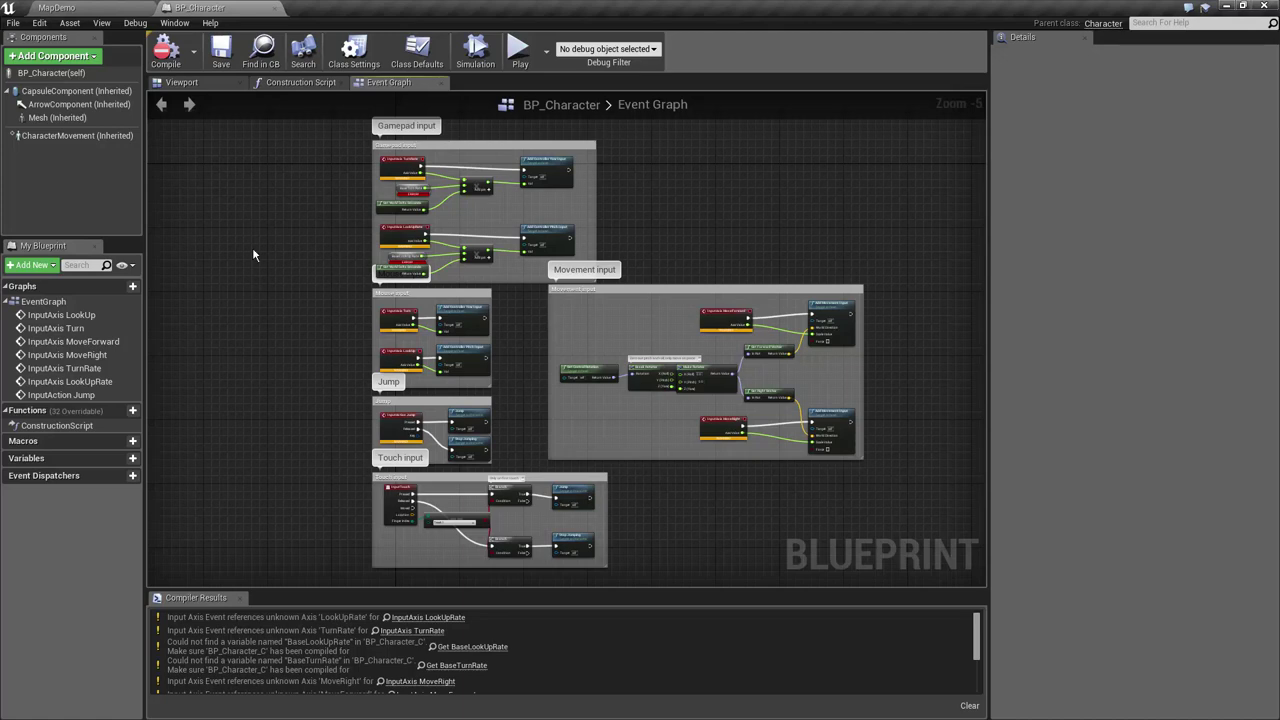
pyautogui.moveTo(230, 187); pyautogui.dragTo(258, 237, button='right')
pyautogui.scroll(2, 424, 292)
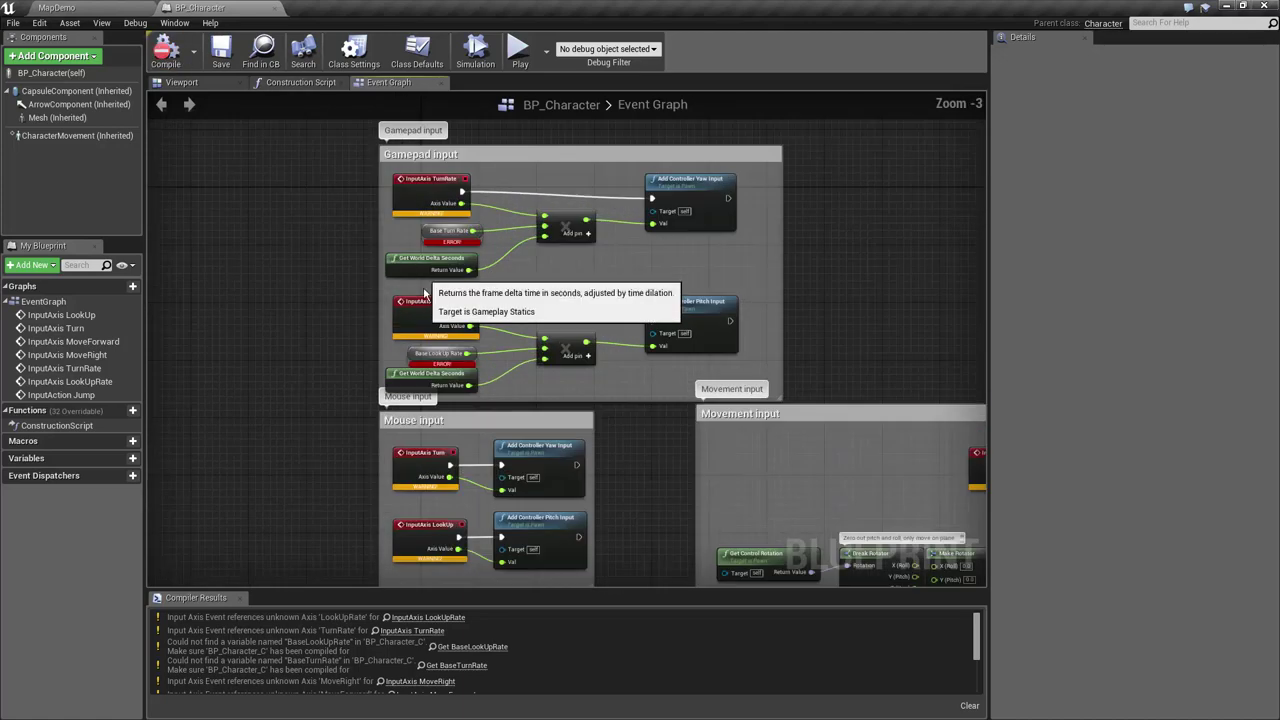
pyautogui.scroll(-1, 424, 292)
pyautogui.moveTo(424, 292); pyautogui.dragTo(445, 355, button='right')
pyautogui.scroll(2, 445, 355)
pyautogui.scroll(2, 445, 355)
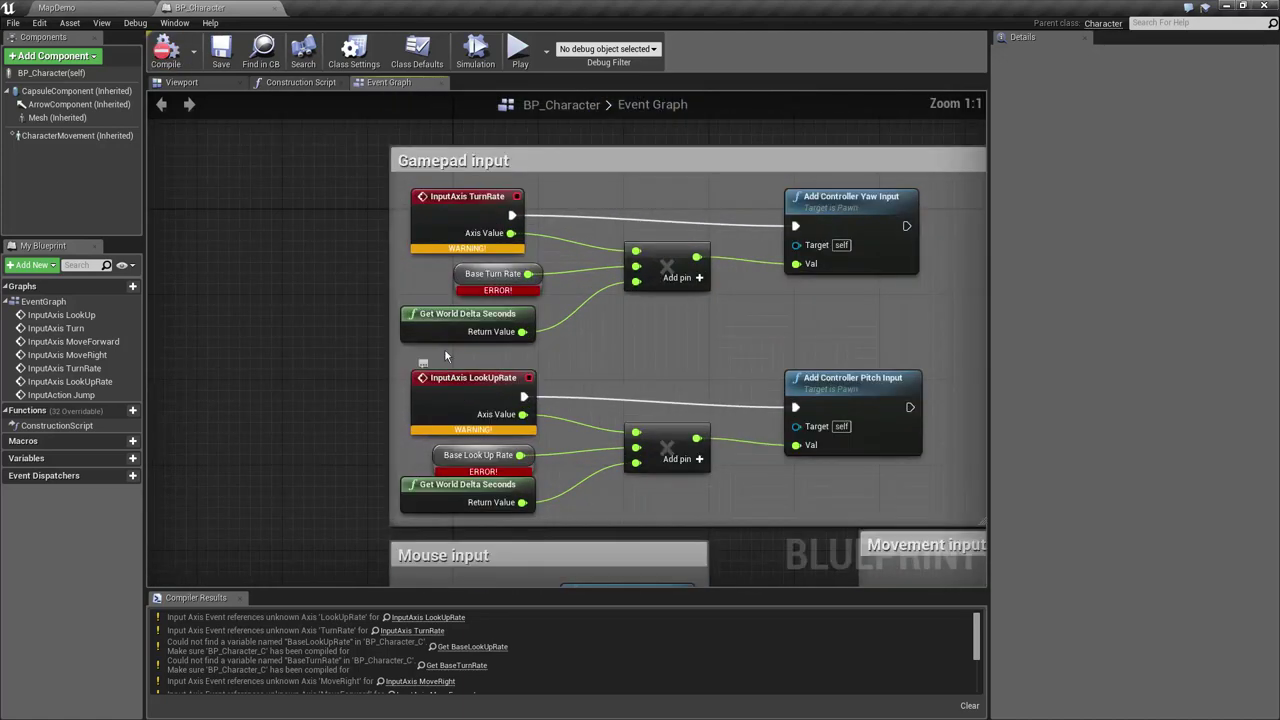
pyautogui.click(432, 246)
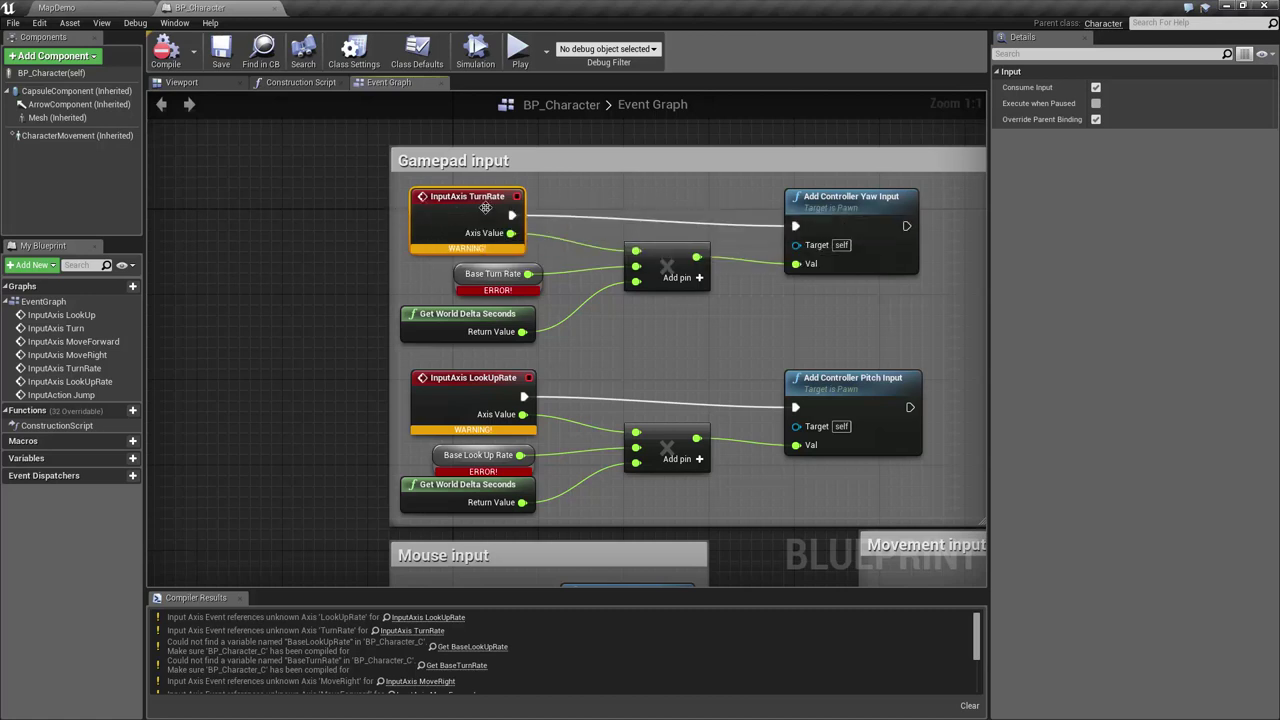
pyautogui.scroll(-1, 340, 200)
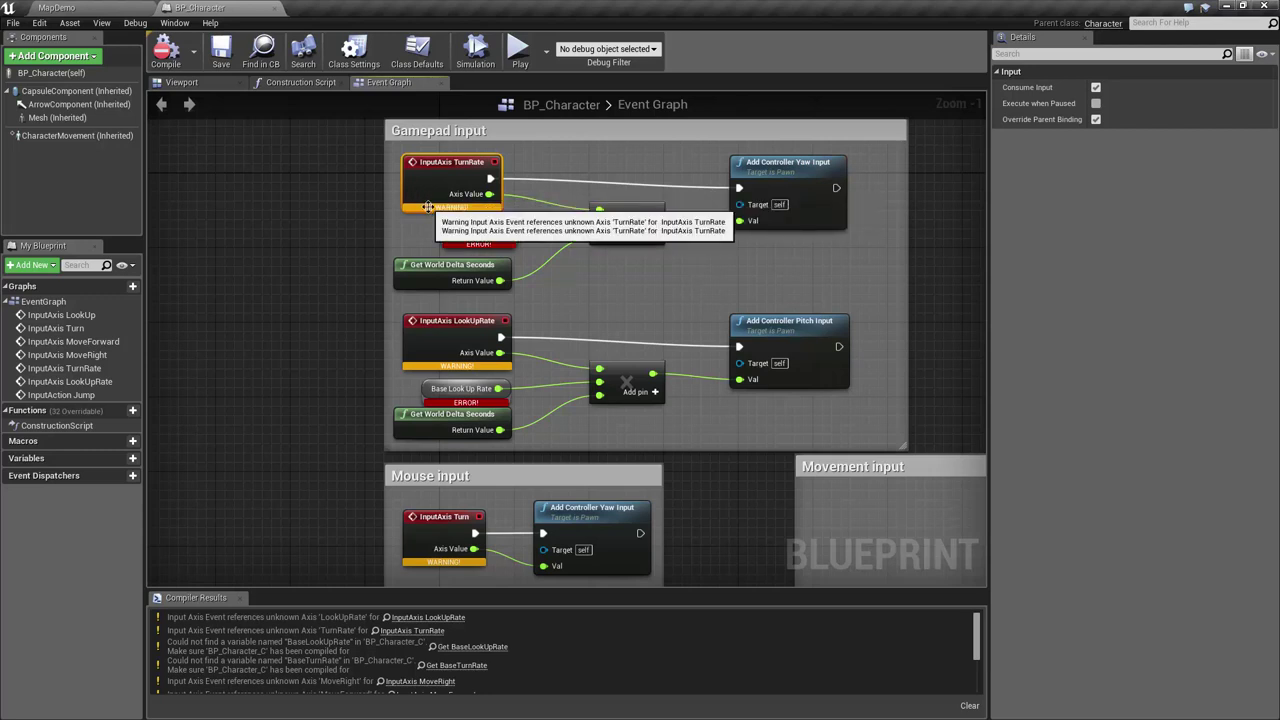
pyautogui.moveTo(428, 210); pyautogui.dragTo(434, 196, button='right')
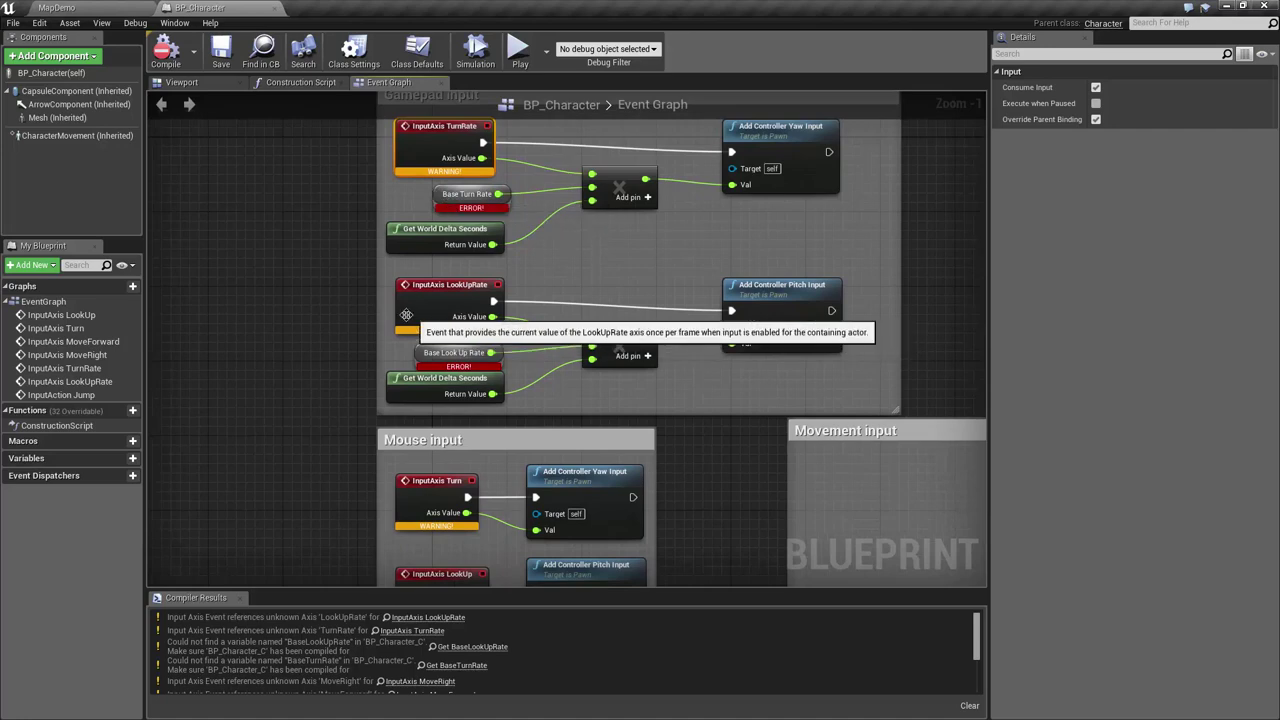
pyautogui.scroll(1, 449, 189)
pyautogui.moveTo(449, 189); pyautogui.dragTo(454, 282, button='right')
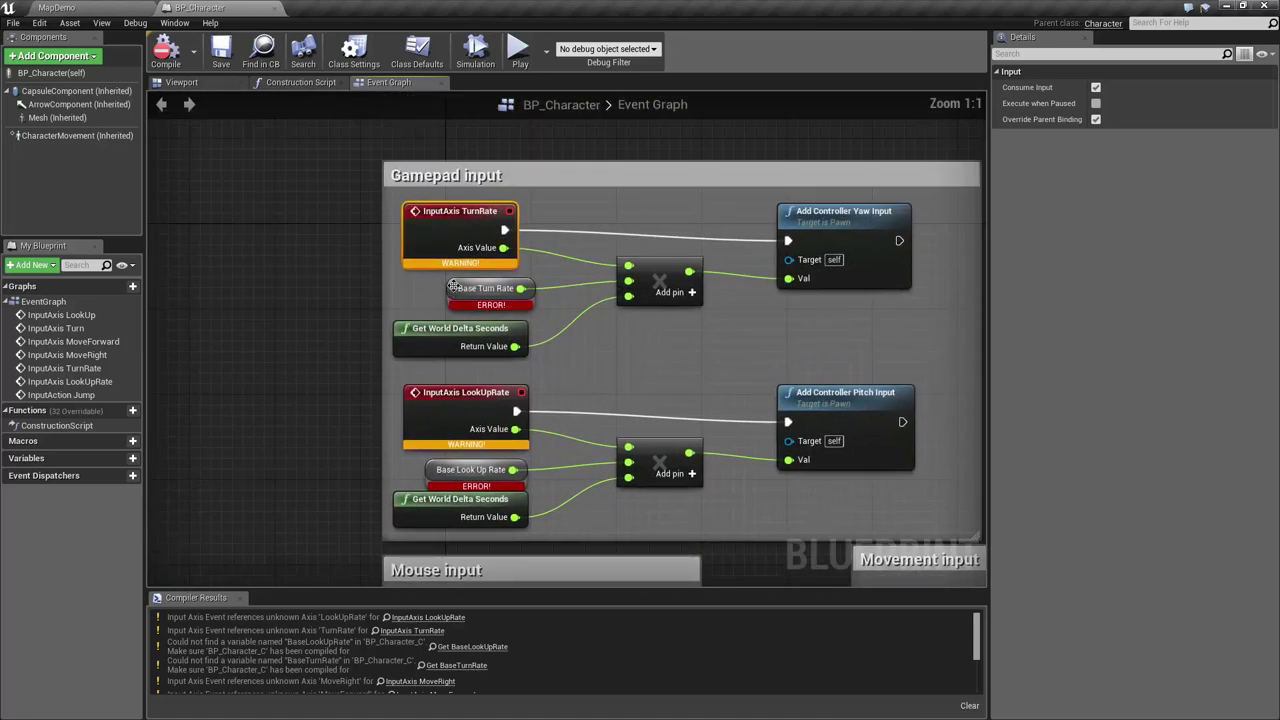
# Create the missing BaseTurnRate variable from the Base Turn Rate node
pyautogui.rightClick(452, 297)
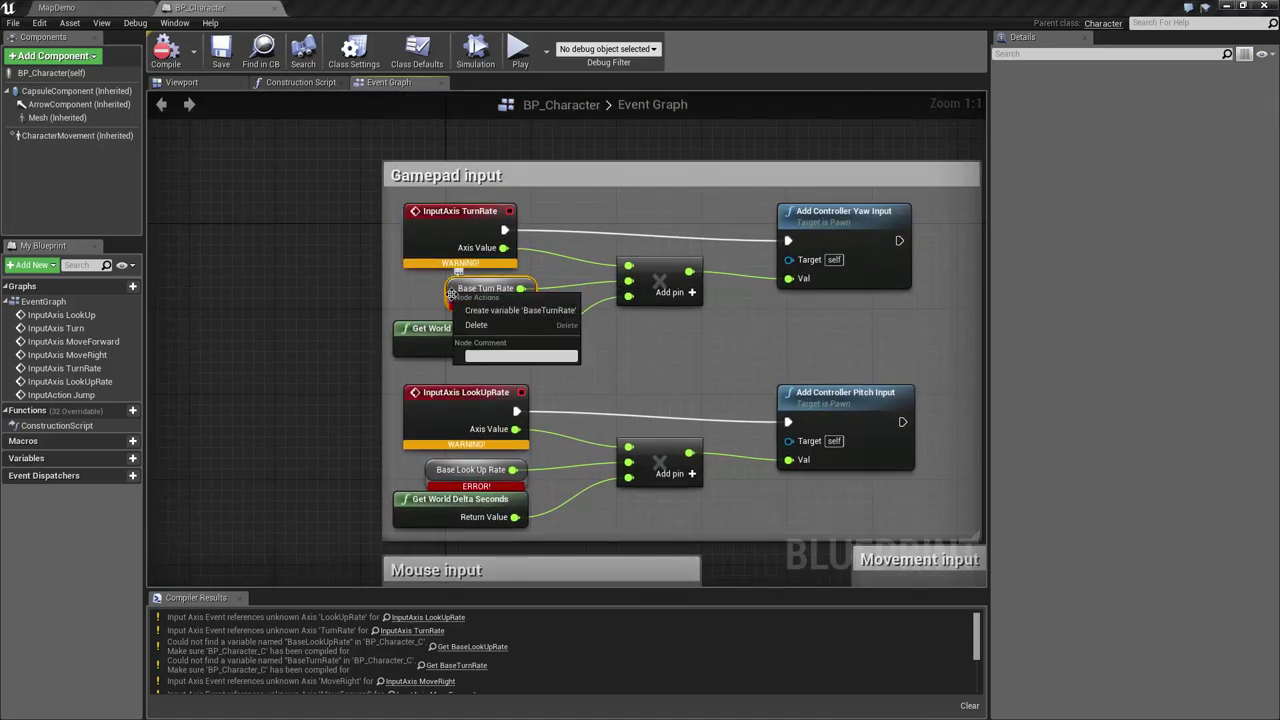
pyautogui.click(402, 285)
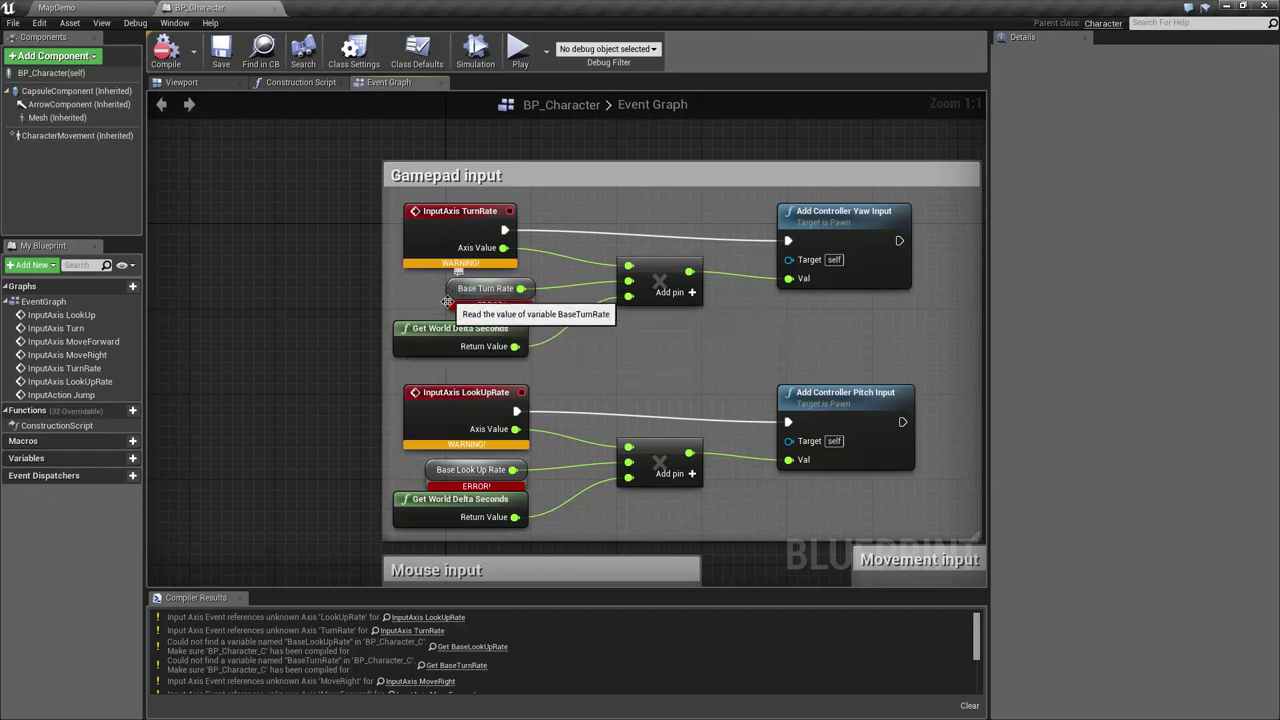
pyautogui.rightClick(476, 291)
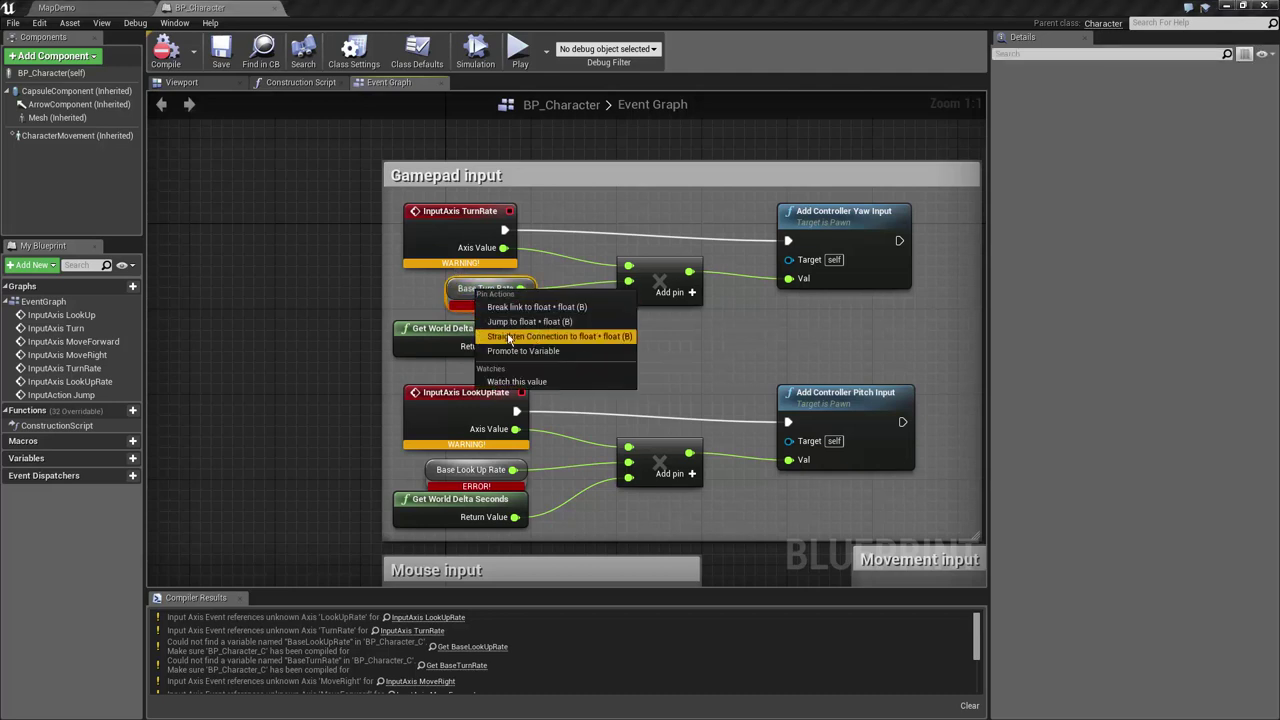
pyautogui.rightClick(502, 300)
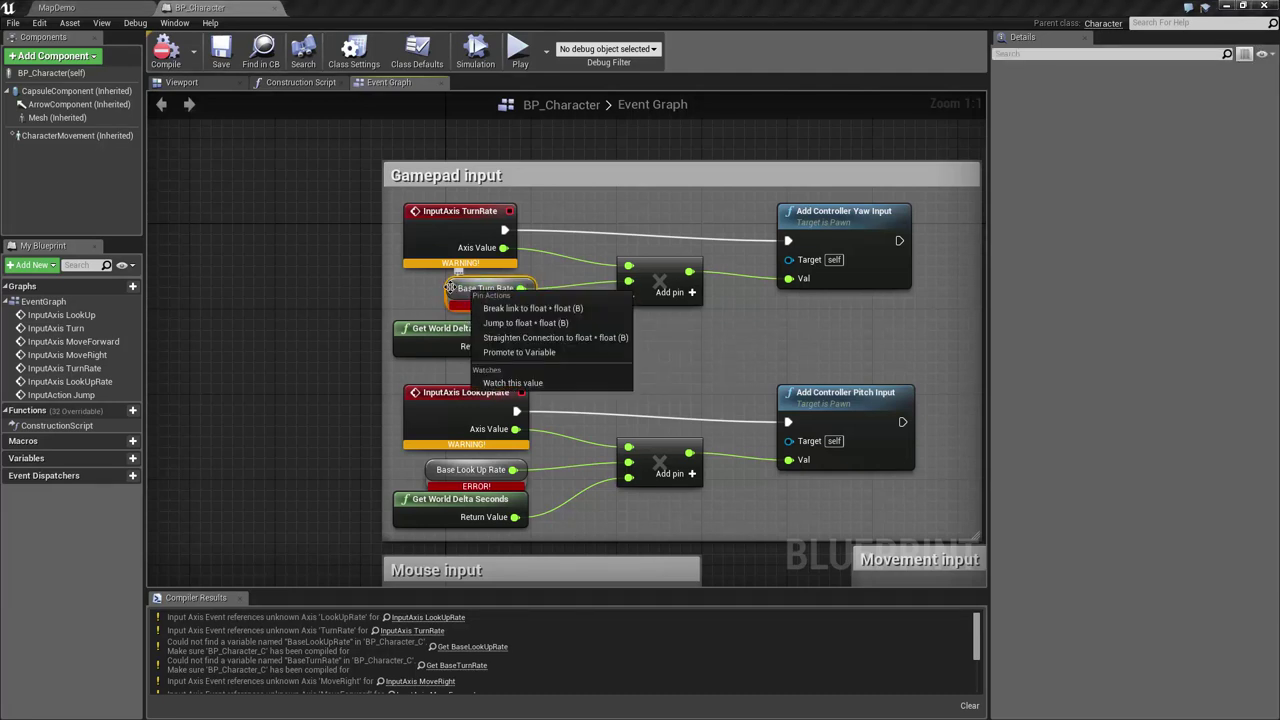
pyautogui.click(456, 290)
pyautogui.rightClick(452, 289)
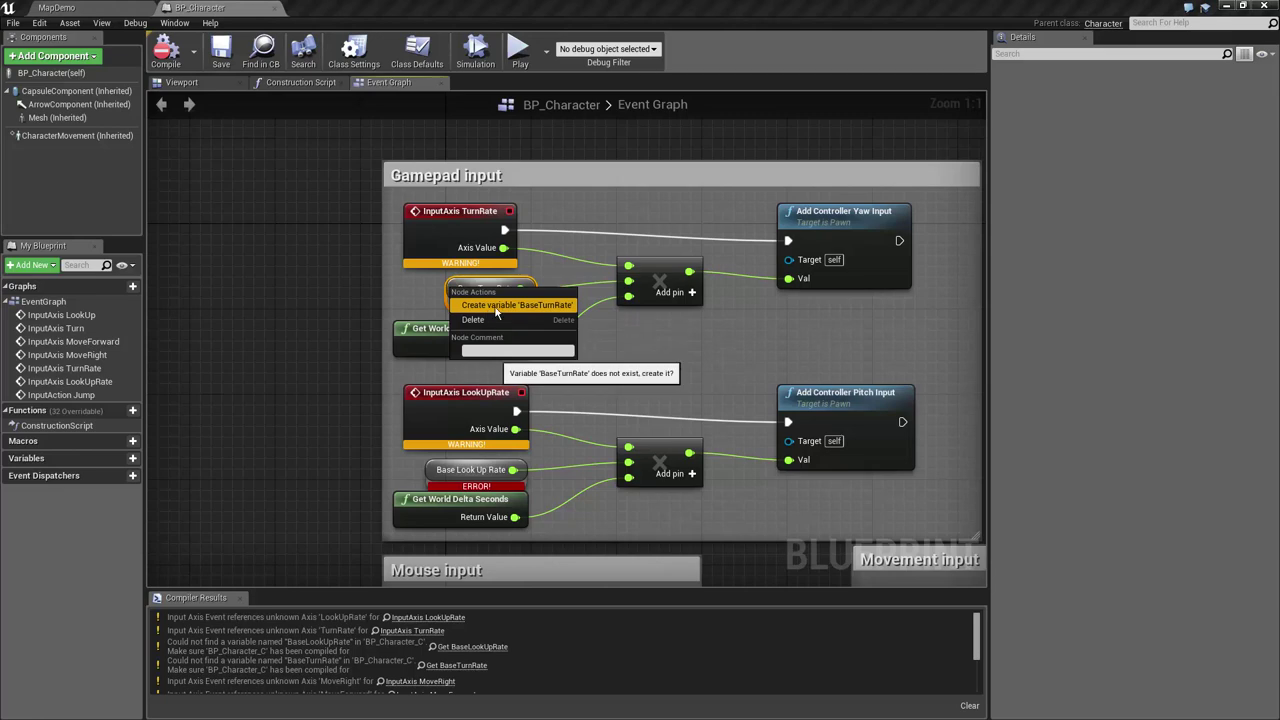
pyautogui.click(495, 305)
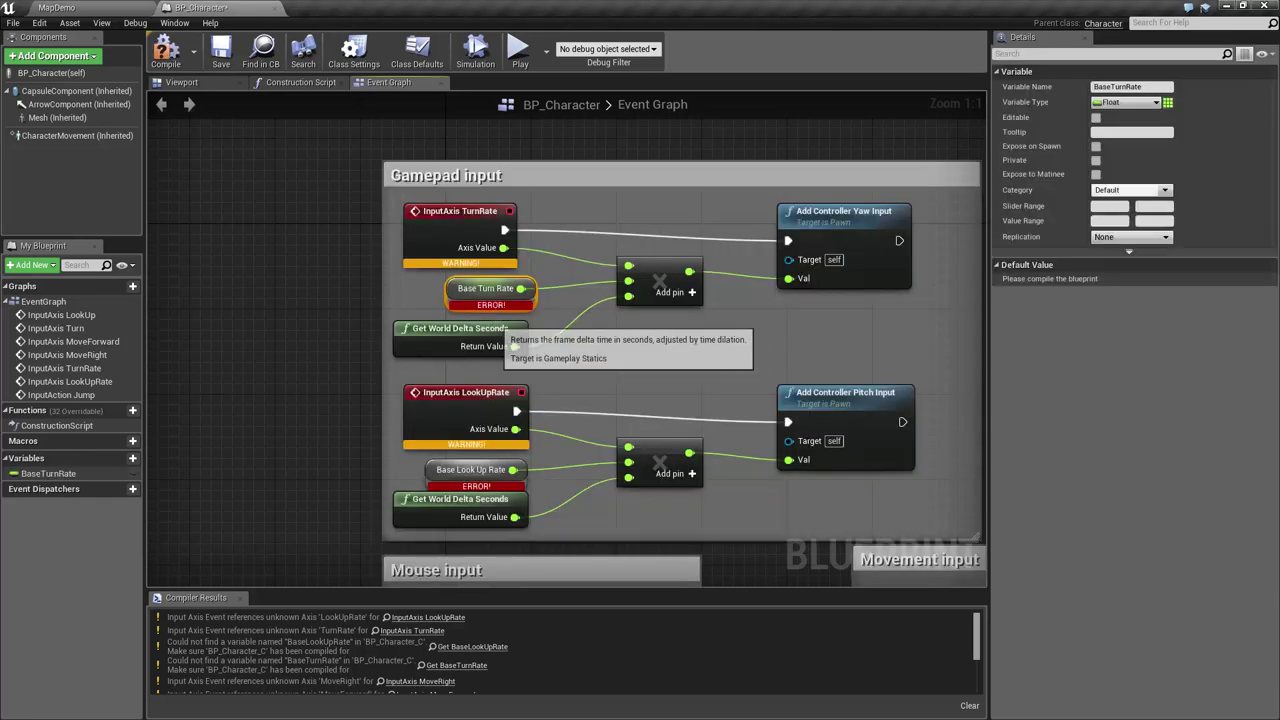
# Create the missing BaseLookUpRate variable from its node and recompile BP_Character
pyautogui.moveTo(448, 474); pyautogui.dragTo(440, 390, button='right')
pyautogui.rightClick(440, 391)
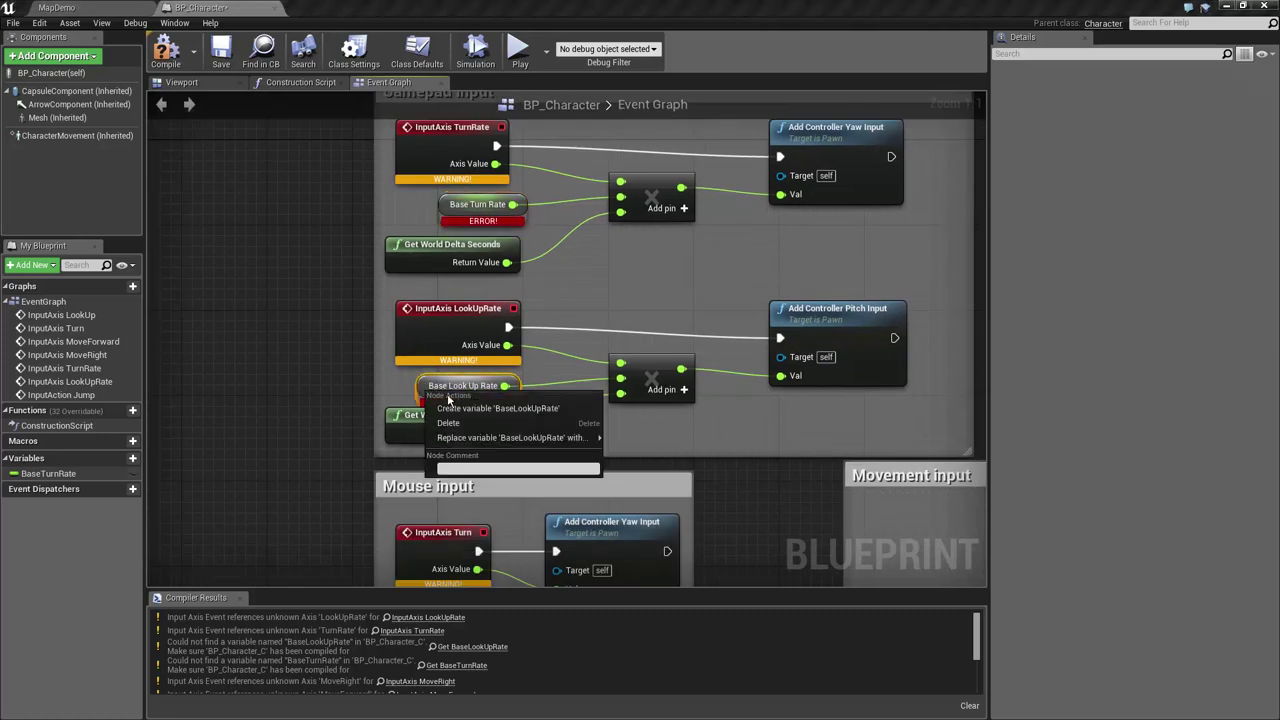
pyautogui.click(470, 407)
pyautogui.click(166, 52)
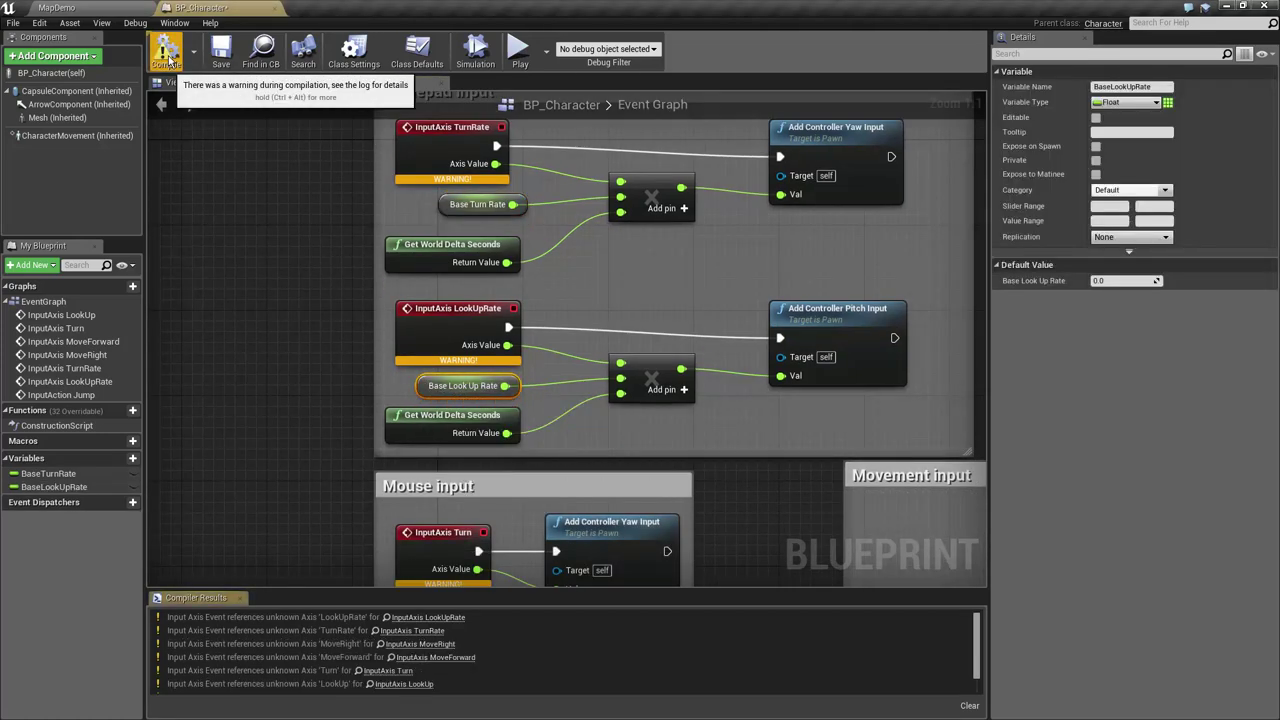
# Zoom out and shift the Movement input group slightly left, beside Mouse input
pyautogui.scroll(-2, 218, 275)
pyautogui.scroll(-2, 234, 243)
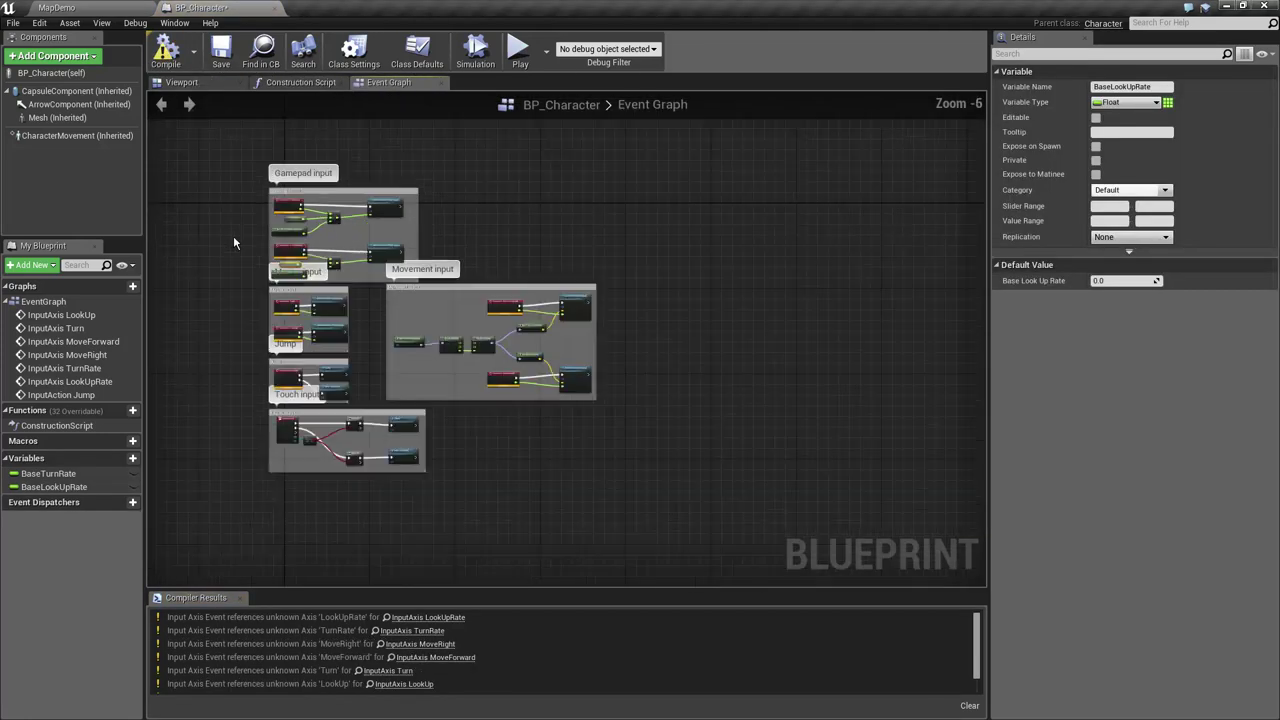
pyautogui.scroll(-1, 286, 280)
pyautogui.scroll(1, 420, 337)
pyautogui.moveTo(466, 315); pyautogui.dragTo(398, 320)
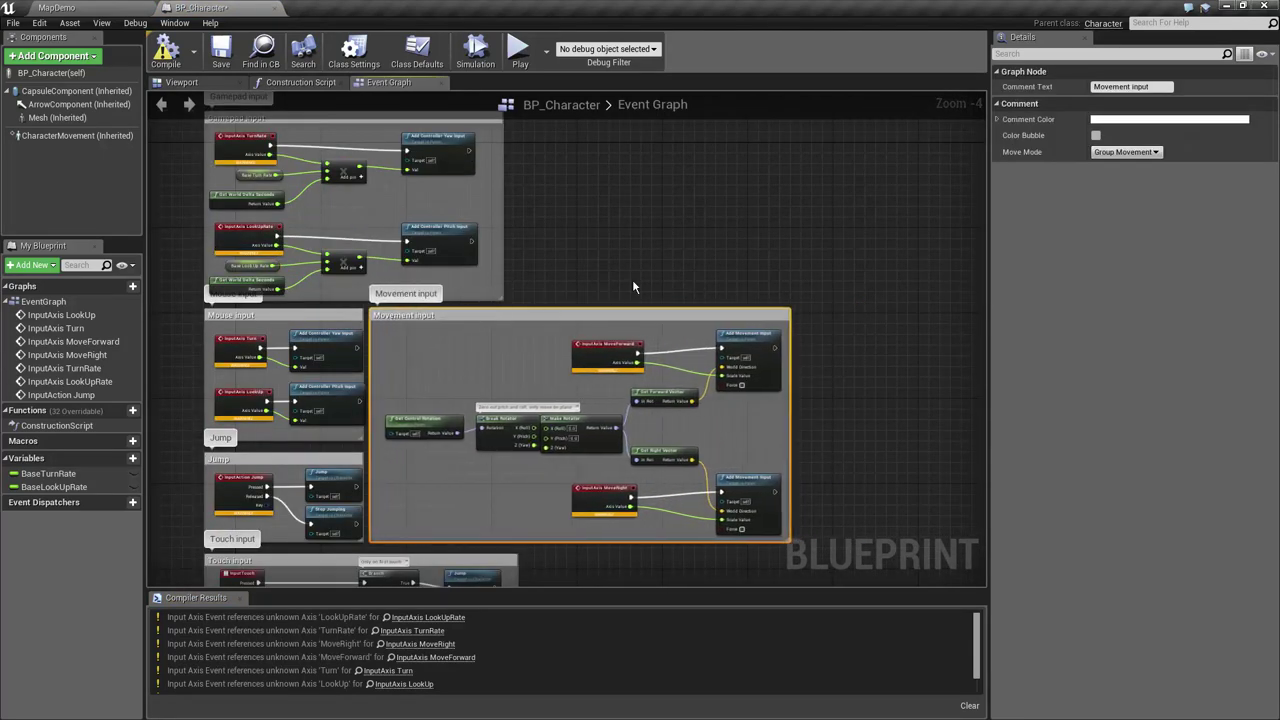
pyautogui.click(632, 279)
# Pan the graph back to the Gamepad input group
pyautogui.moveTo(632, 279); pyautogui.dragTo(664, 224, button='right')
pyautogui.scroll(-1, 423, 200)
pyautogui.scroll(2, 423, 200)
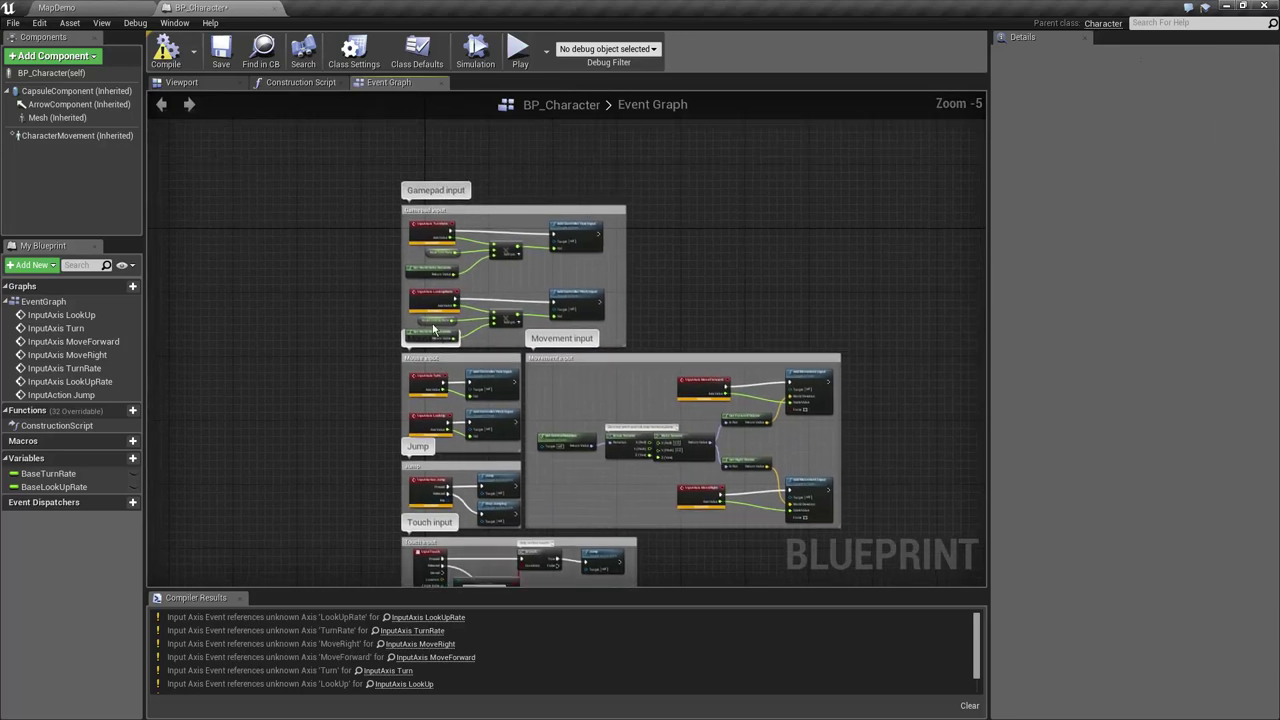
pyautogui.scroll(1, 423, 200)
pyautogui.moveTo(403, 300); pyautogui.dragTo(402, 262, button='right')
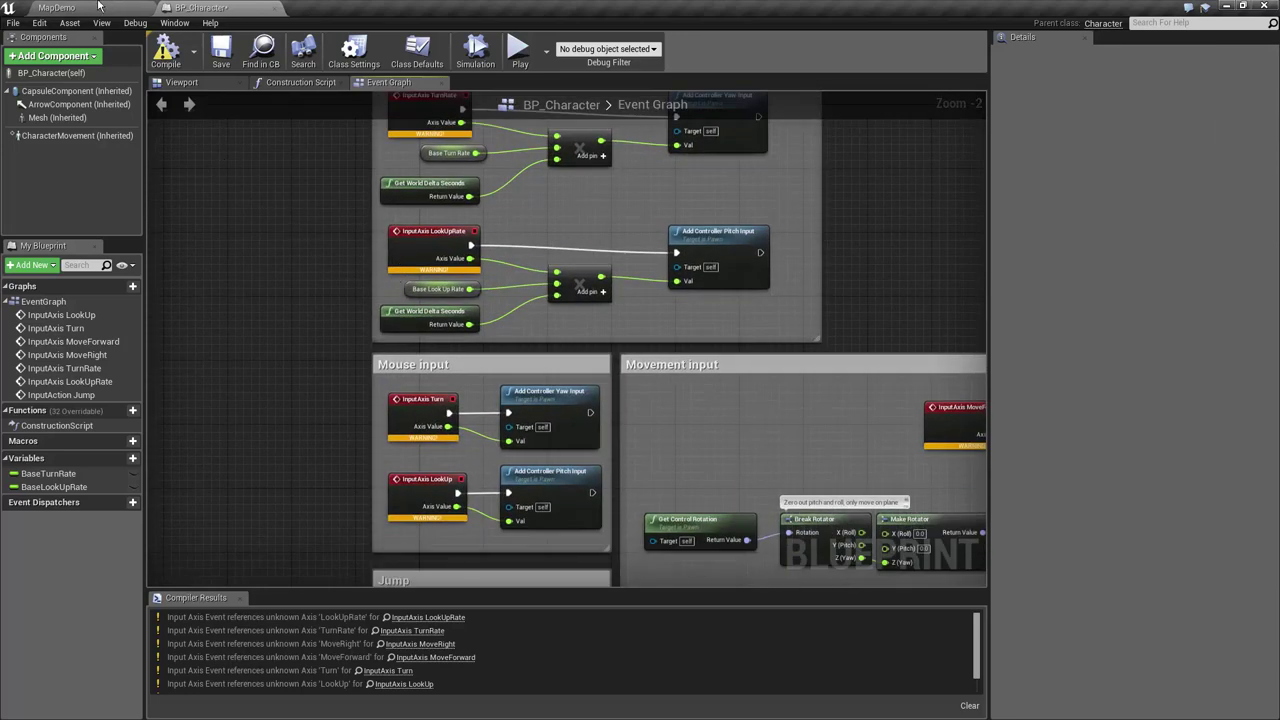
pyautogui.click(40, 22)
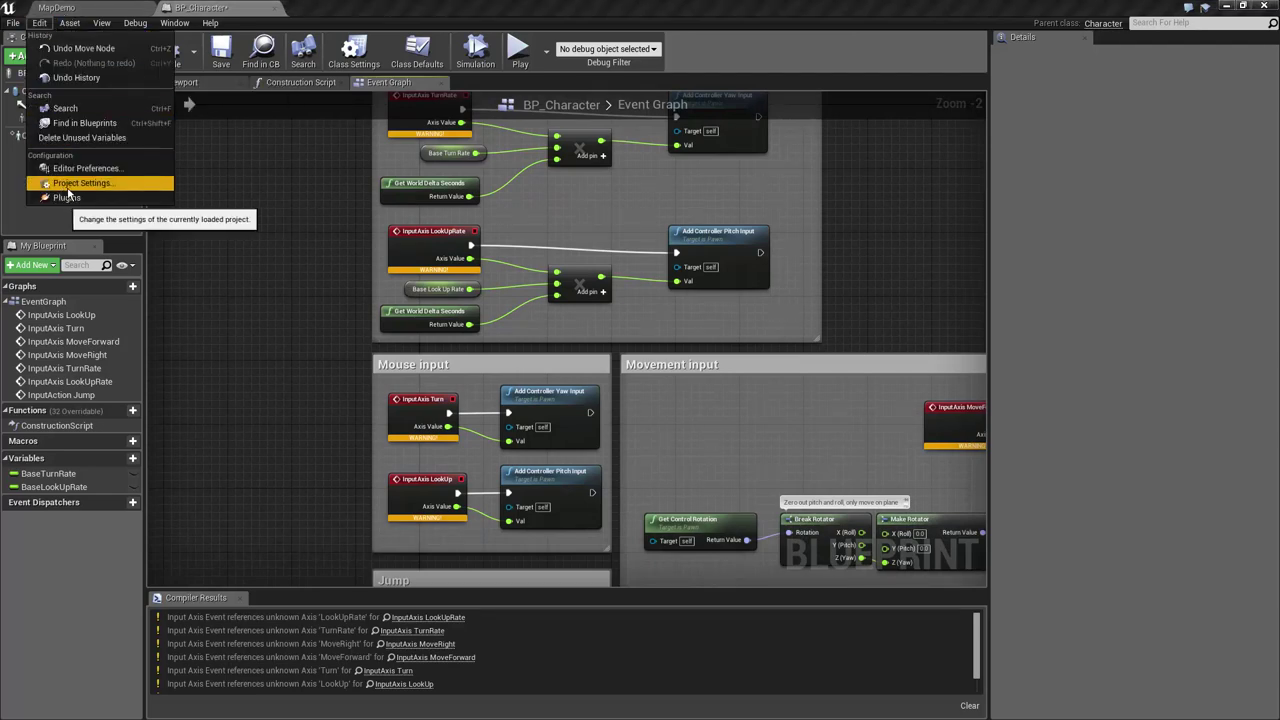
# In Project Settings > Input, add a Jump action mapping bound to Space Bar
pyautogui.click(114, 189)
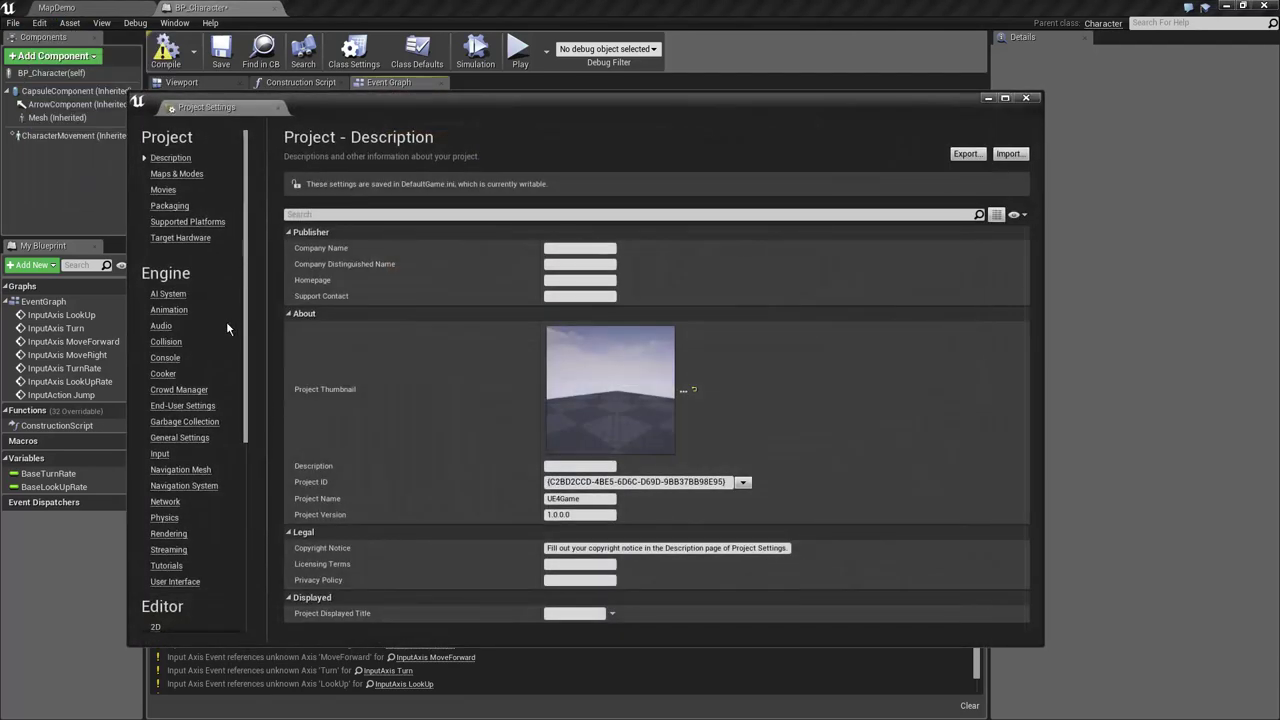
pyautogui.click(162, 455)
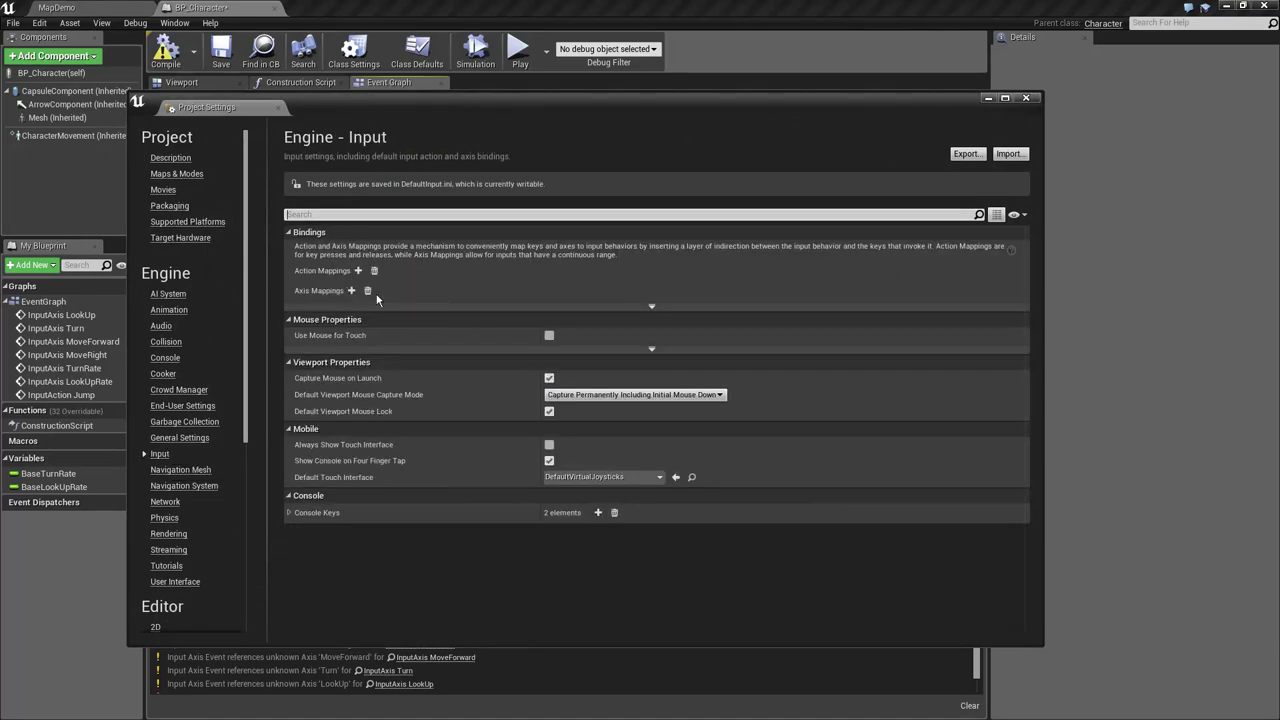
pyautogui.click(358, 271)
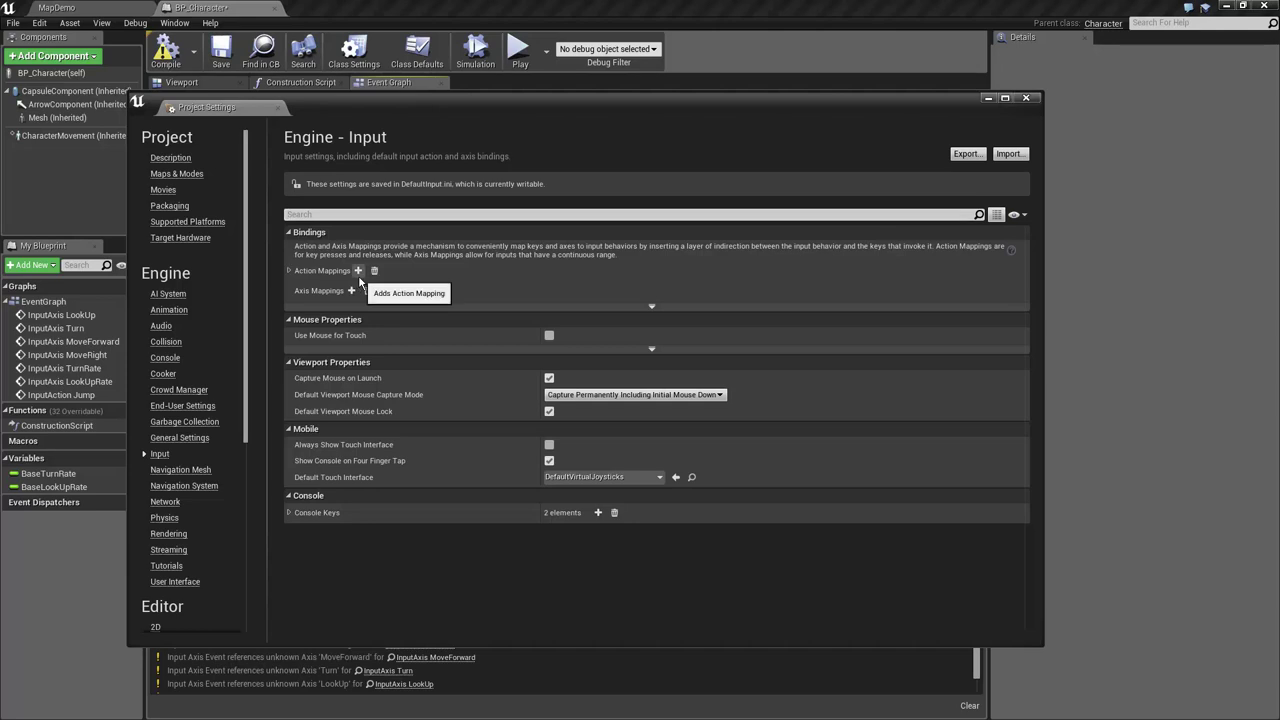
pyautogui.click(288, 271)
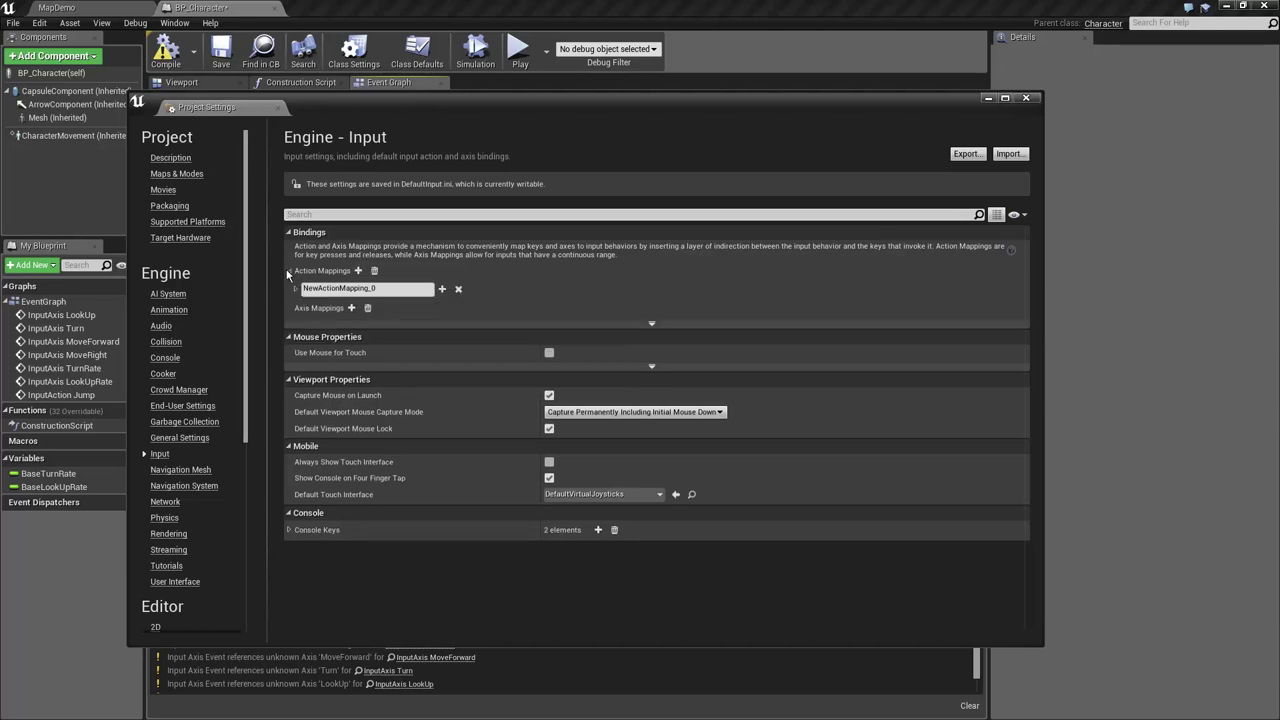
pyautogui.doubleClick(396, 289)
pyautogui.write('Jump')
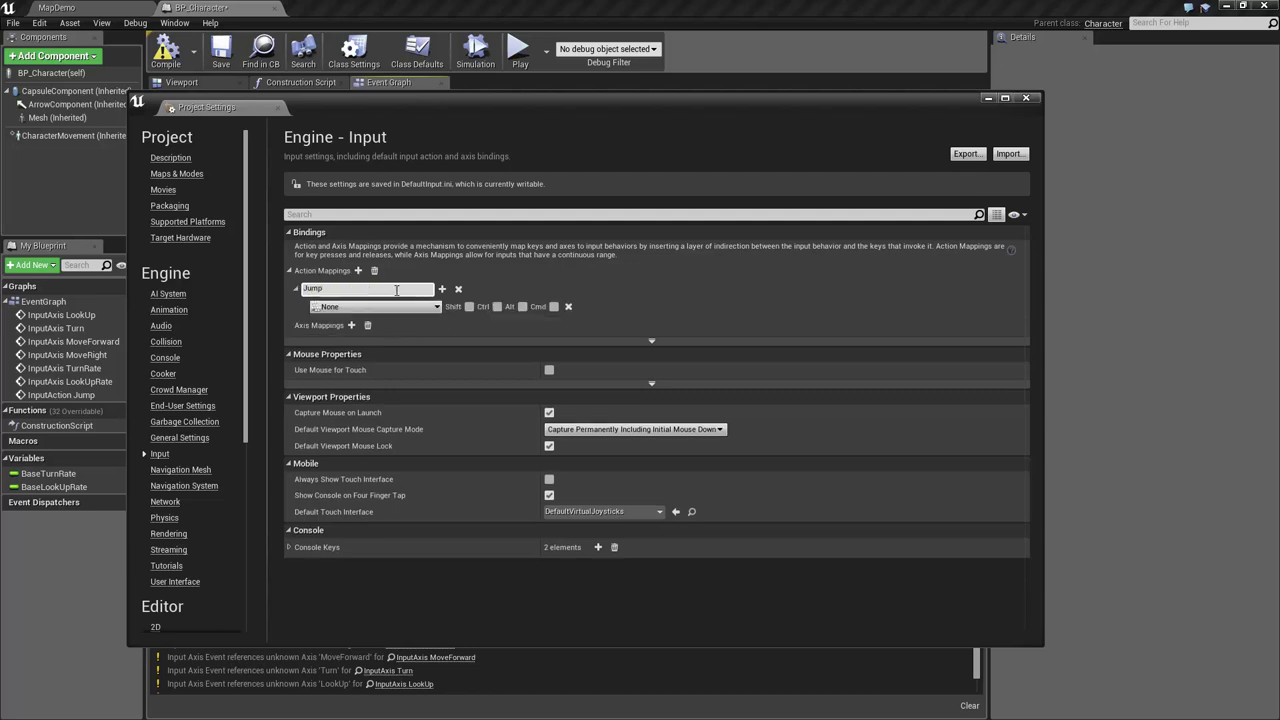
pyautogui.click(386, 306)
pyautogui.write('spac')
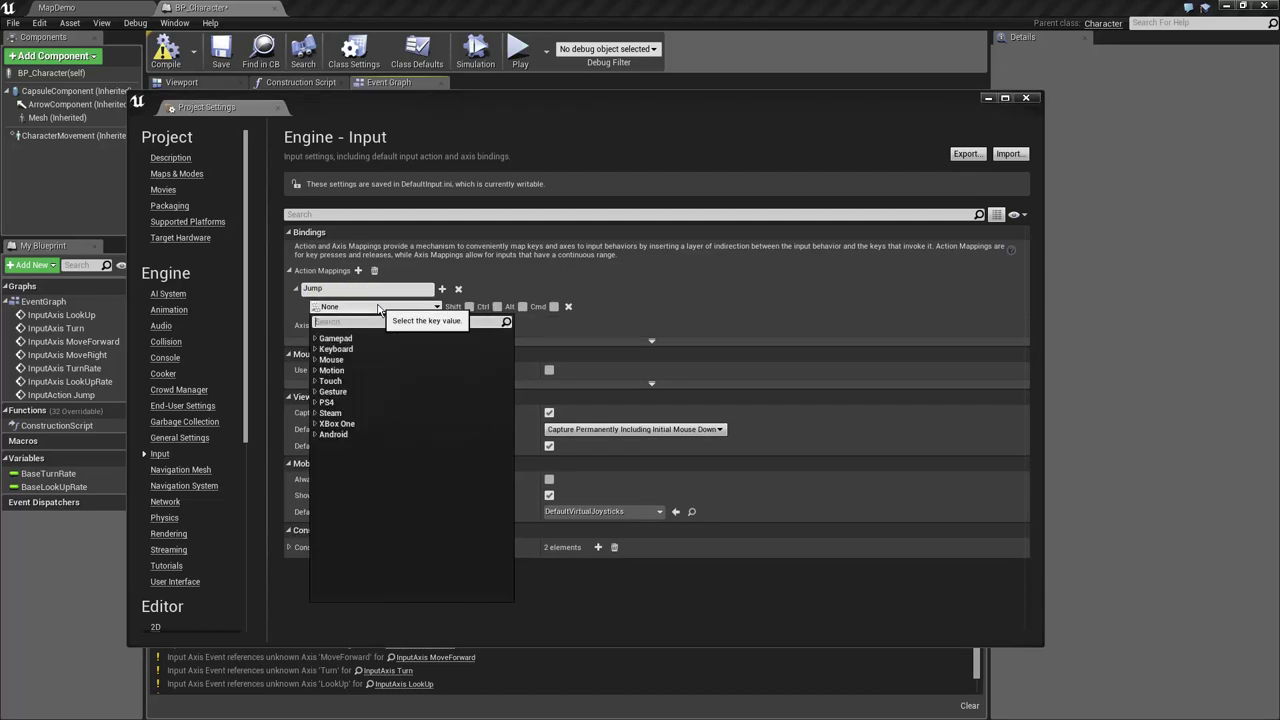
pyautogui.press('Return')
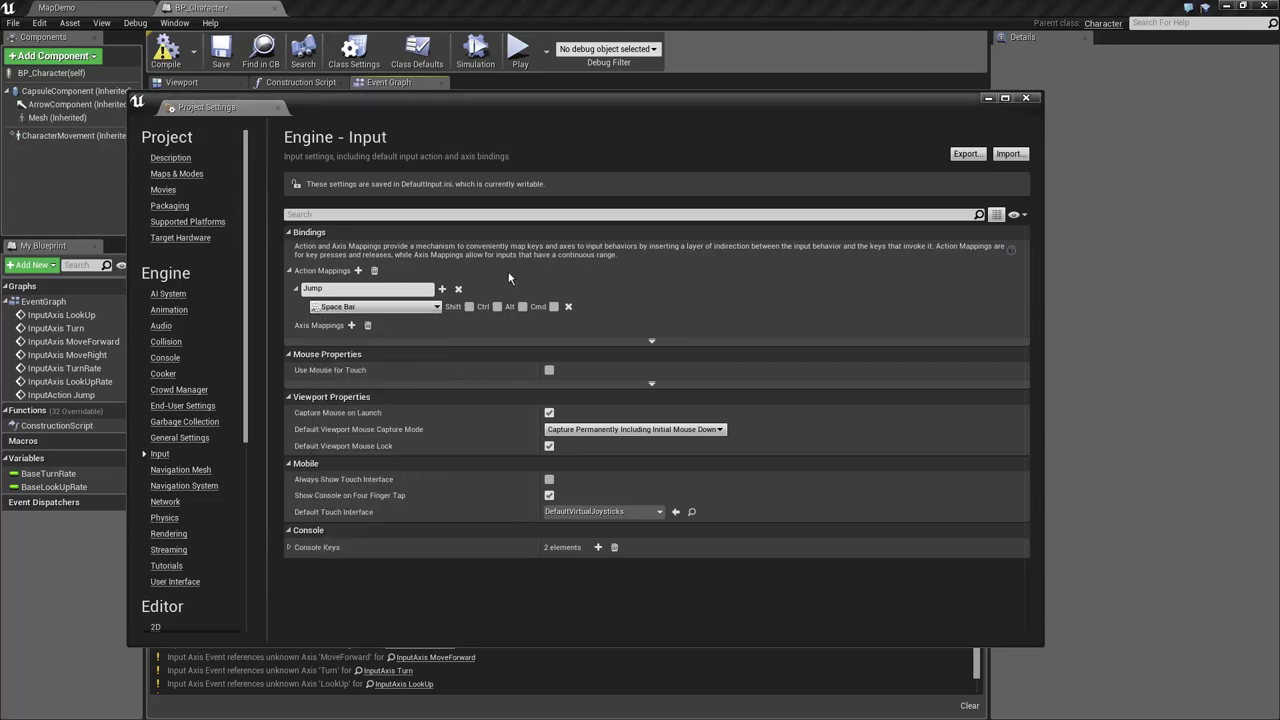
pyautogui.click(288, 271)
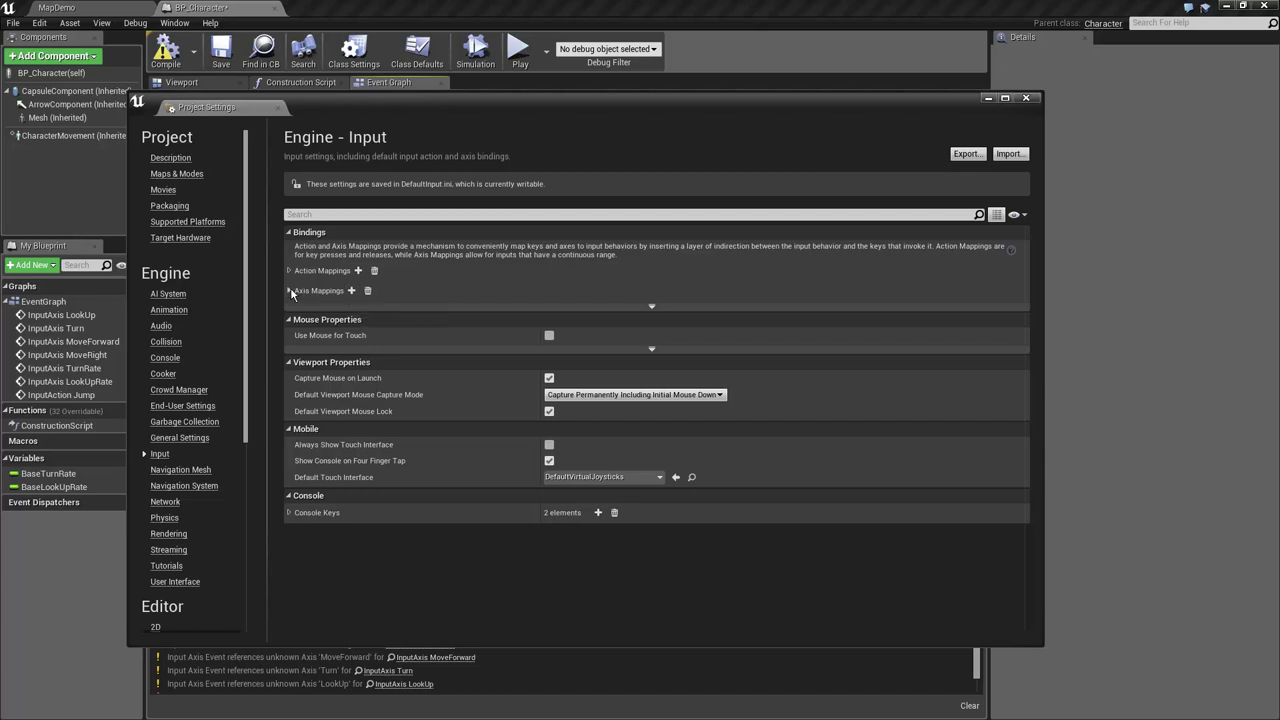
# Add a LookUp axis mapping bound to Mouse Y
pyautogui.click(290, 291)
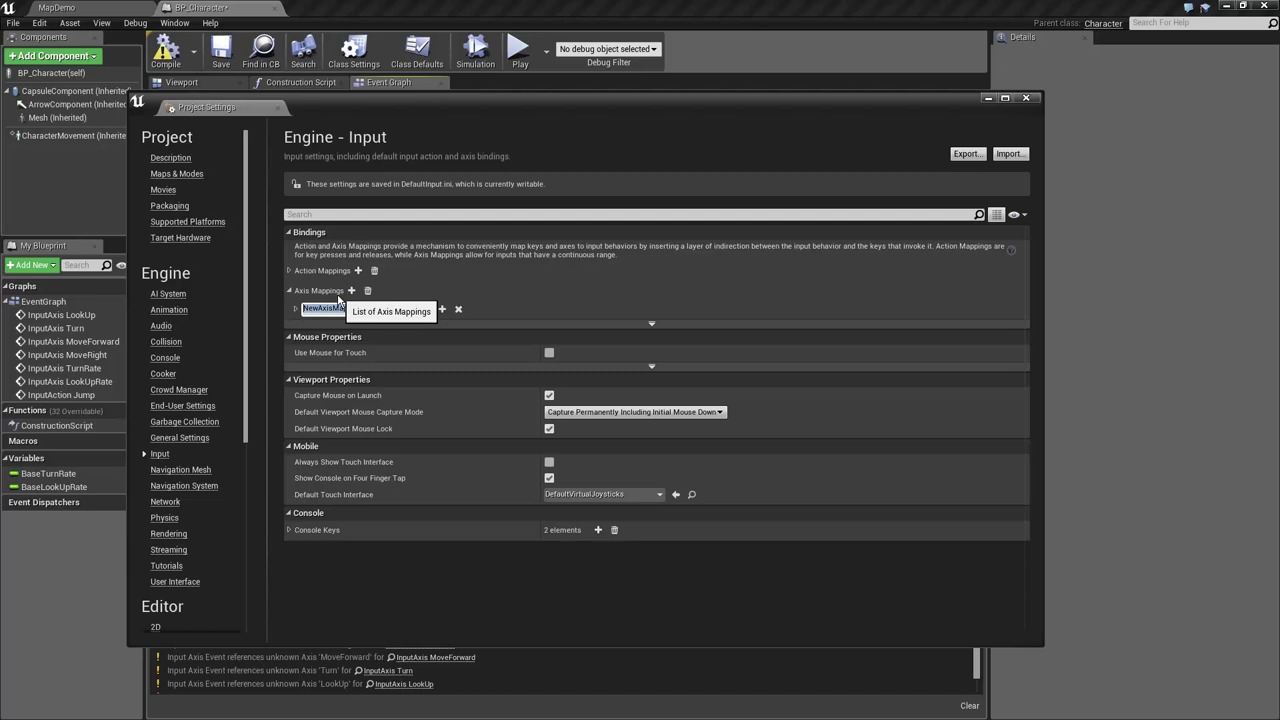
pyautogui.write('Look')
pyautogui.write('Up')
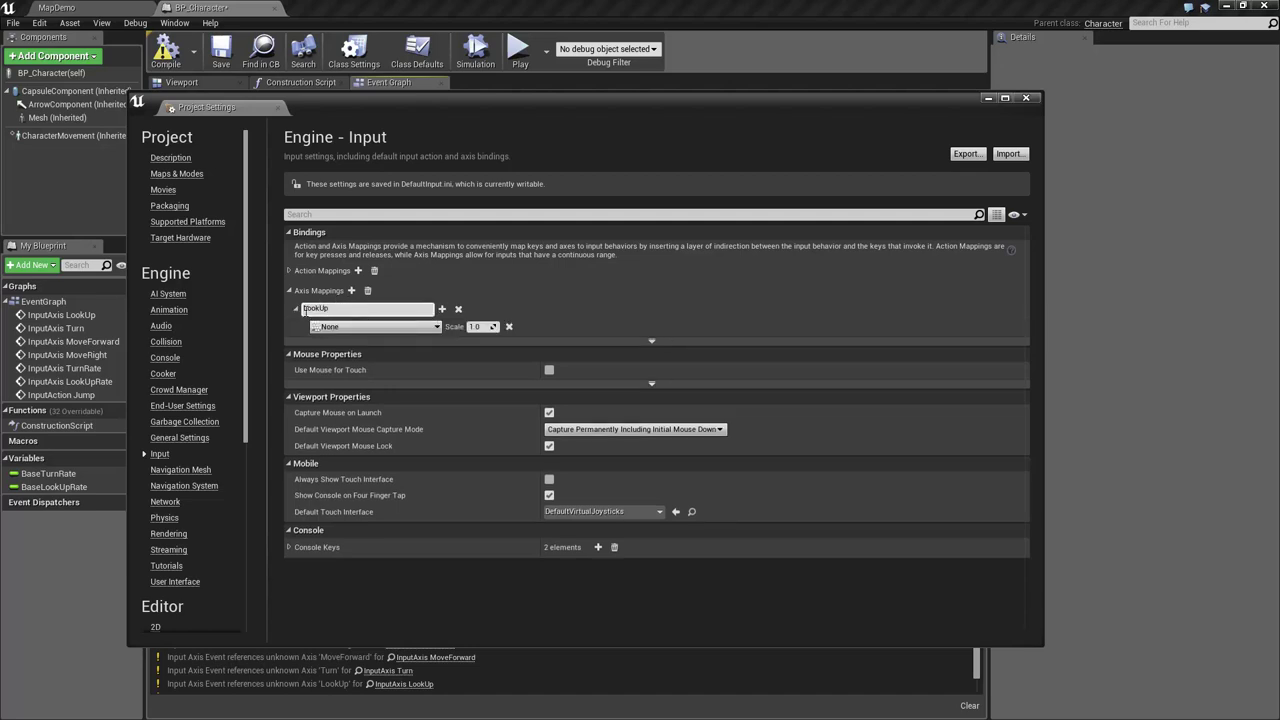
pyautogui.click(297, 311)
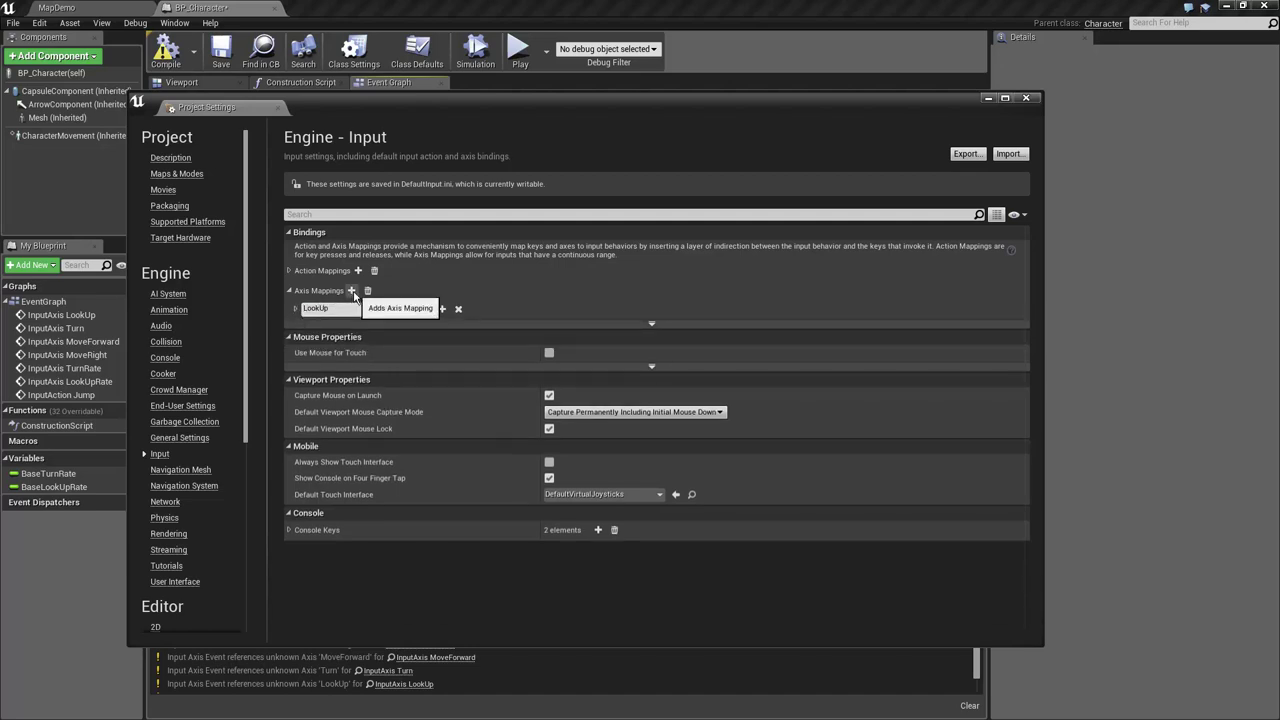
pyautogui.click(297, 311)
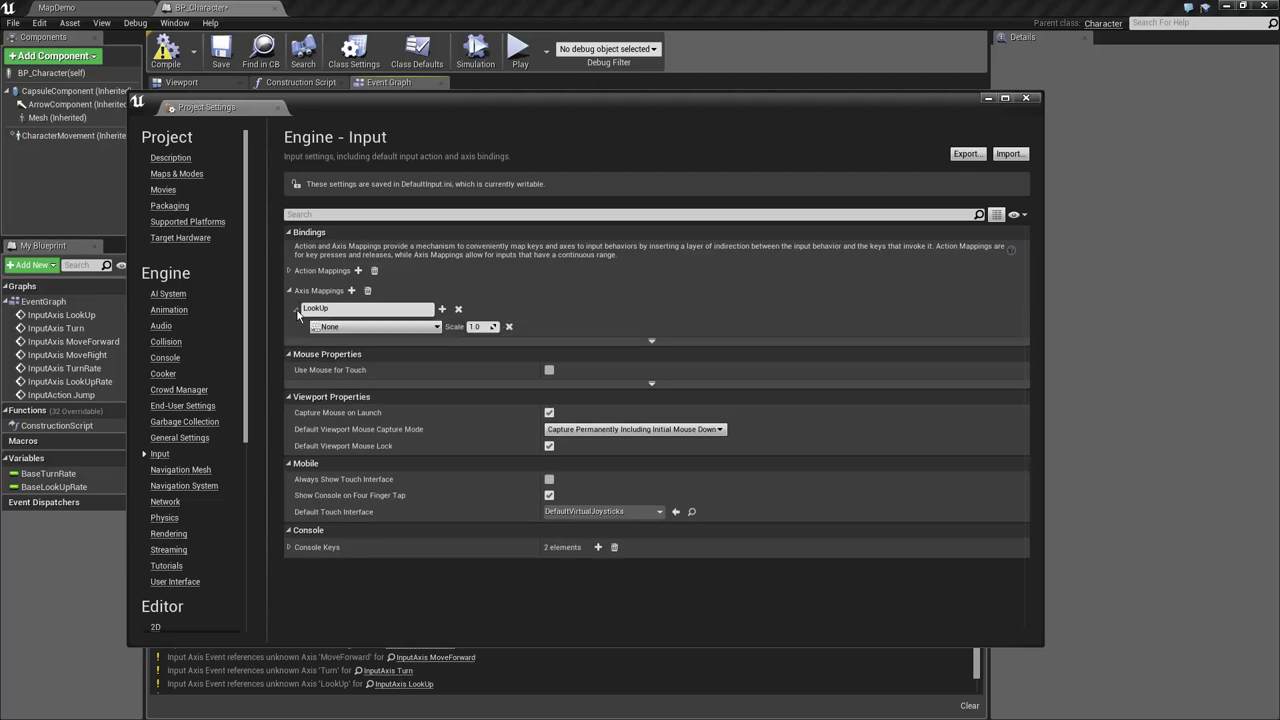
pyautogui.click(348, 328)
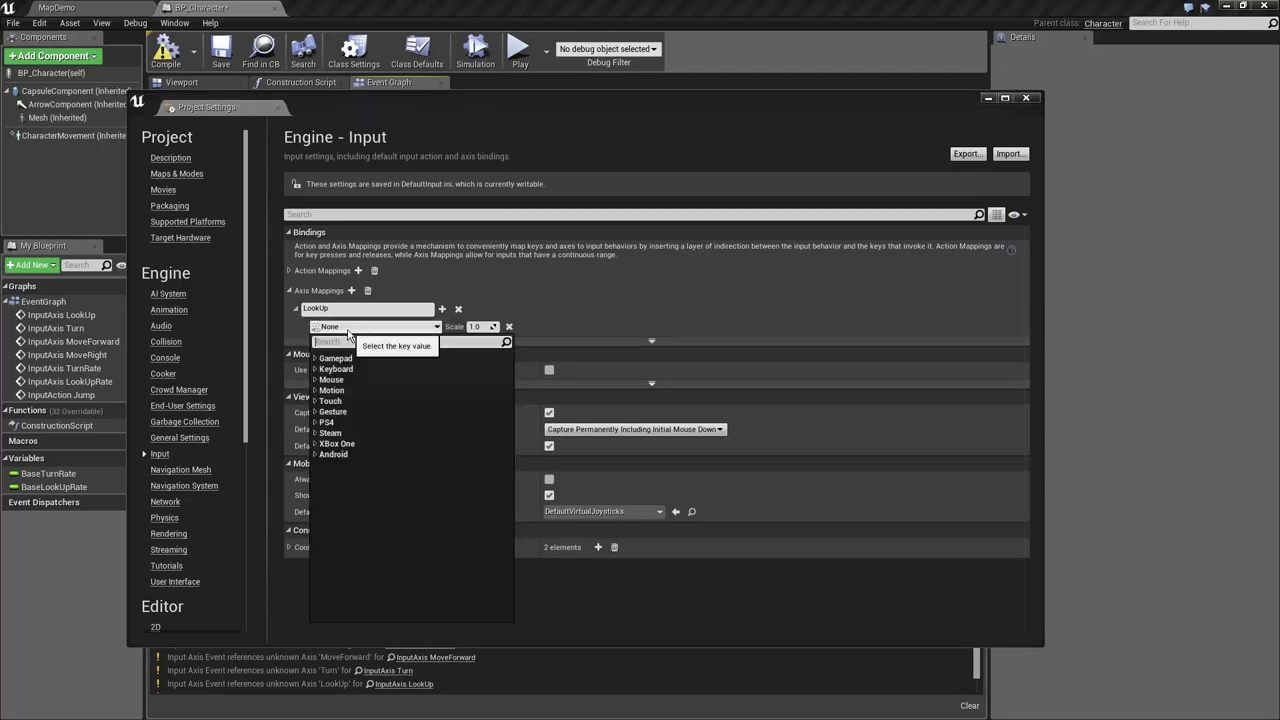
pyautogui.write('Mouse')
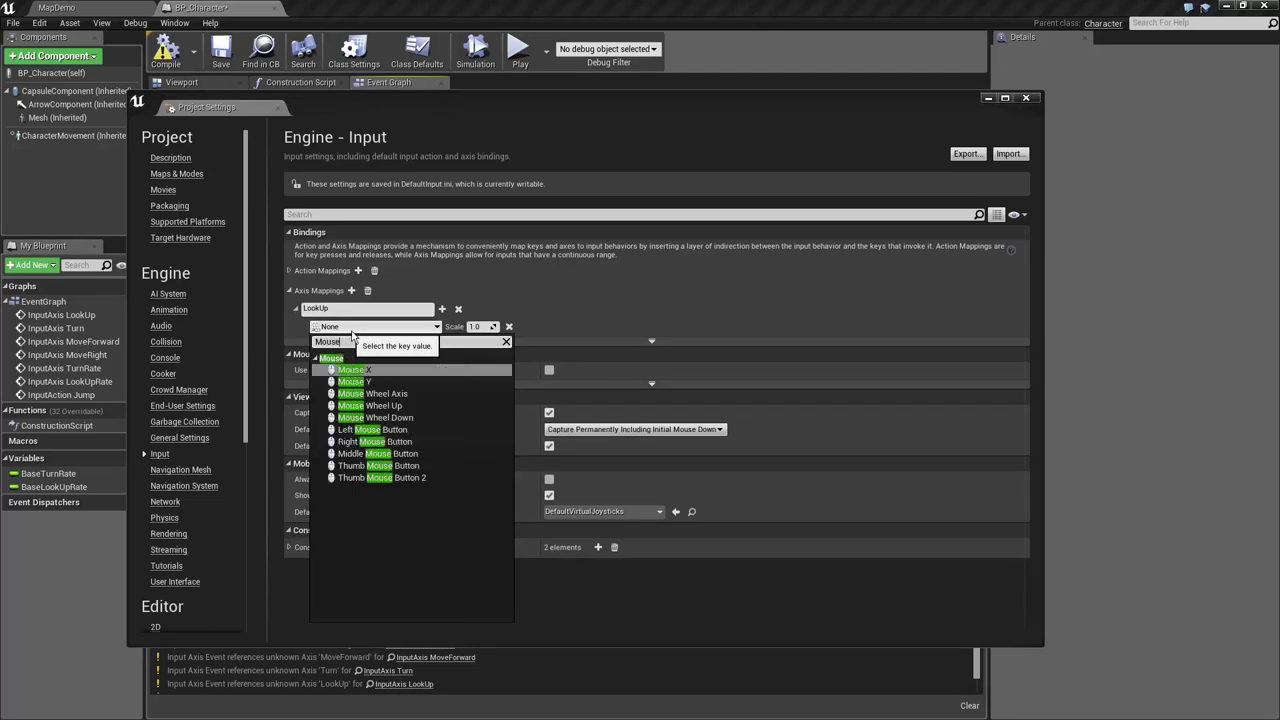
pyautogui.click(354, 381)
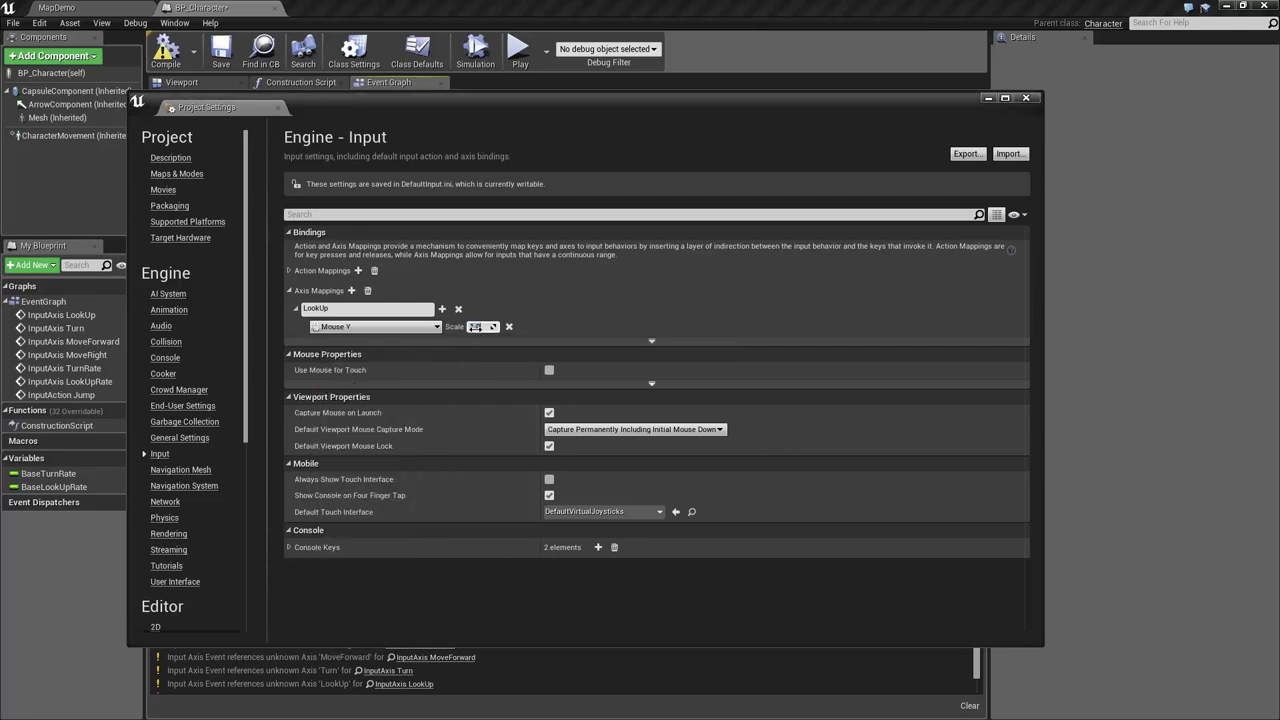
# Set LookUp's scale to -1.0 and add another new axis mapping
pyautogui.click(475, 327)
pyautogui.write('-1.0')
pyautogui.press('Return')
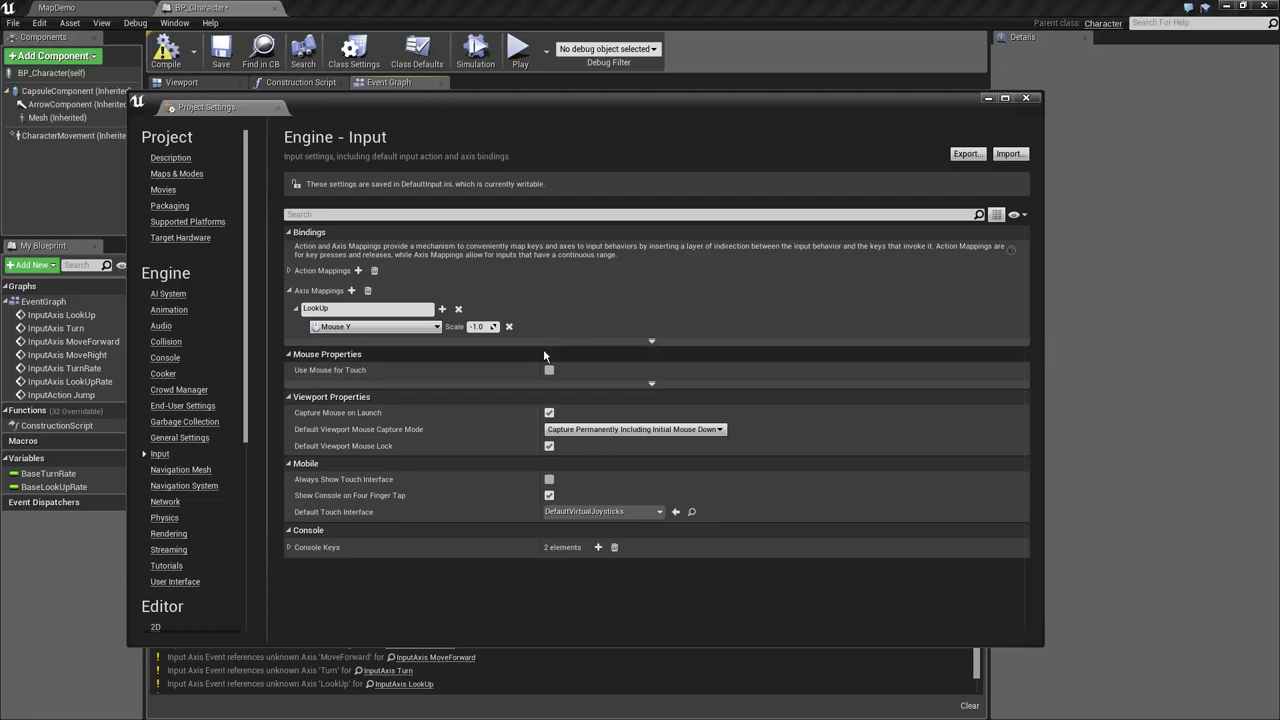
pyautogui.click(296, 309)
pyautogui.click(351, 291)
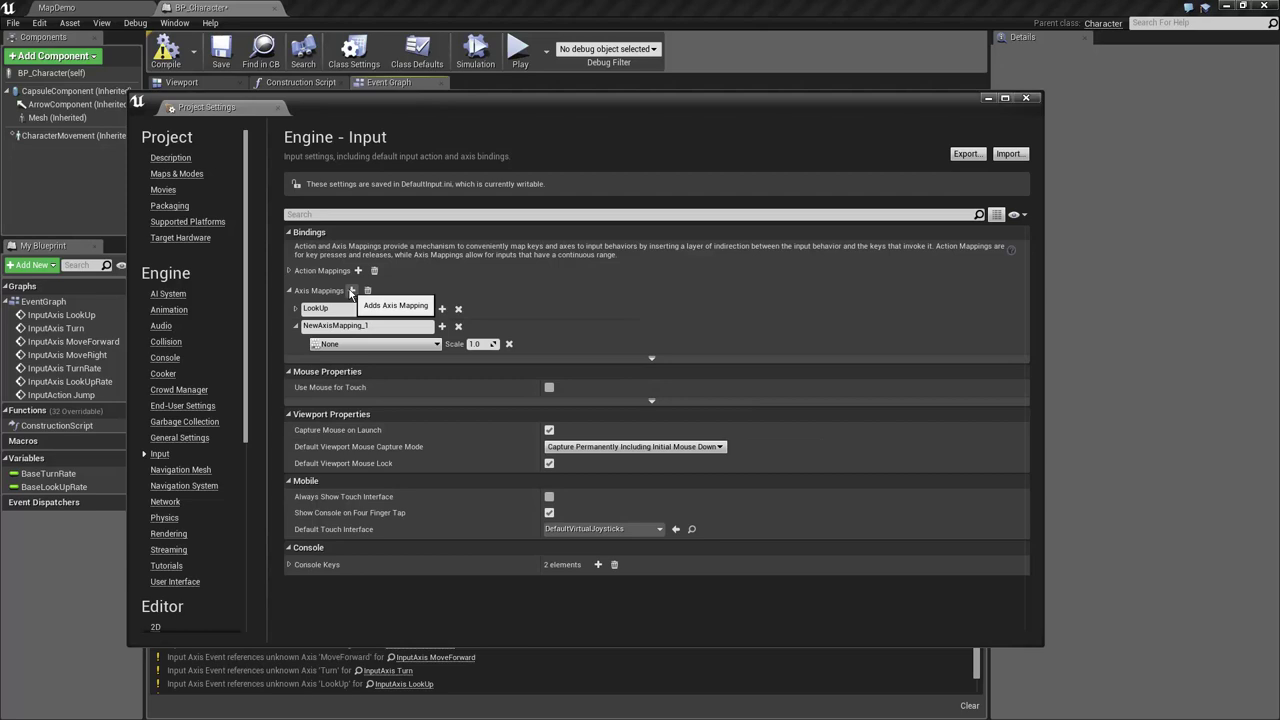
# Rename NewAxisMapping_1 to LookUpRate and bind it to Gamepad Right Thumbstick Y-Axis
pyautogui.click(375, 330)
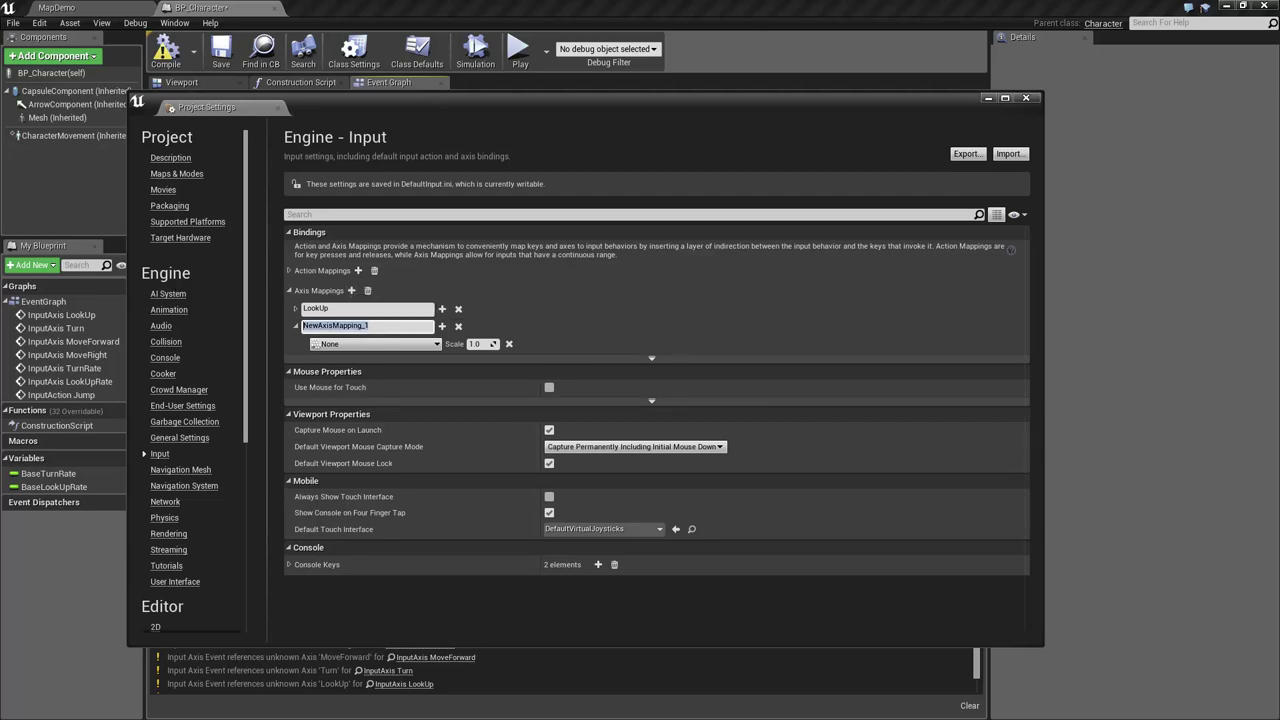
pyautogui.write('LookUpRa')
pyautogui.write('te')
pyautogui.press('Return')
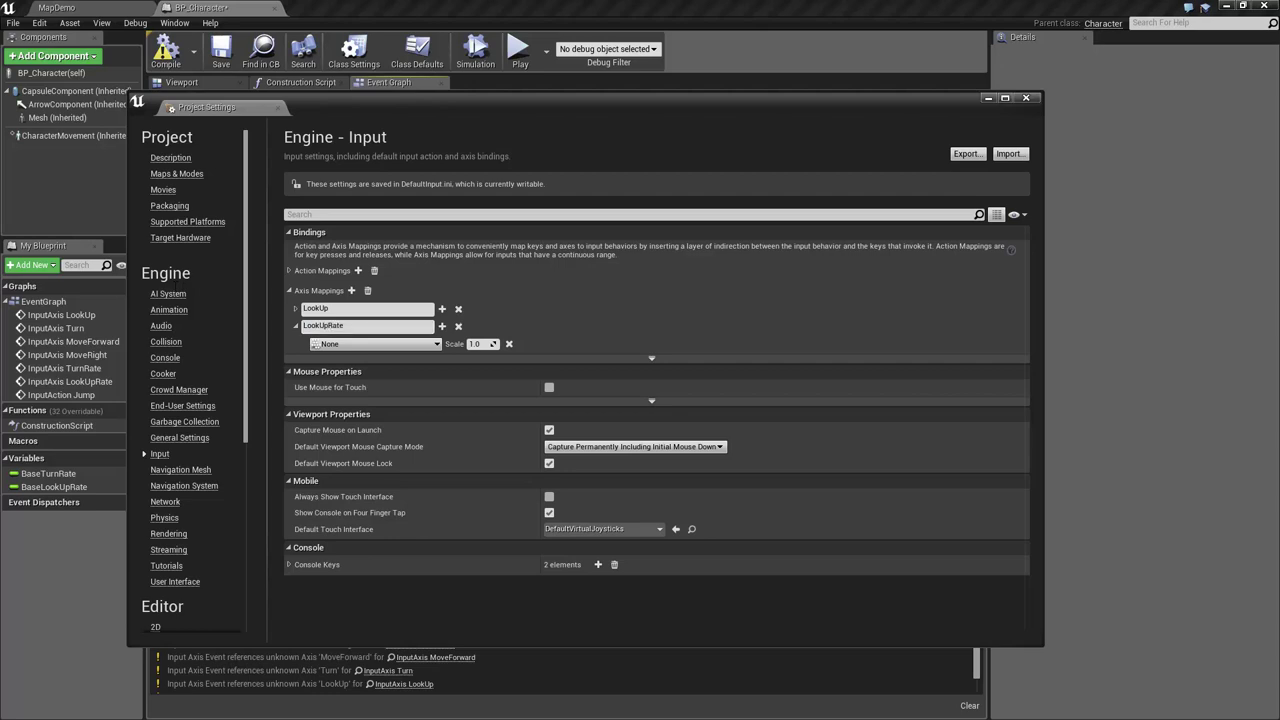
pyautogui.click(375, 345)
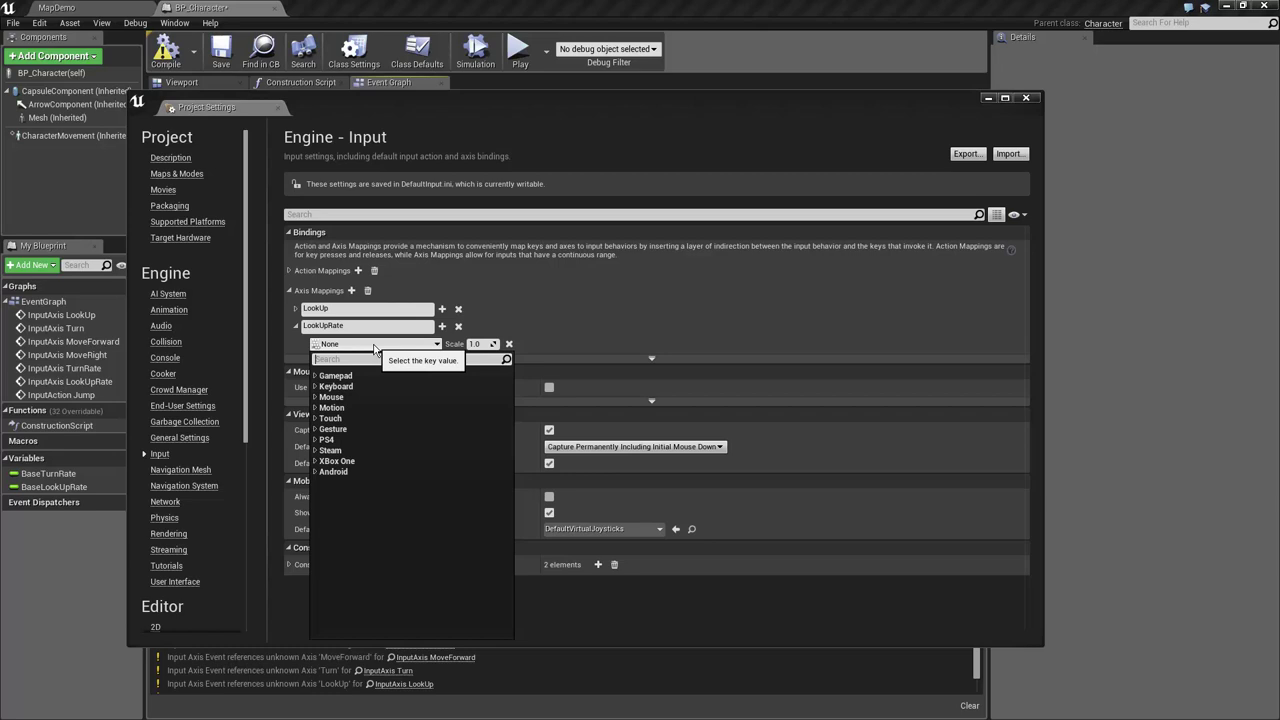
pyautogui.write('Gamepa')
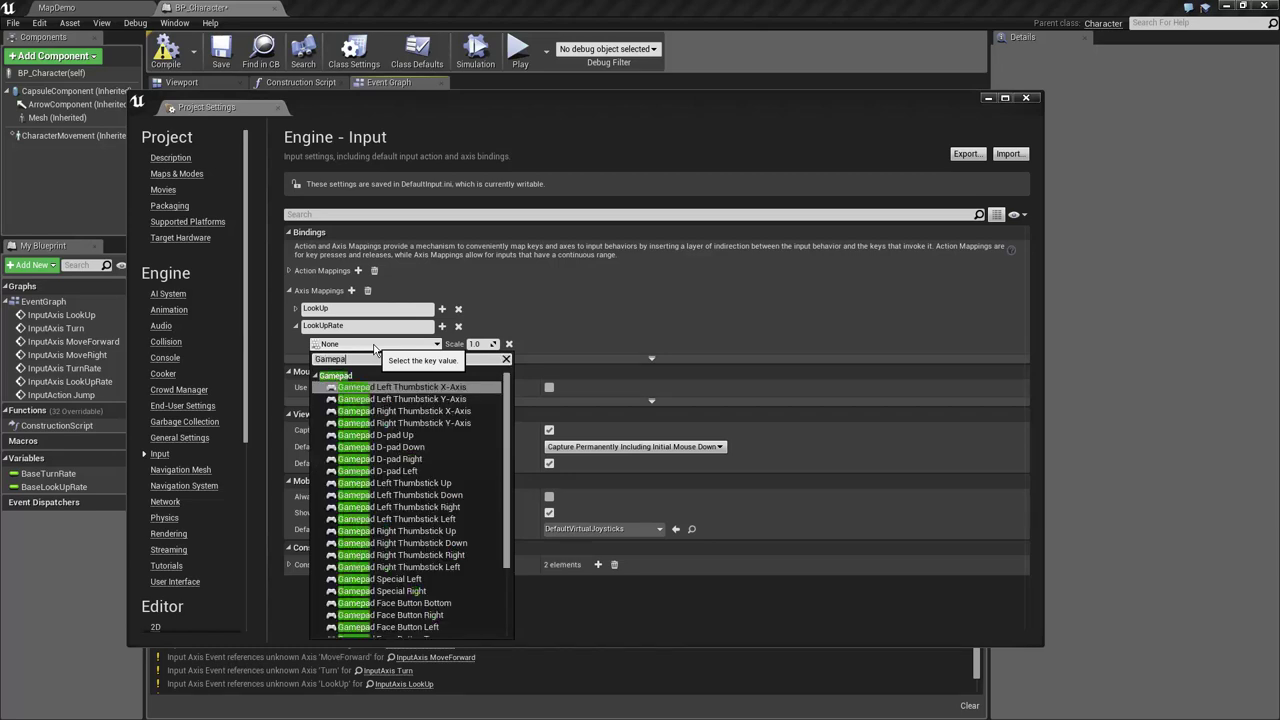
pyautogui.write('d Rig')
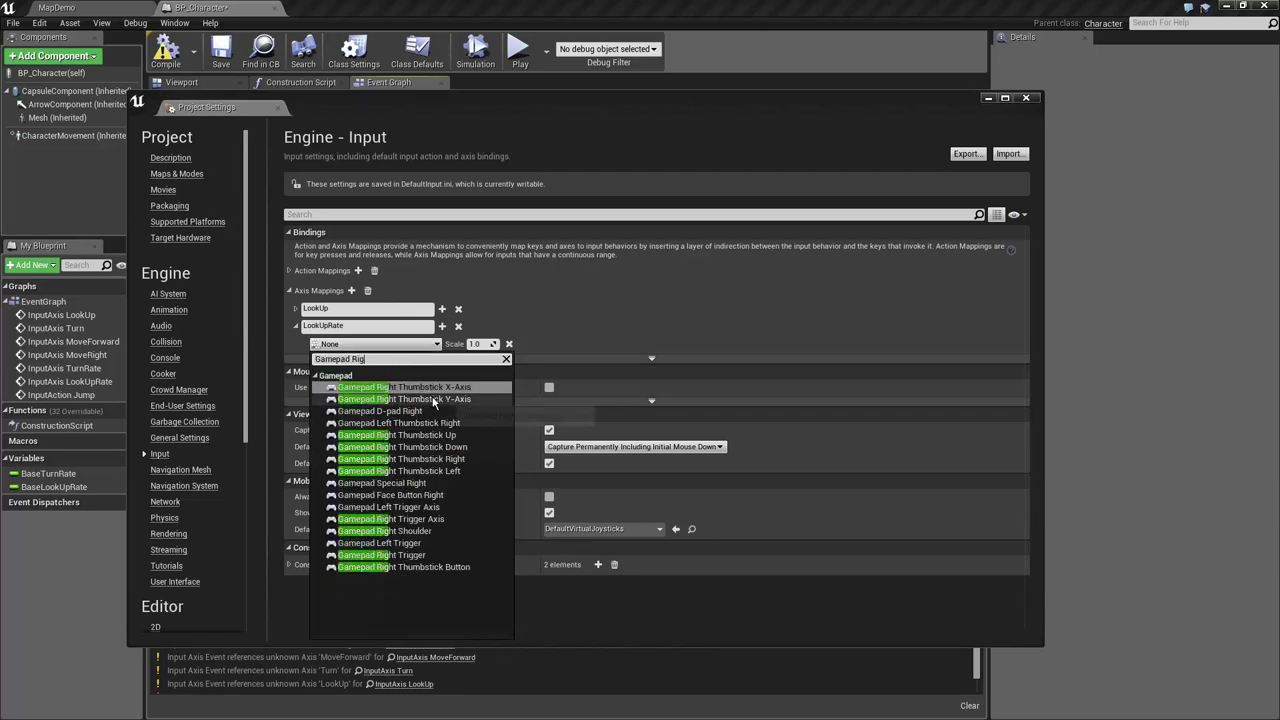
pyautogui.click(436, 400)
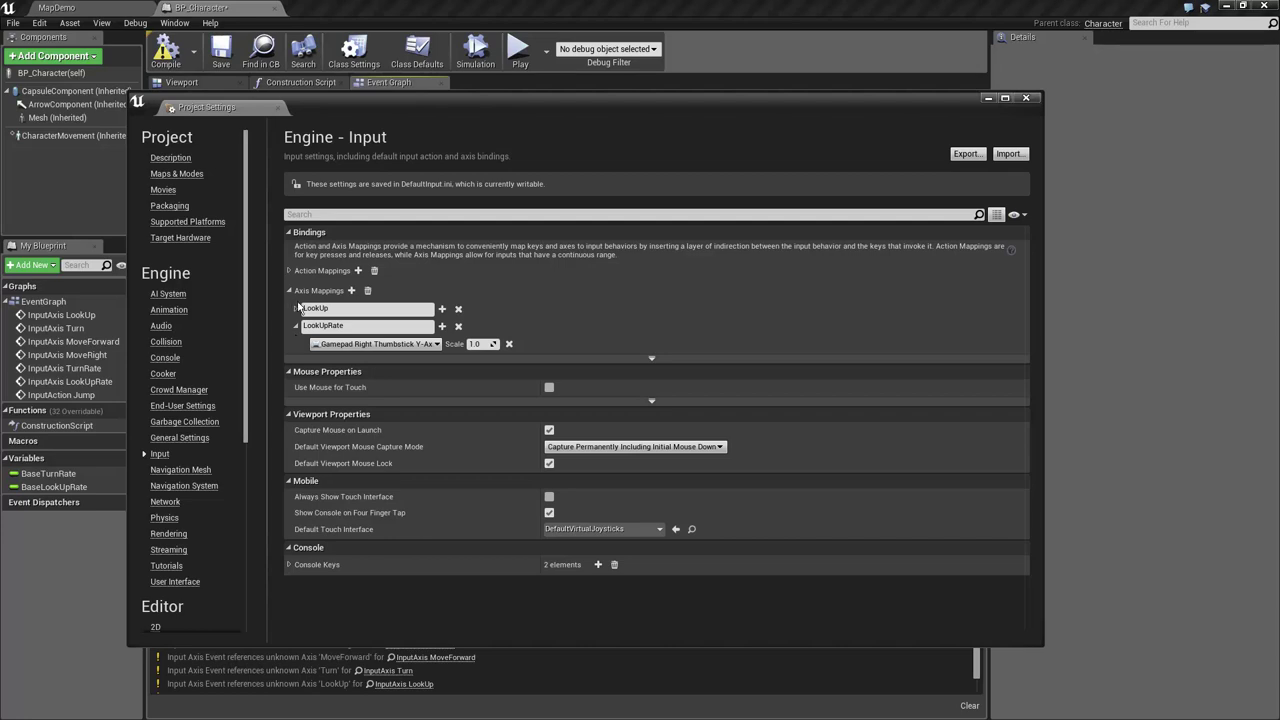
# Add a new axis mapping named MoveForward
pyautogui.click(296, 326)
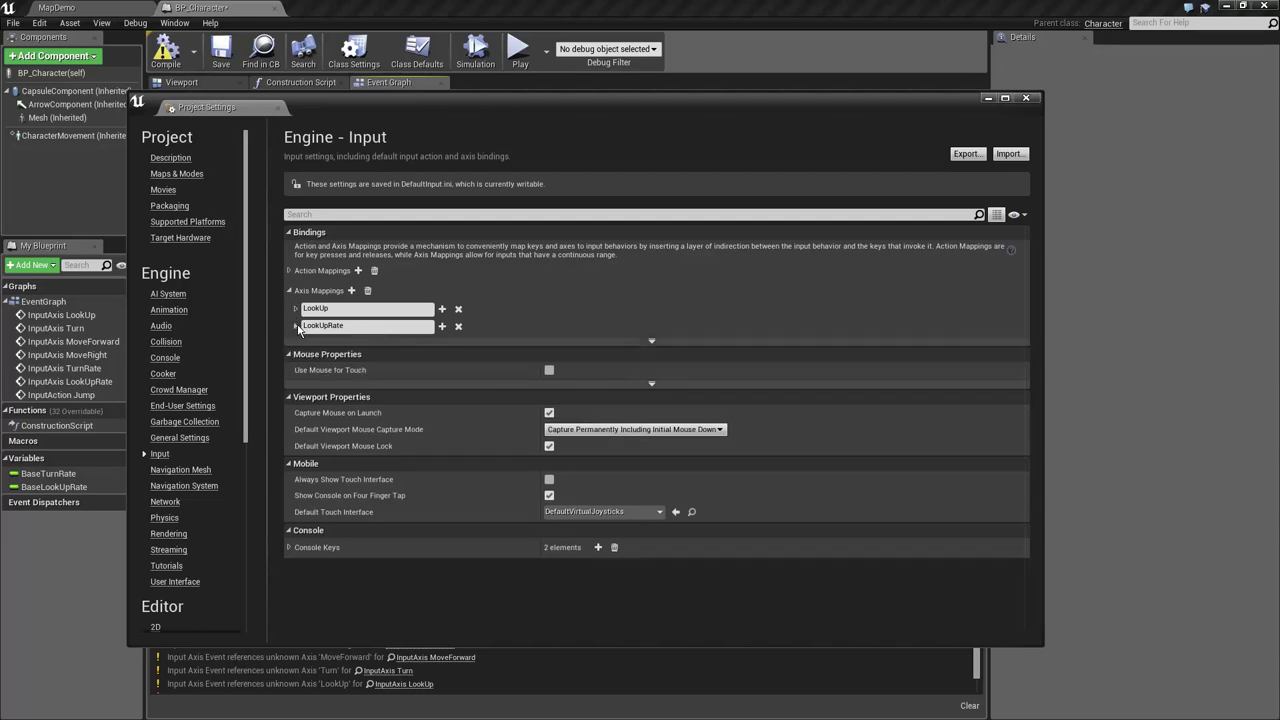
pyautogui.click(351, 290)
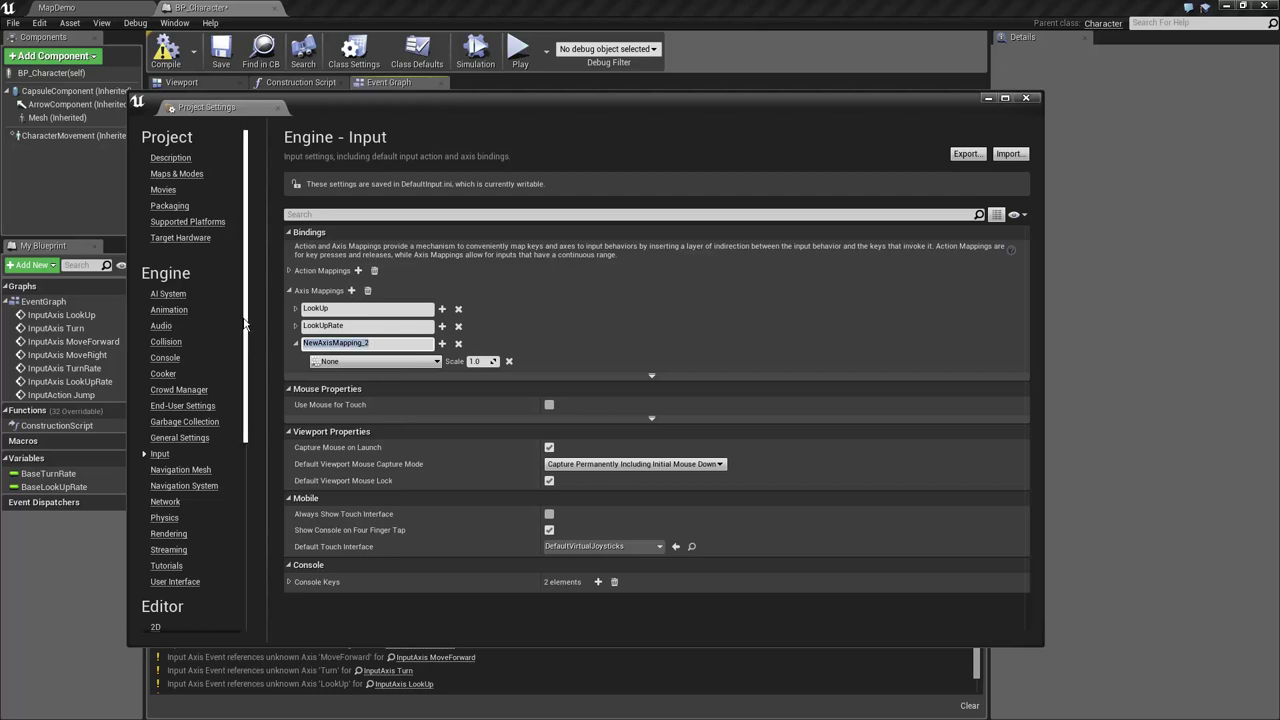
pyautogui.write('MoveForw')
pyautogui.write('ard')
pyautogui.press('Return')
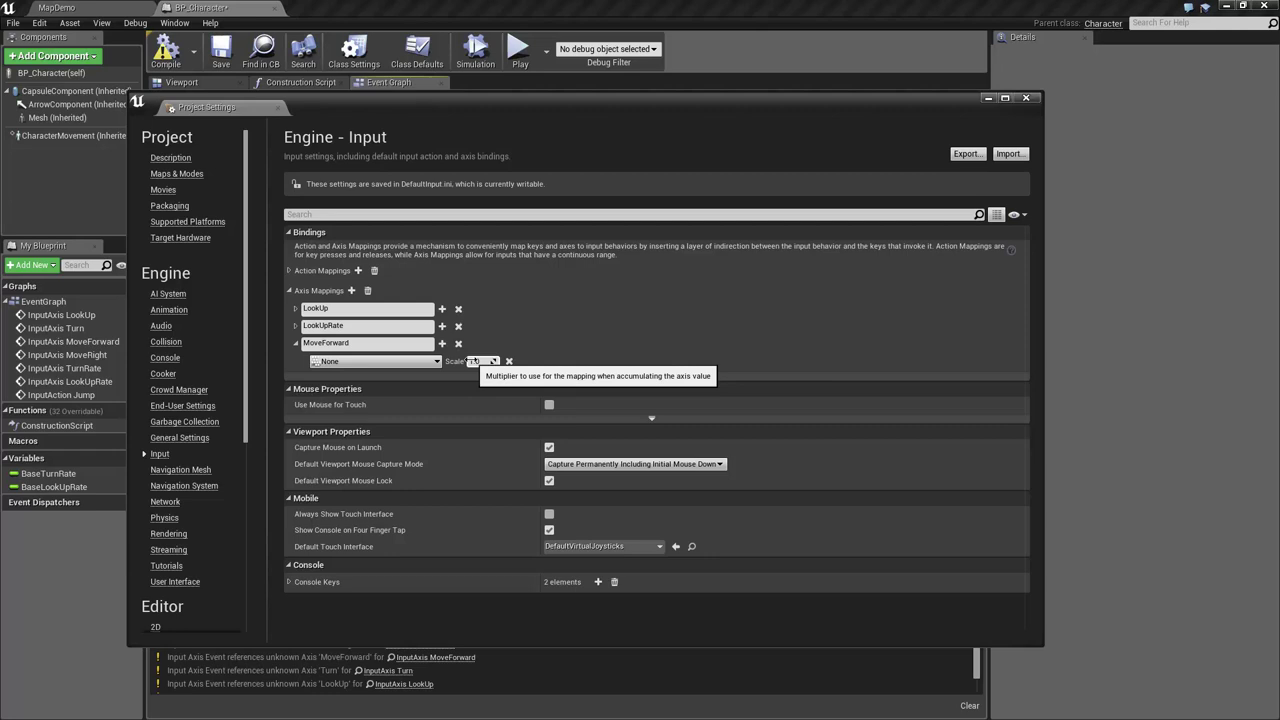
# Bind MoveForward to the Z key
pyautogui.click(435, 363)
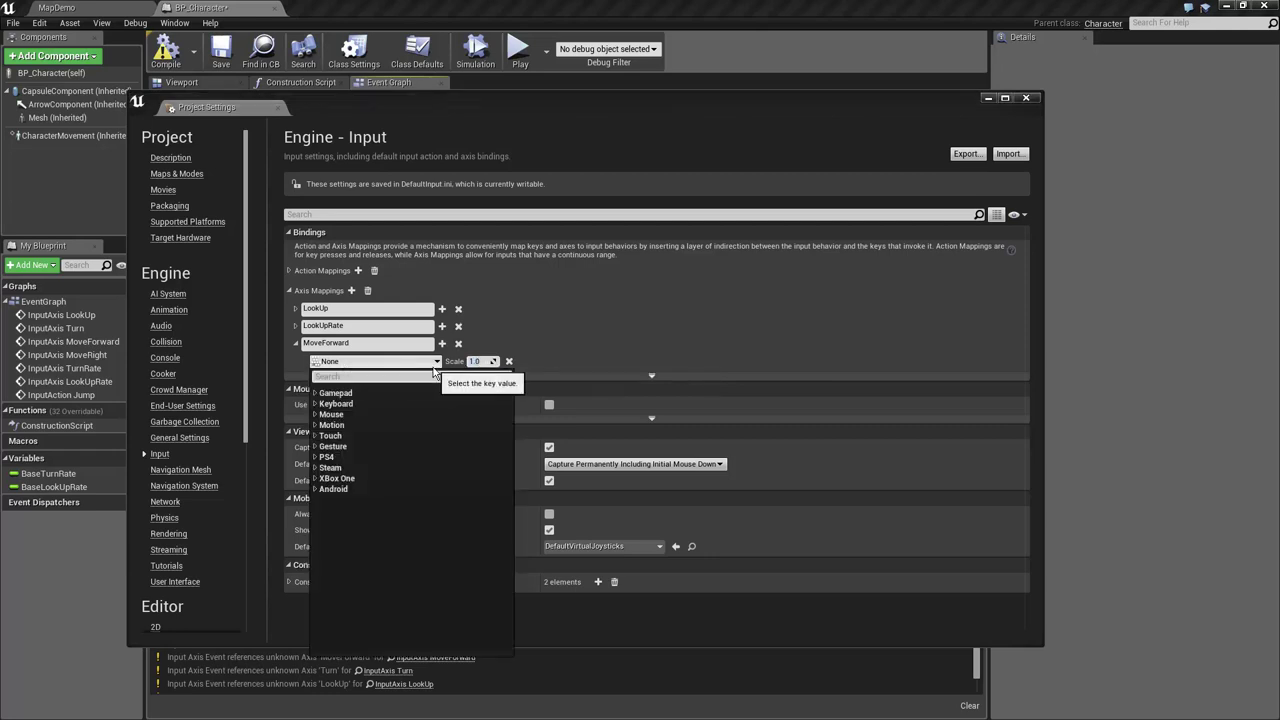
pyautogui.write('axis')
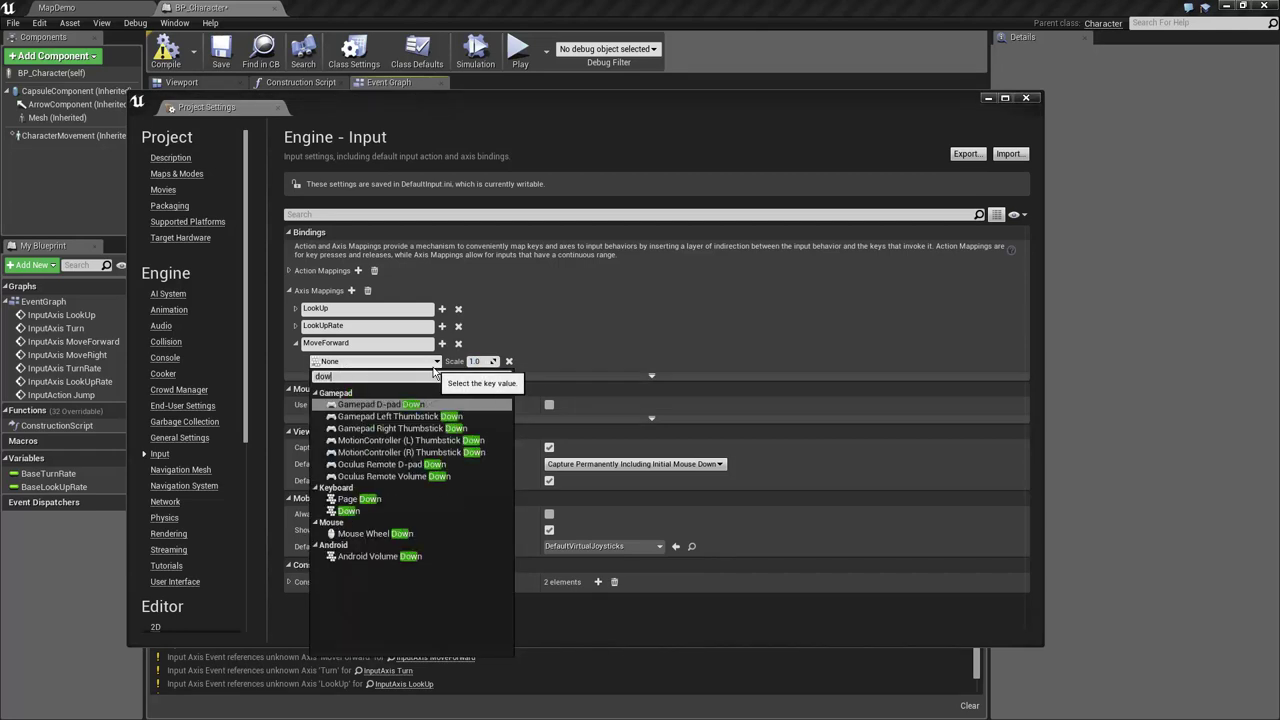
pyautogui.press('BackSpace')
pyautogui.press('BackSpace')
pyautogui.press('BackSpace')
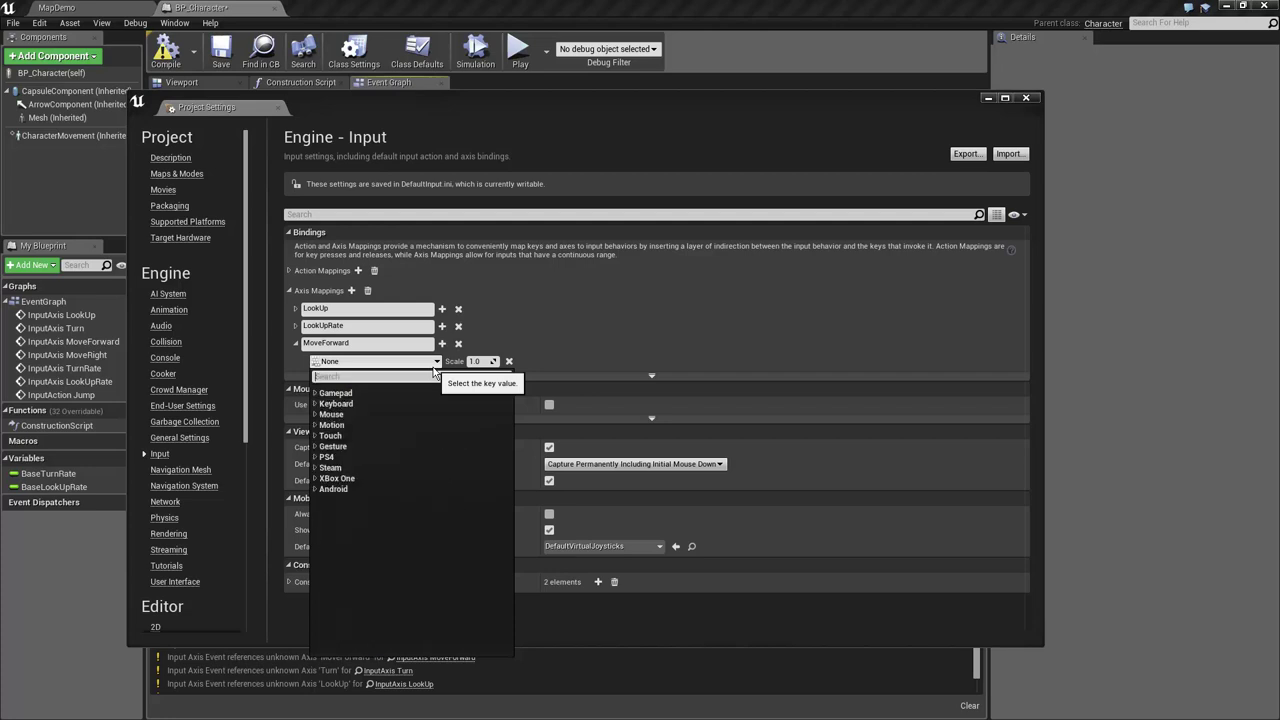
pyautogui.write('s')
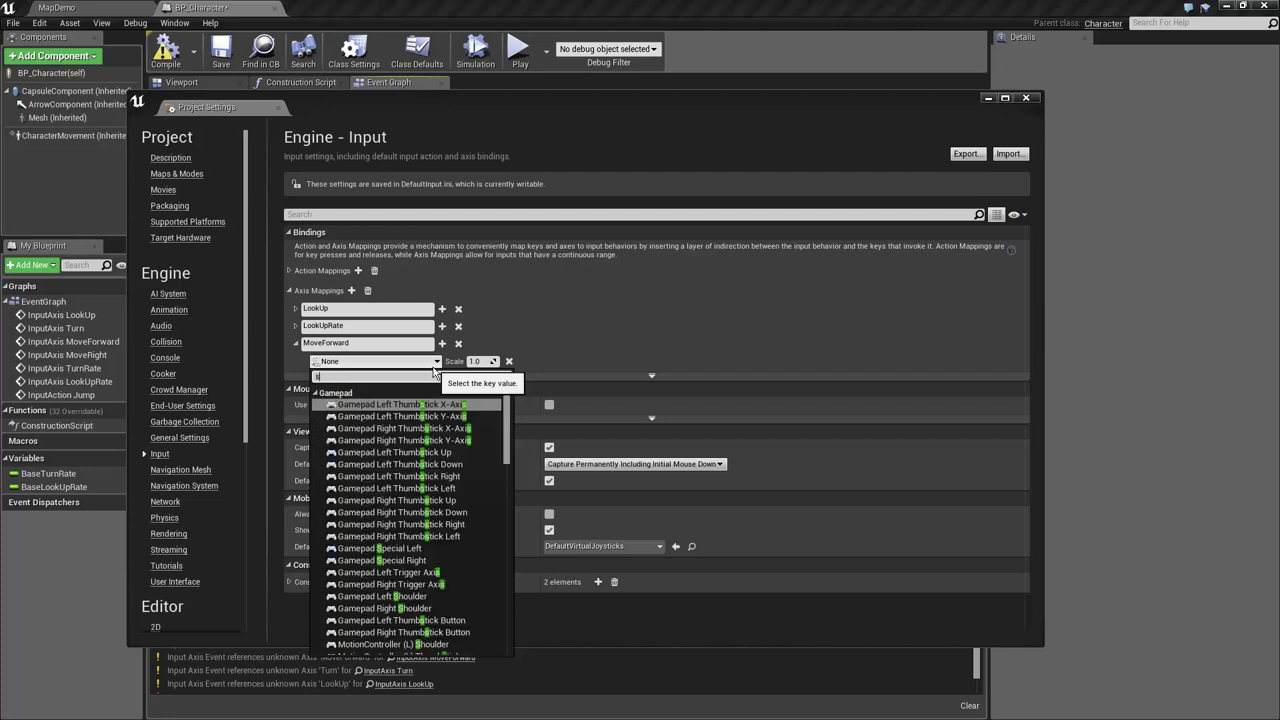
pyautogui.scroll(-5, 383, 503)
pyautogui.scroll(-5, 383, 503)
pyautogui.scroll(-3, 383, 503)
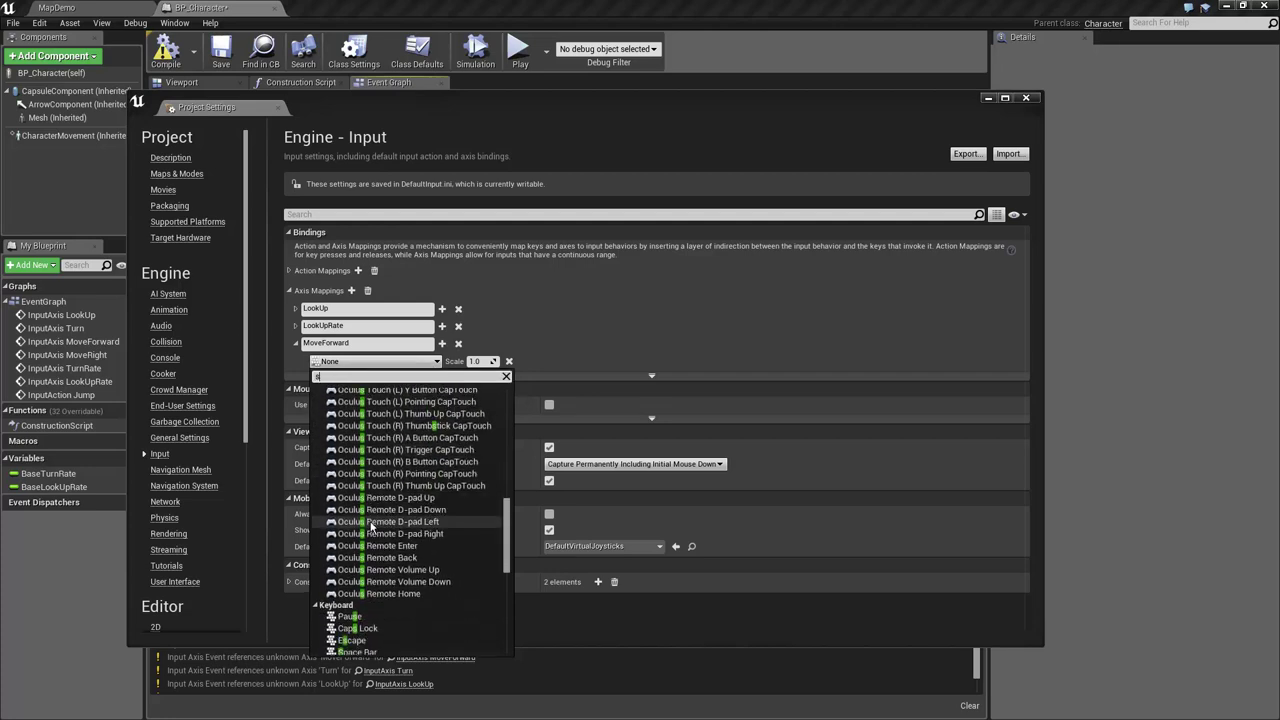
pyautogui.write('z')
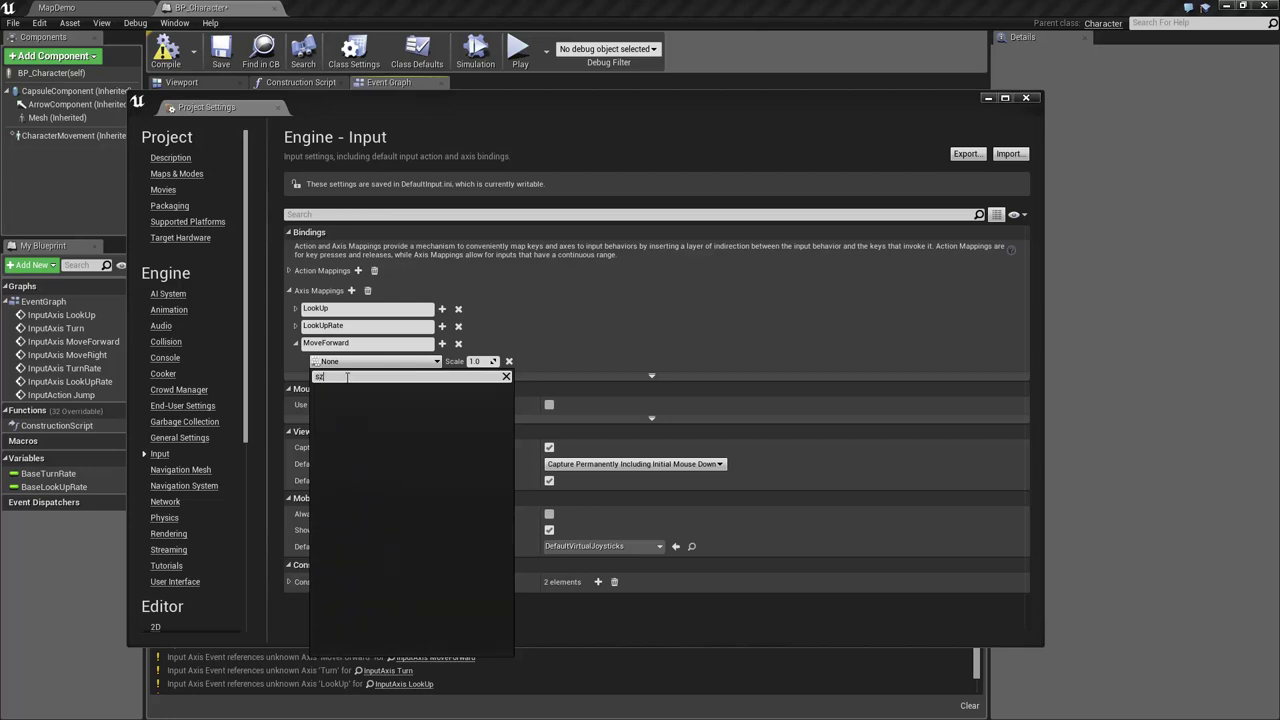
pyautogui.press('BackSpace')
pyautogui.press('BackSpace')
pyautogui.write('z')
pyautogui.click(331, 404)
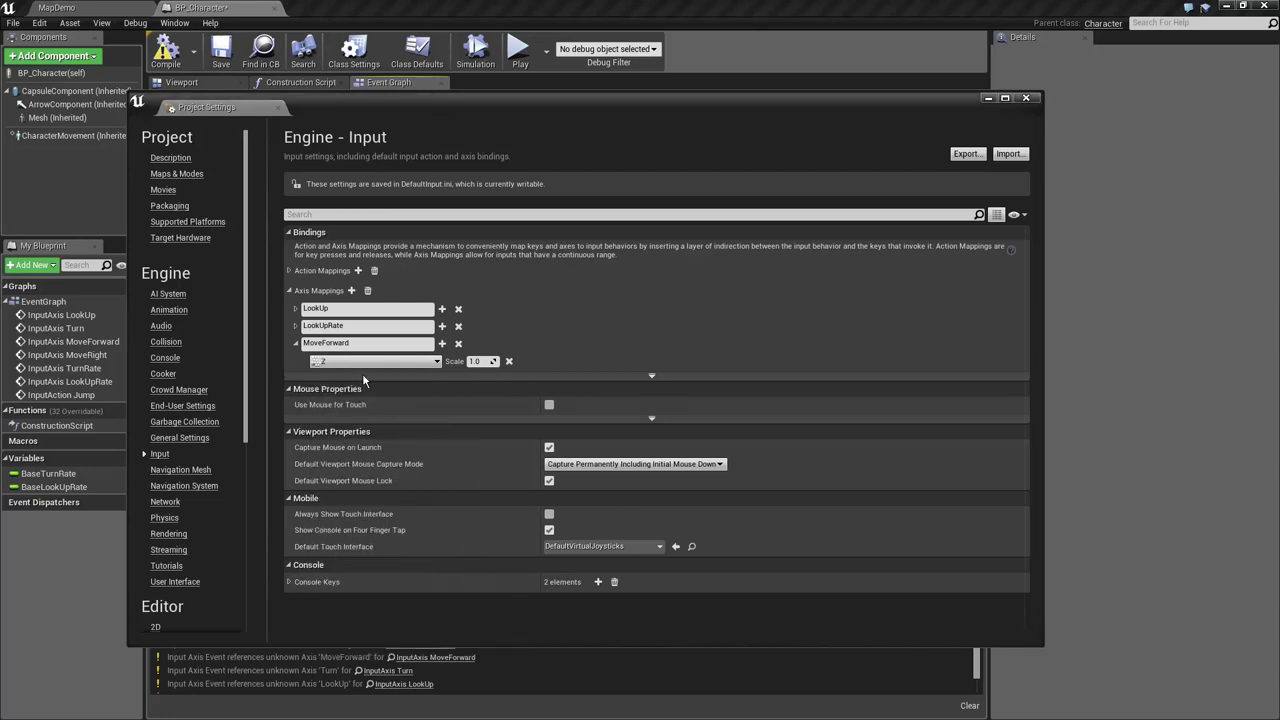
# Add a second MoveForward key row bound to S with scale -1.0
pyautogui.click(441, 344)
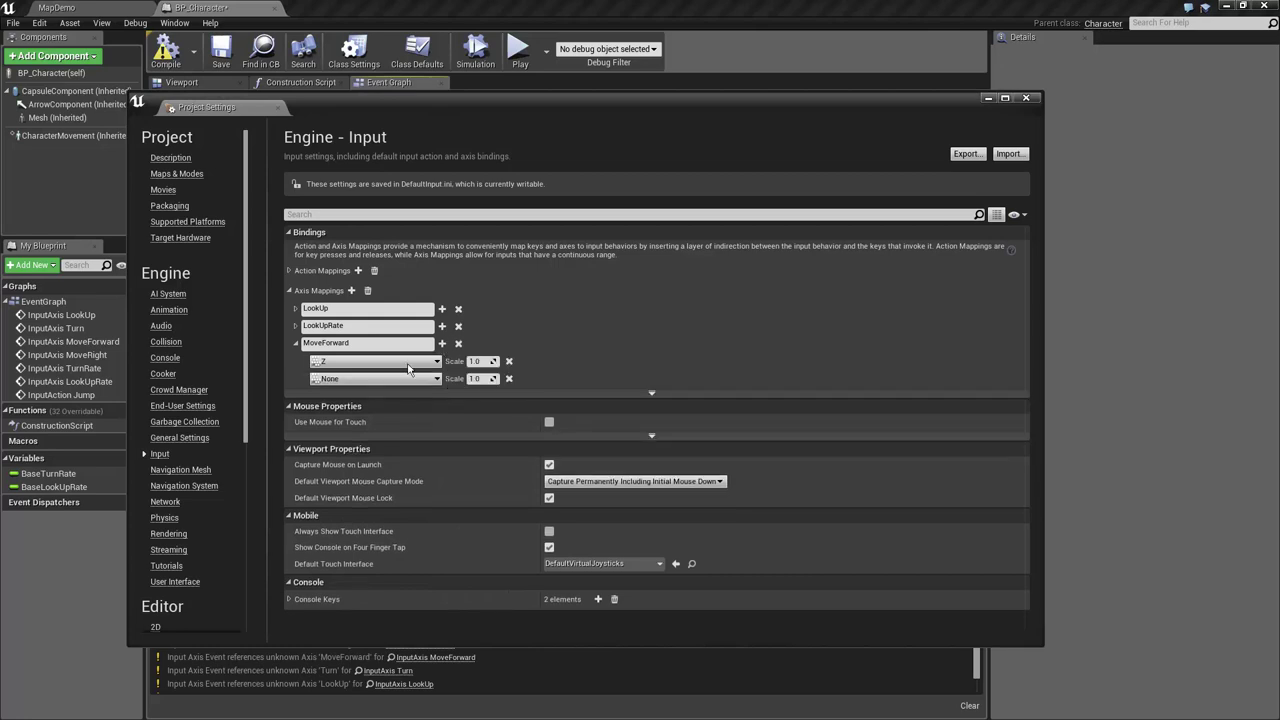
pyautogui.click(377, 379)
pyautogui.write('s')
pyautogui.scroll(-5, 377, 473)
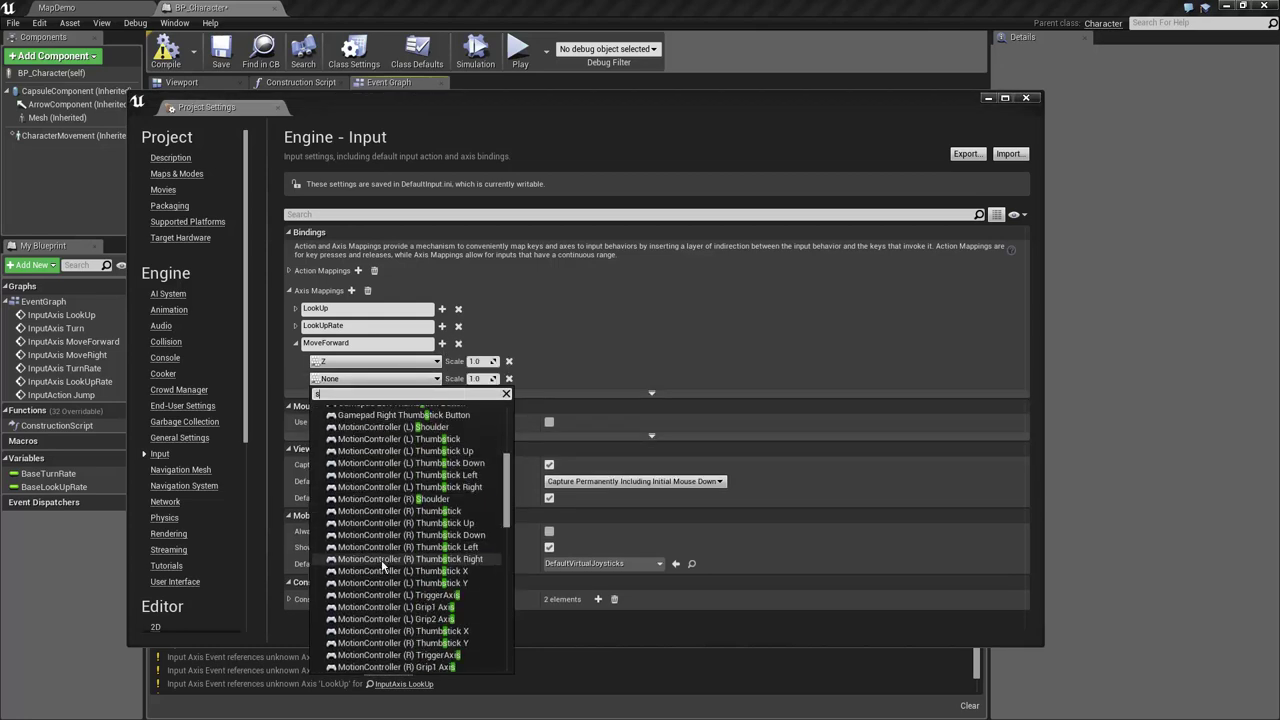
pyautogui.scroll(-5, 370, 490)
pyautogui.scroll(-5, 360, 515)
pyautogui.scroll(-3, 349, 543)
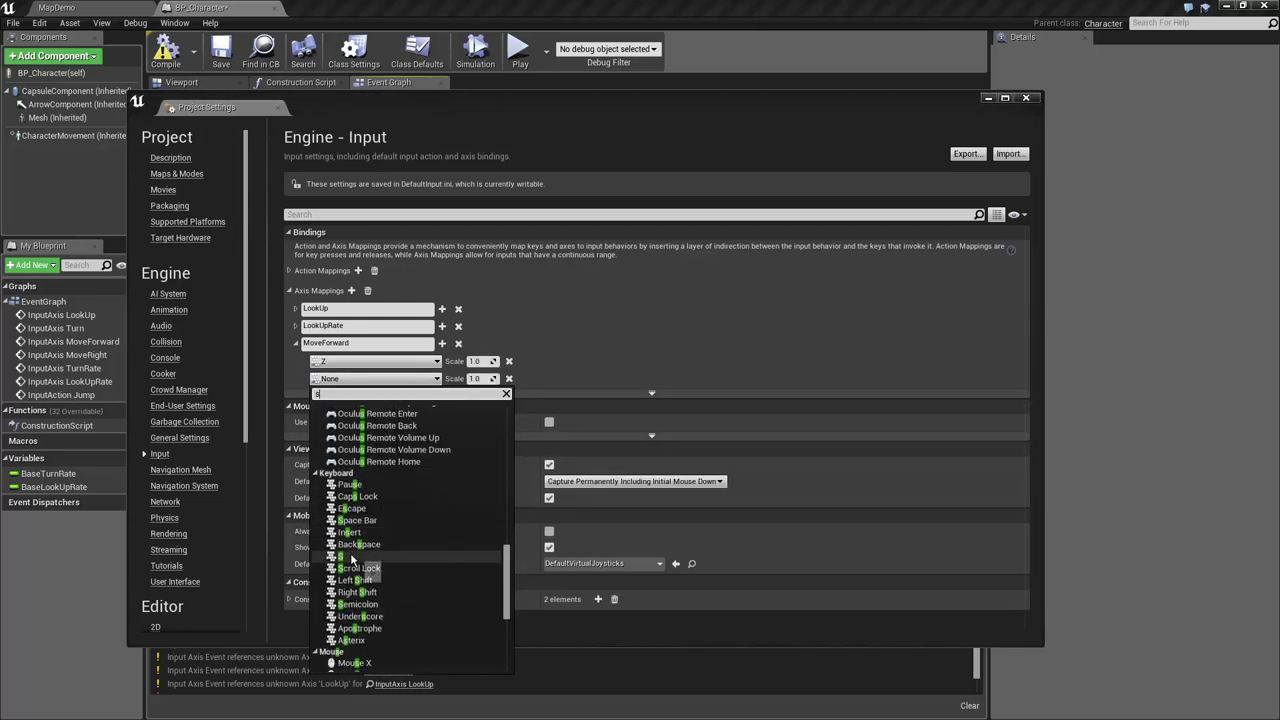
pyautogui.click(345, 556)
pyautogui.click(480, 379)
pyautogui.write('-1.0')
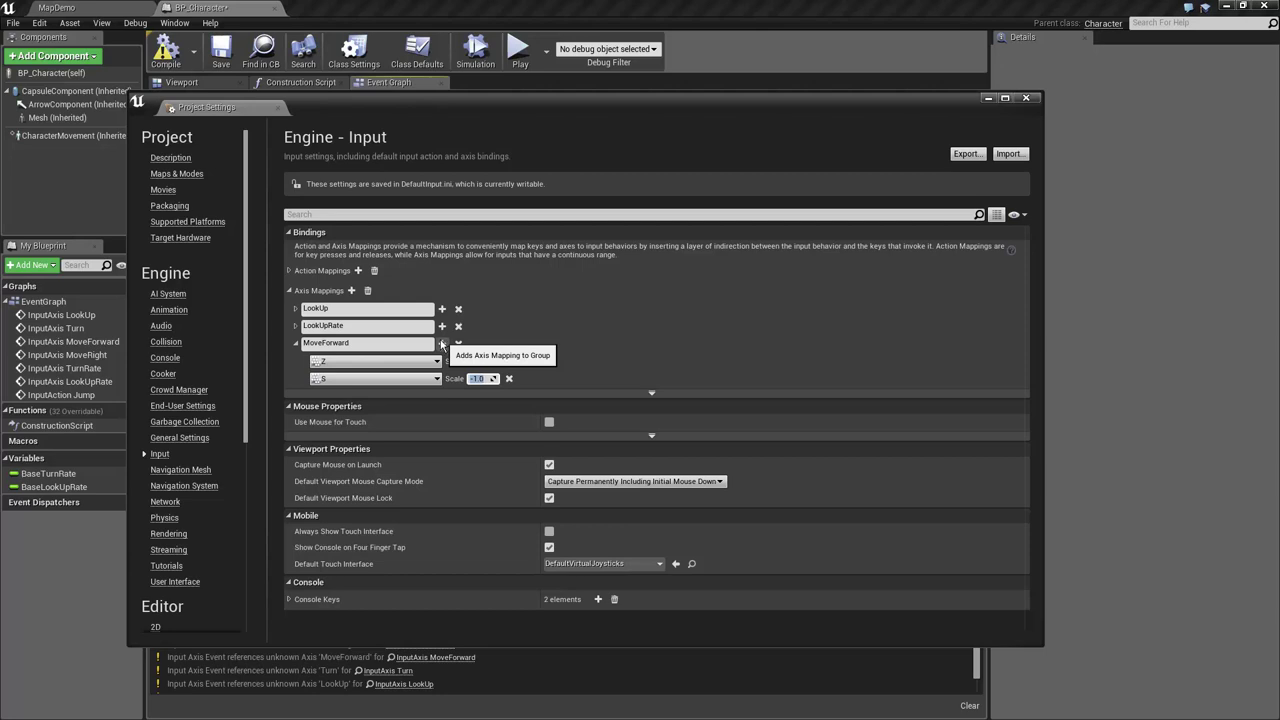
# Add a third MoveForward row set to Up, then remove it again
pyautogui.click(443, 343)
pyautogui.click(356, 396)
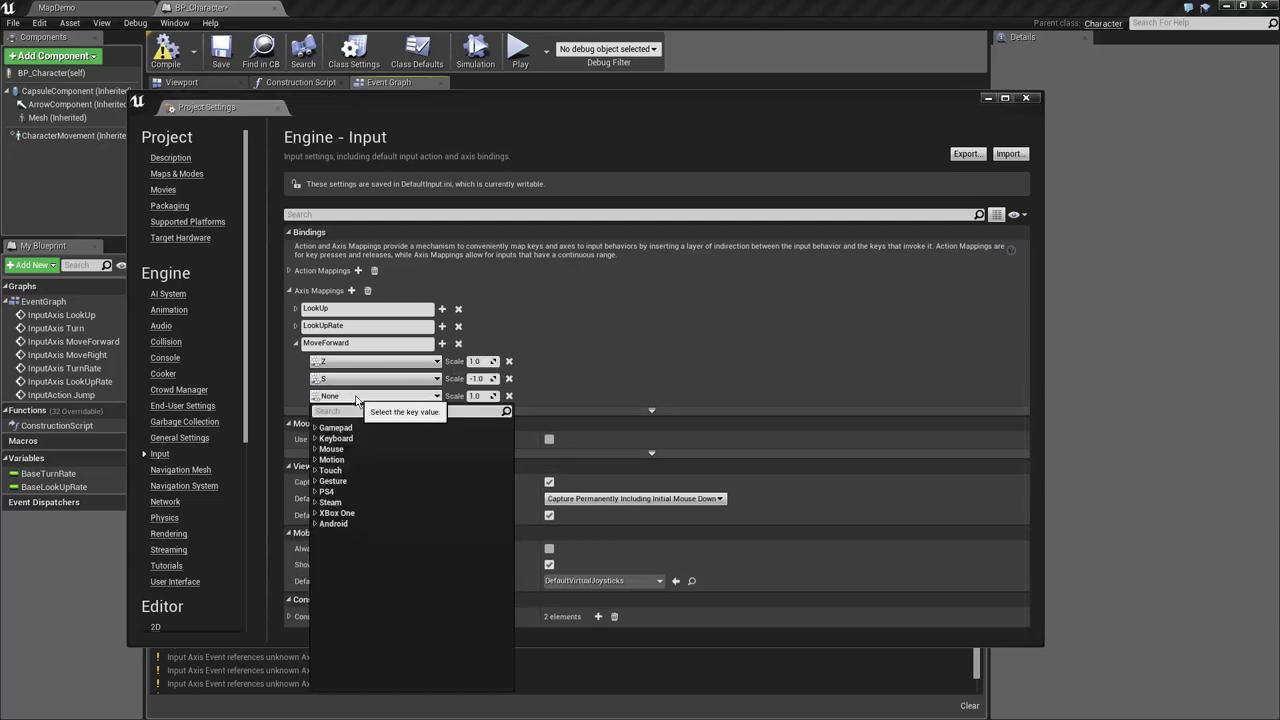
pyautogui.write('up')
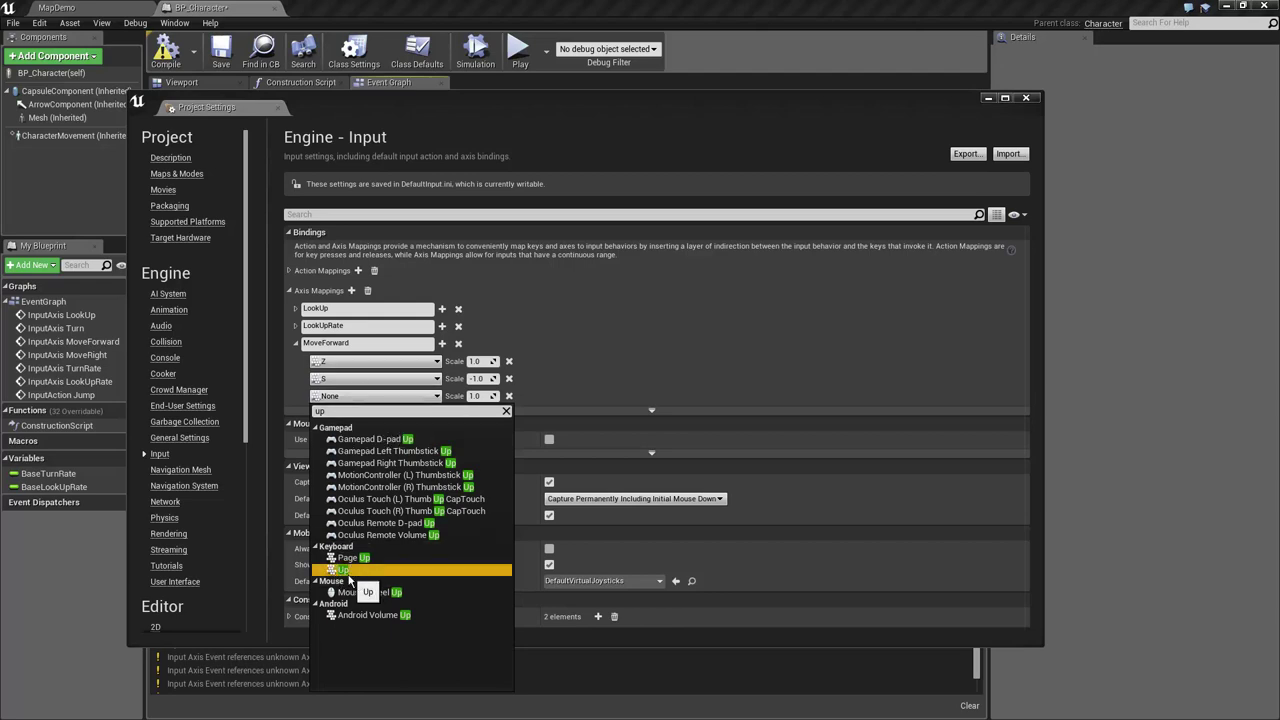
pyautogui.click(343, 569)
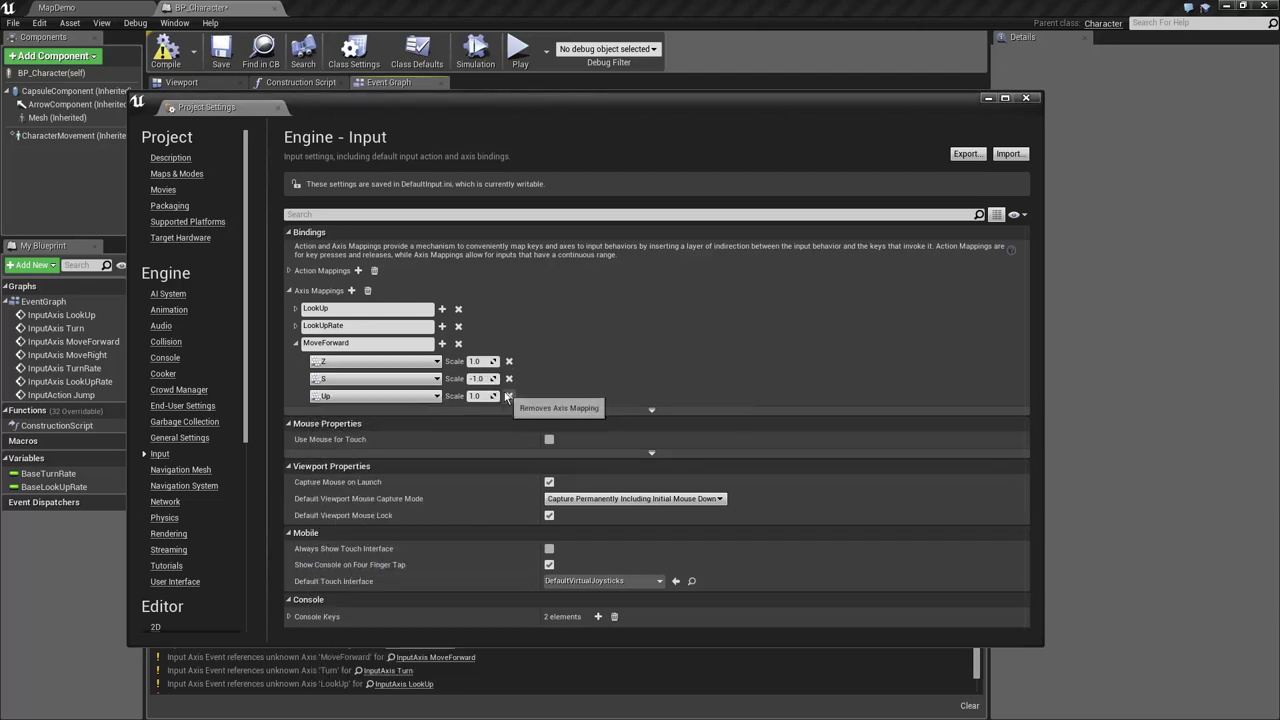
pyautogui.click(507, 396)
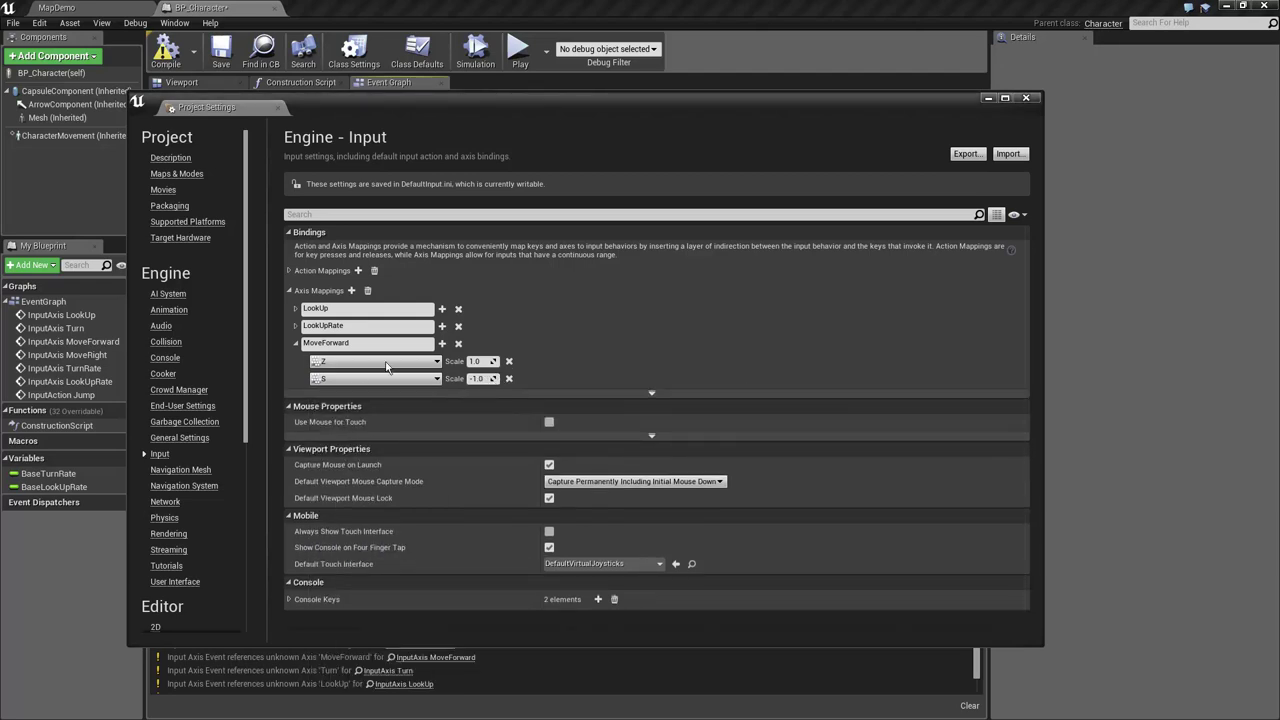
pyautogui.click(296, 345)
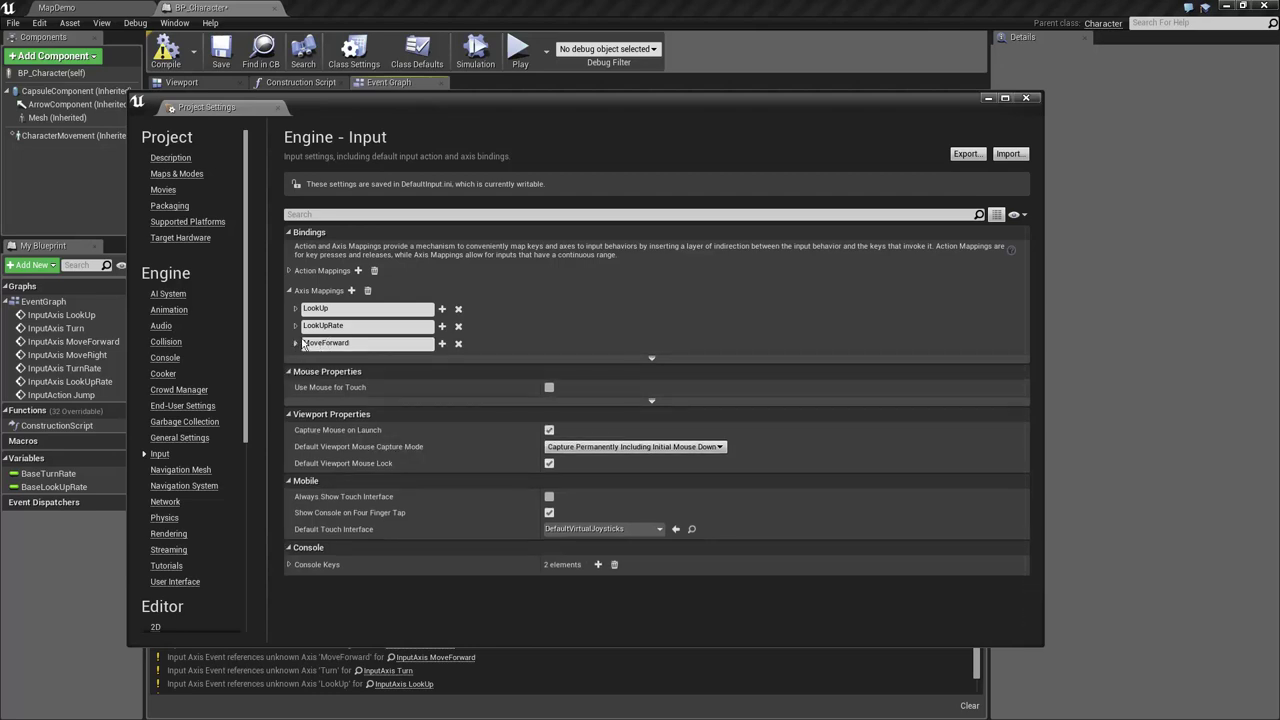
# Add a MoveRight axis mapping bound to the D key
pyautogui.click(351, 290)
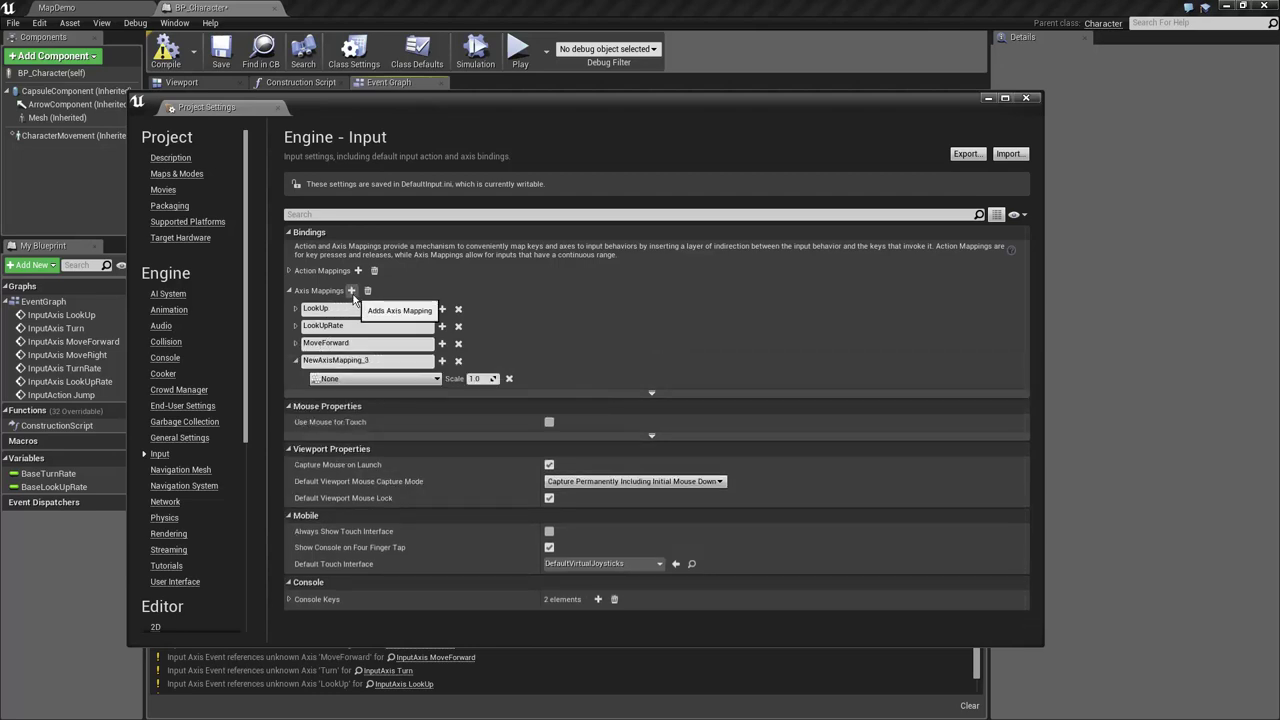
pyautogui.doubleClick(335, 360)
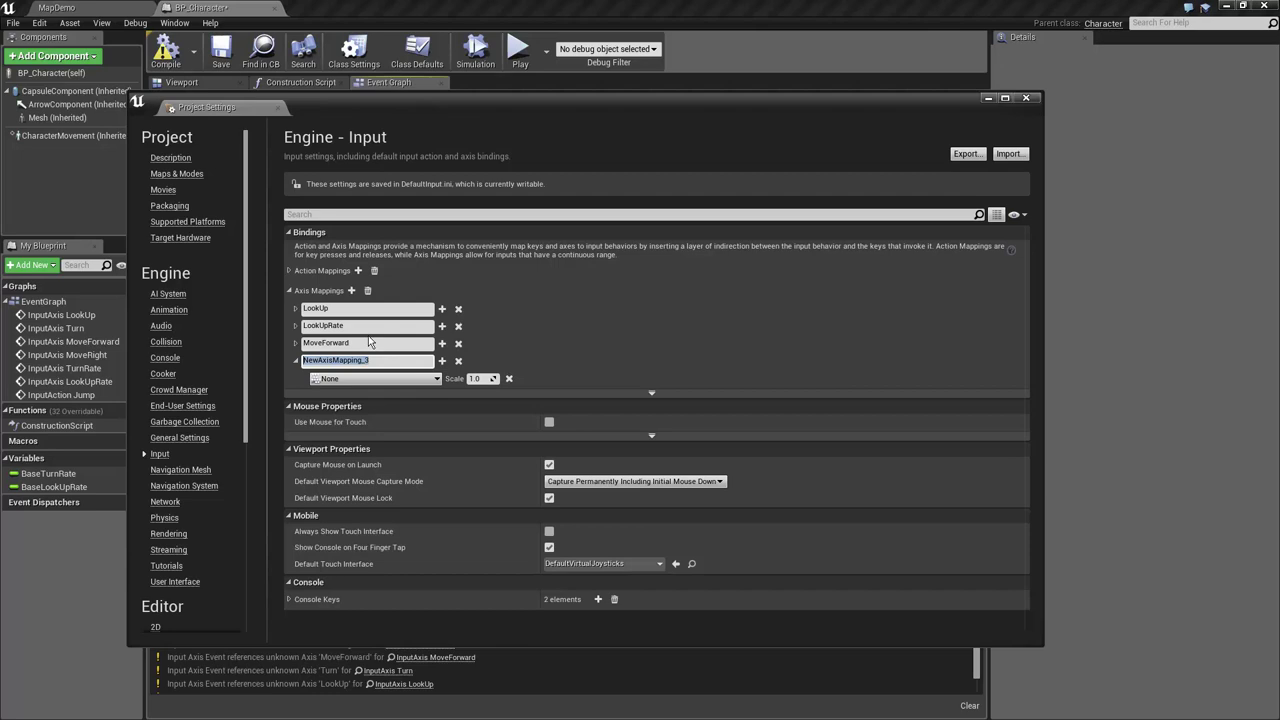
pyautogui.write('MoveRight')
pyautogui.press('Return')
pyautogui.click(380, 379)
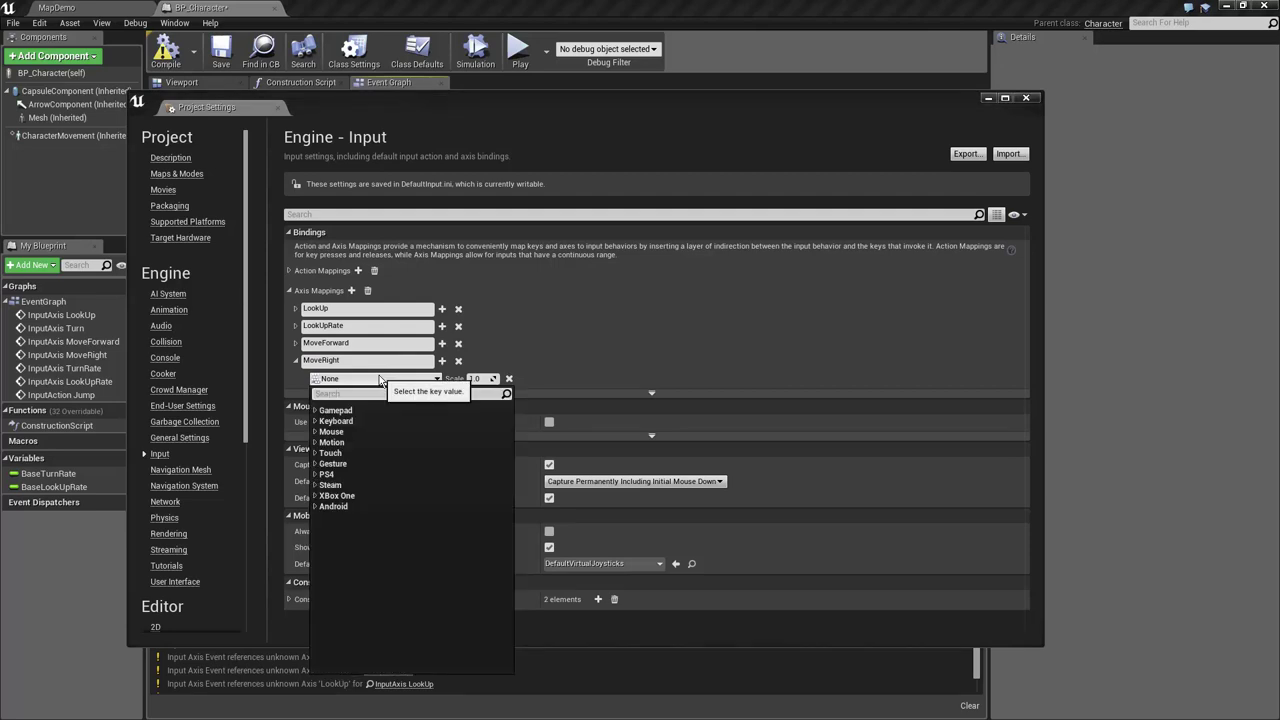
pyautogui.write('d')
pyautogui.scroll(-5, 350, 560)
pyautogui.scroll(-5, 345, 566)
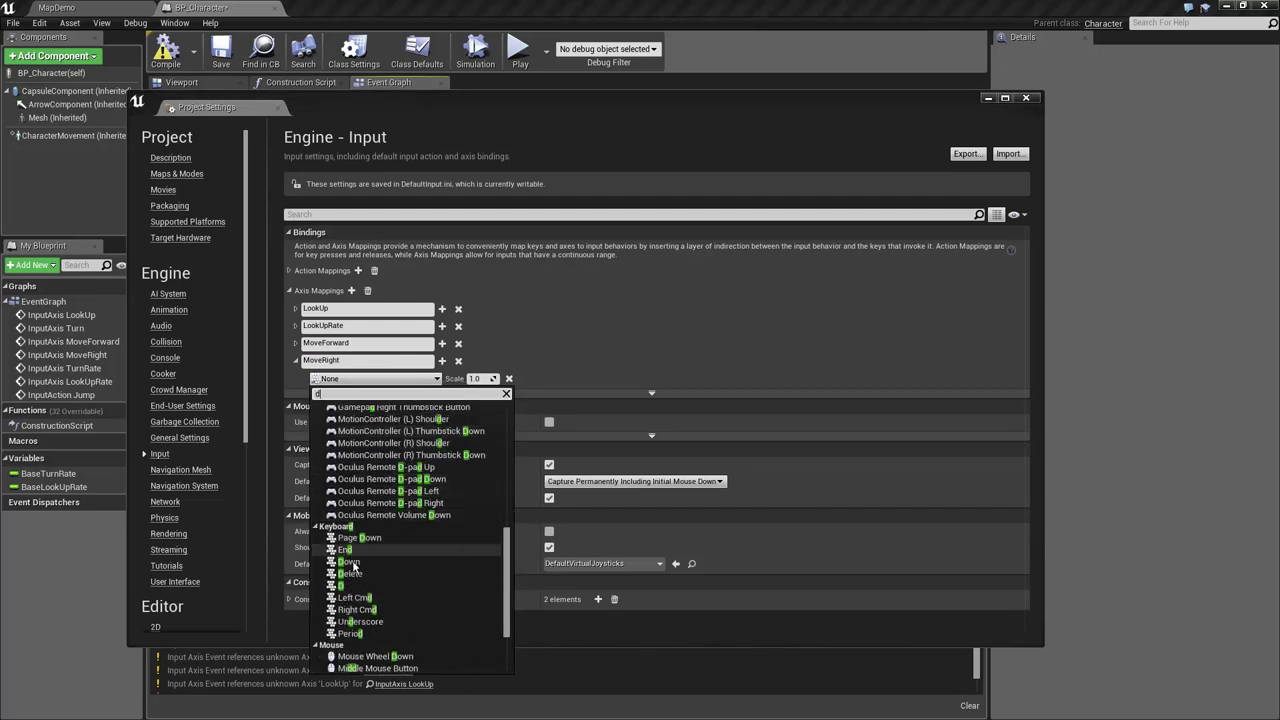
pyautogui.click(342, 585)
# Add a second MoveRight key row bound to Q with scale -1.0
pyautogui.click(444, 362)
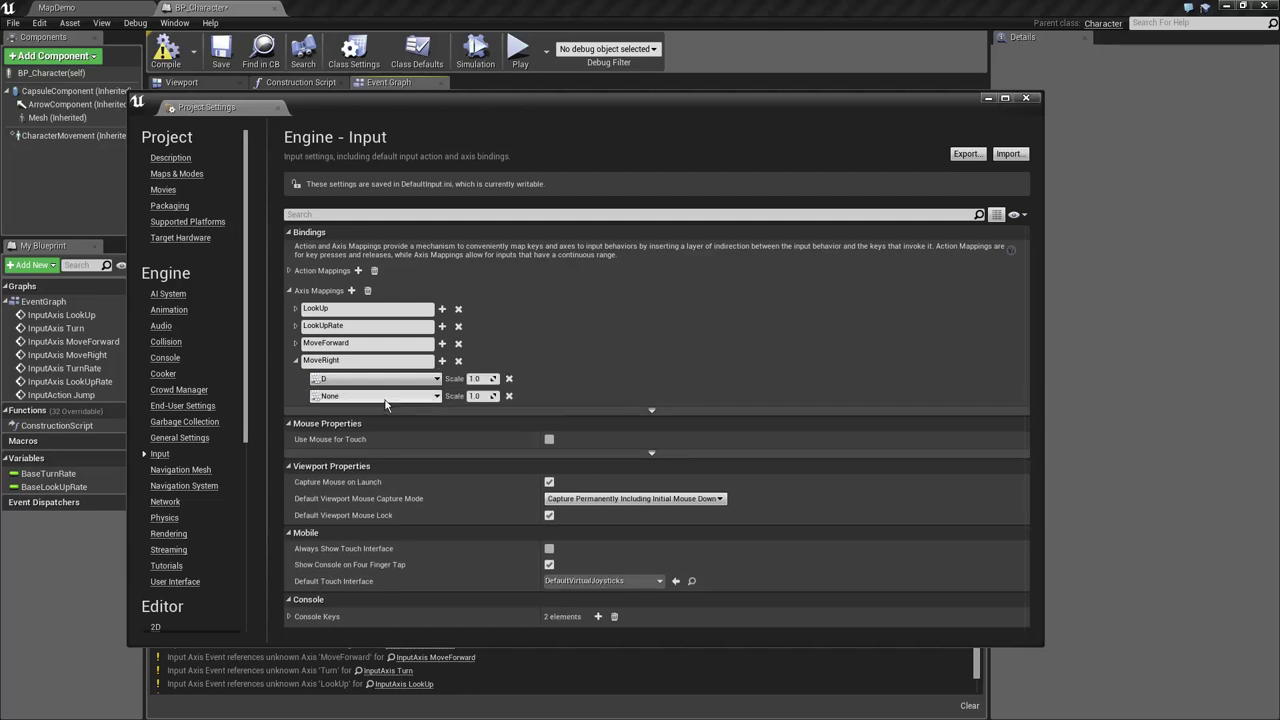
pyautogui.click(383, 399)
pyautogui.write('q')
pyautogui.click(378, 439)
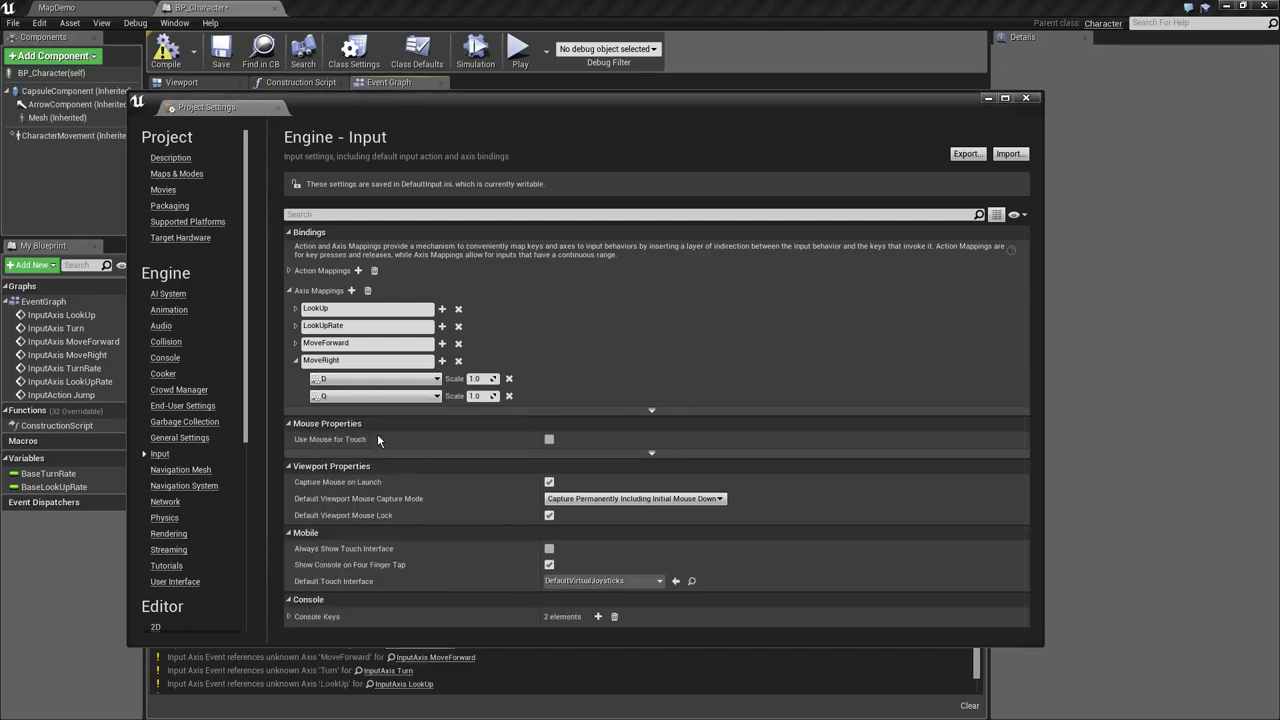
pyautogui.click(474, 397)
# Add a new axis mapping named Turn, bound to Mouse X at scale 1.0
pyautogui.click(296, 361)
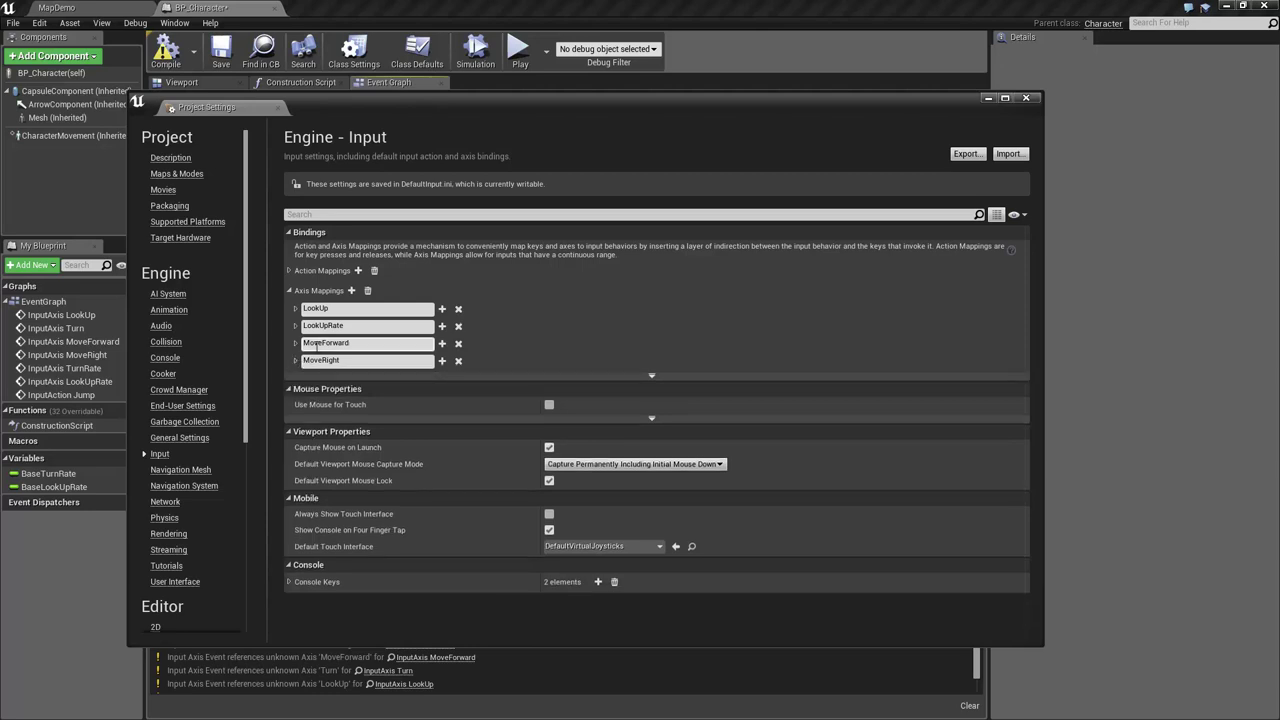
pyautogui.click(351, 290)
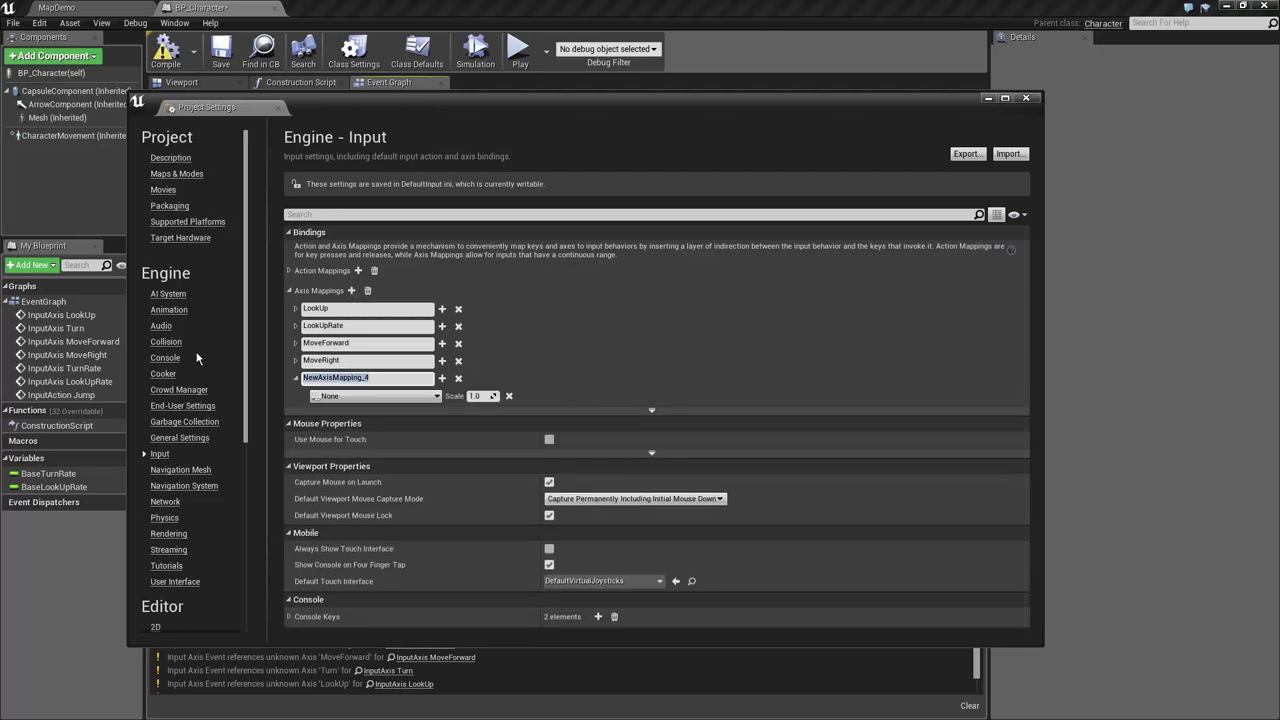
pyautogui.write('Turn')
pyautogui.press('Return')
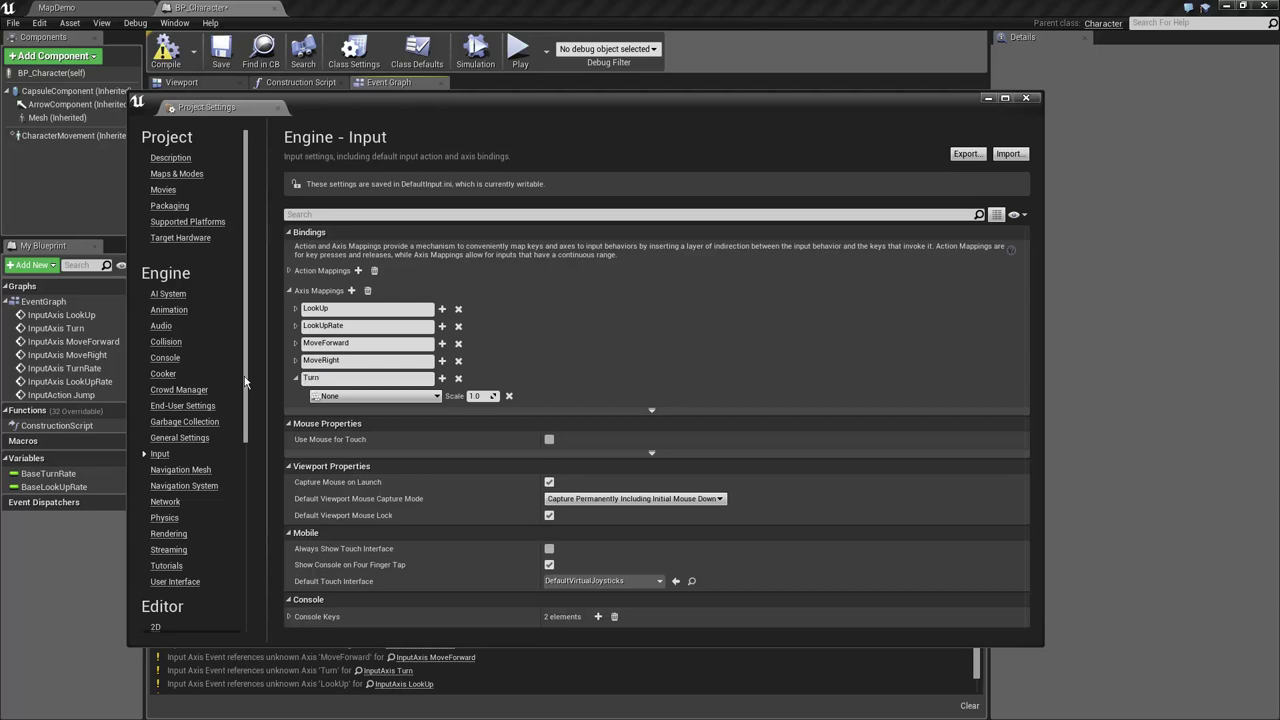
pyautogui.click(351, 396)
pyautogui.write('mous')
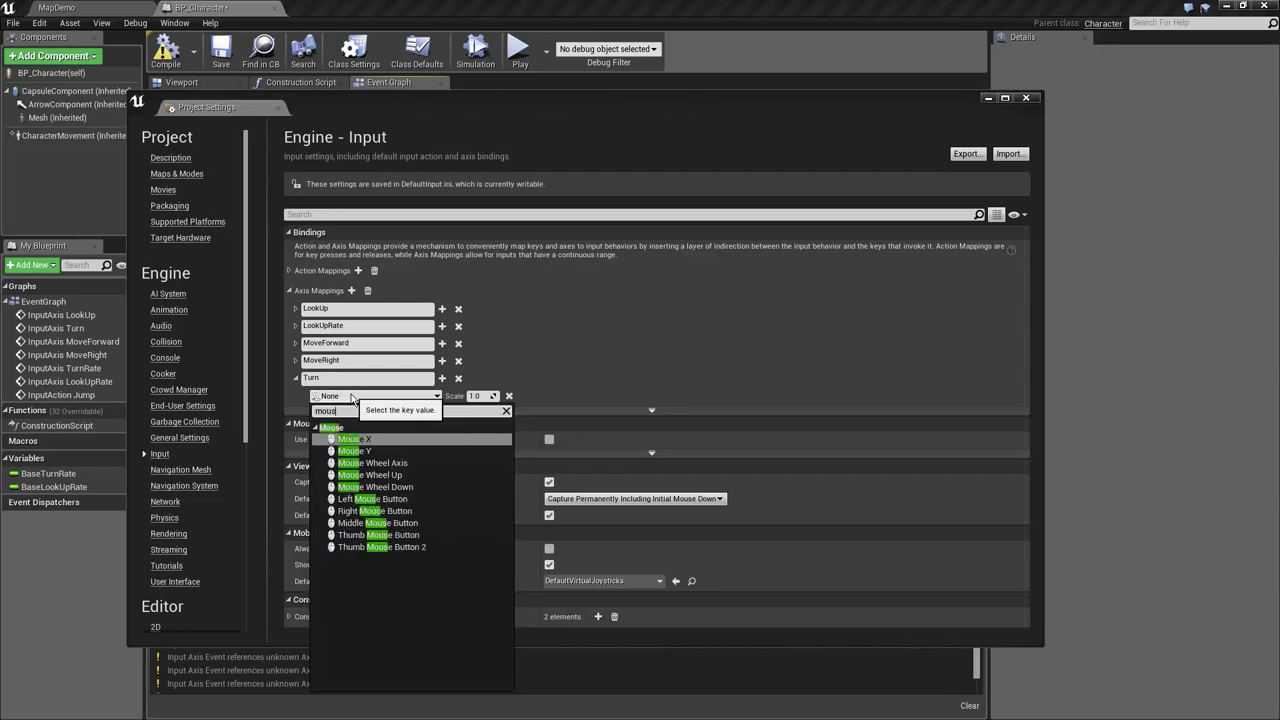
pyautogui.click(372, 440)
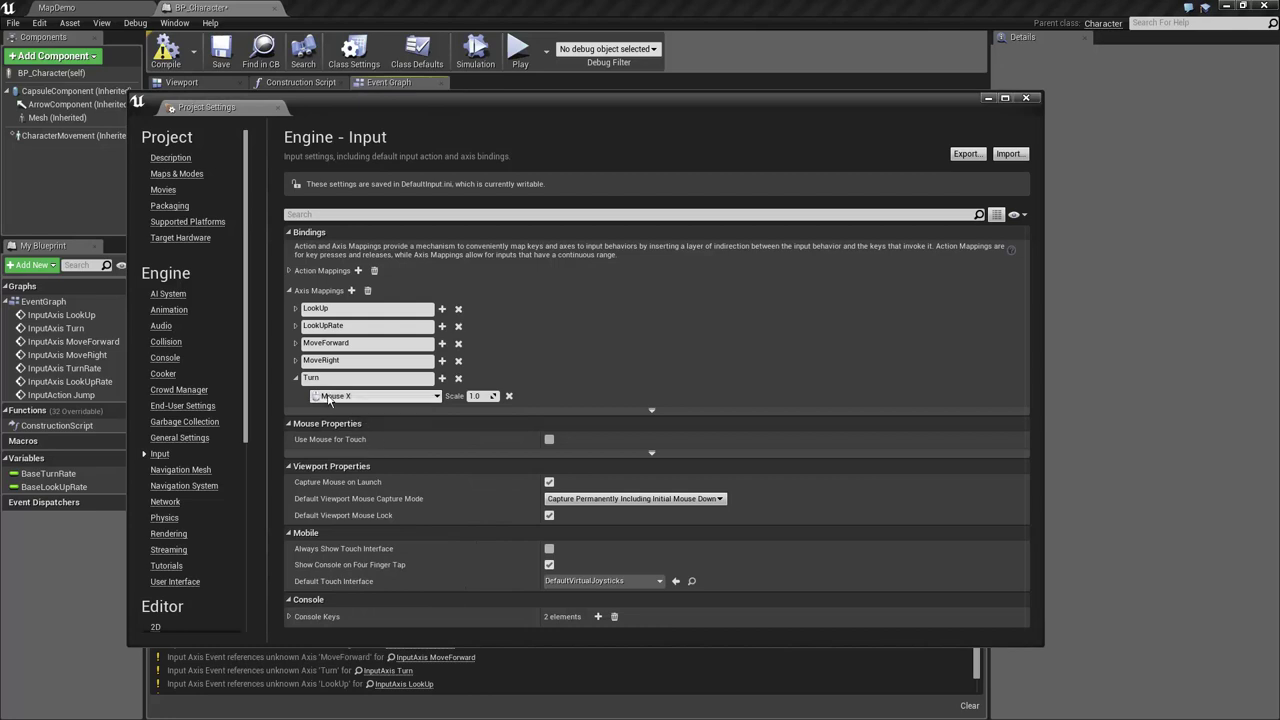
pyautogui.click(295, 378)
# Add a TurnRate axis mapping bound to the Left key
pyautogui.click(351, 290)
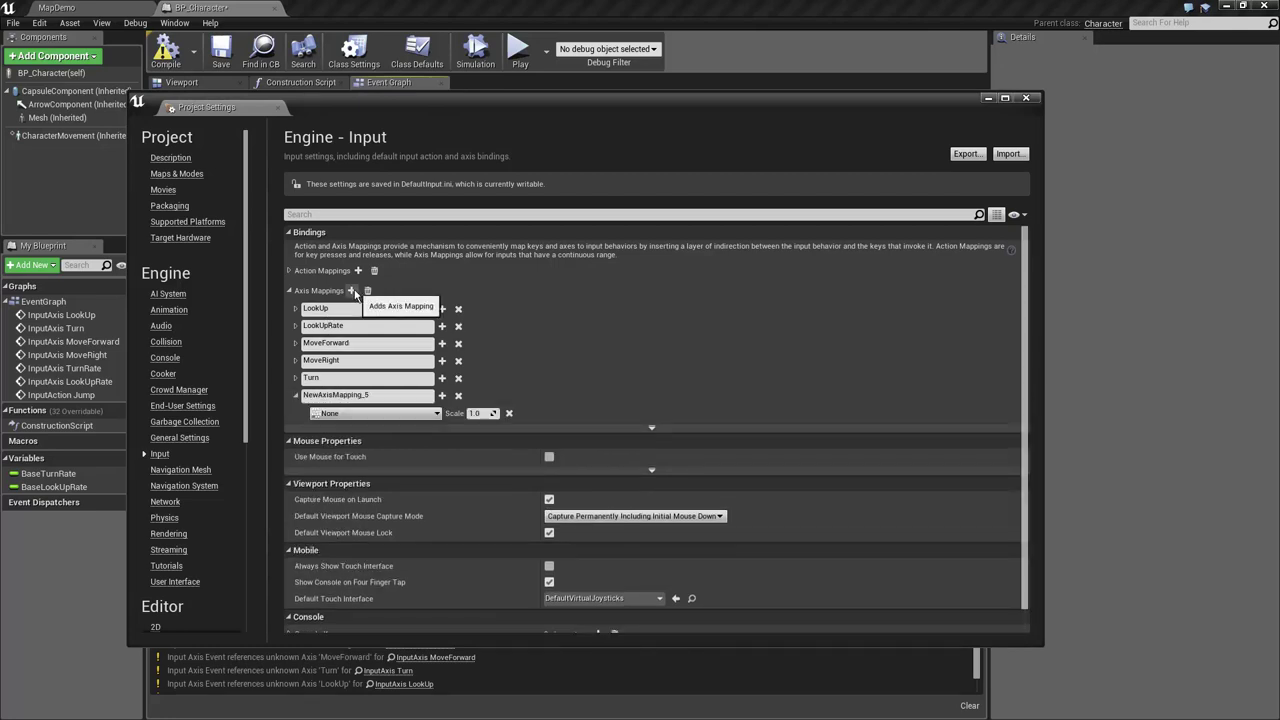
pyautogui.click(382, 397)
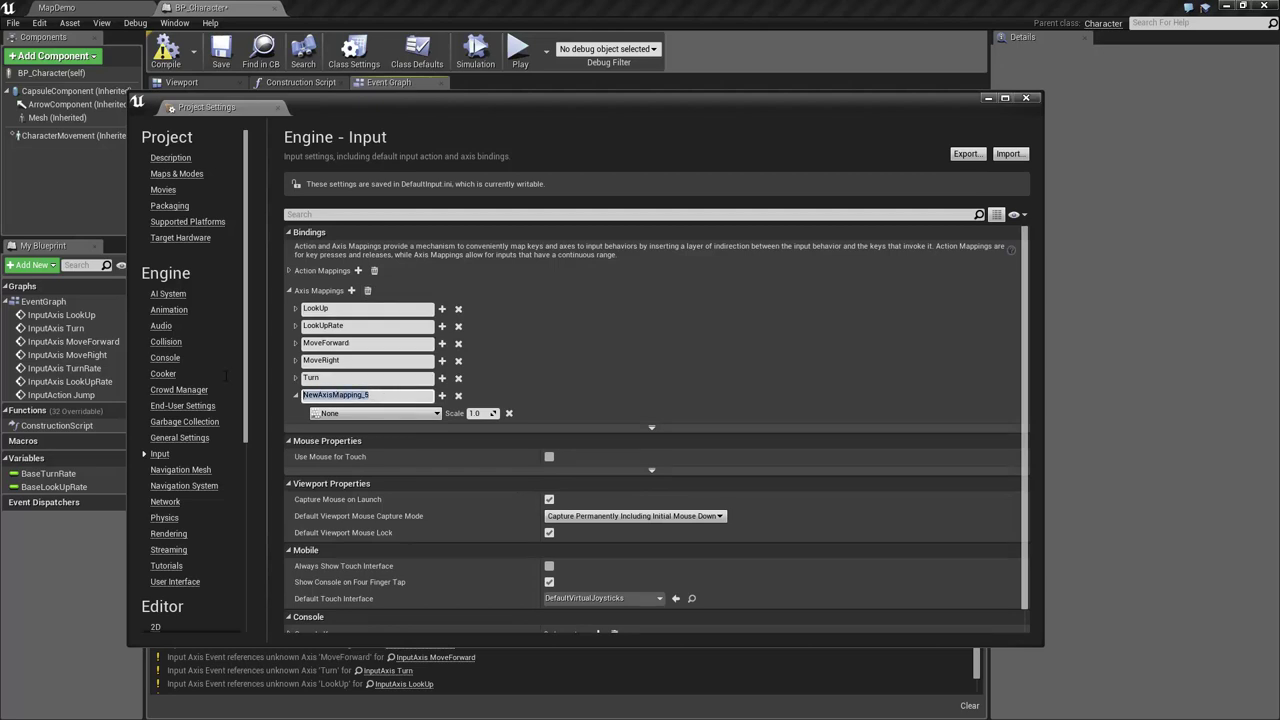
pyautogui.write('TurnRat')
pyautogui.write('e')
pyautogui.press('Return')
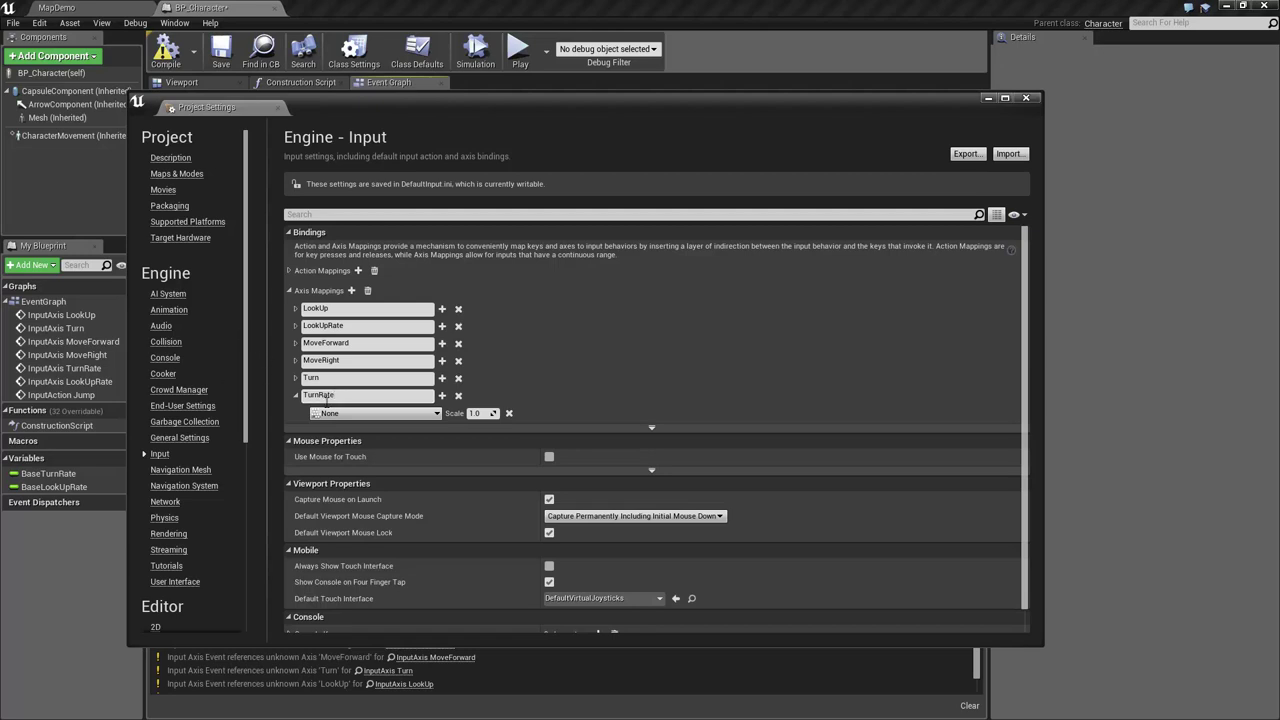
pyautogui.click(352, 414)
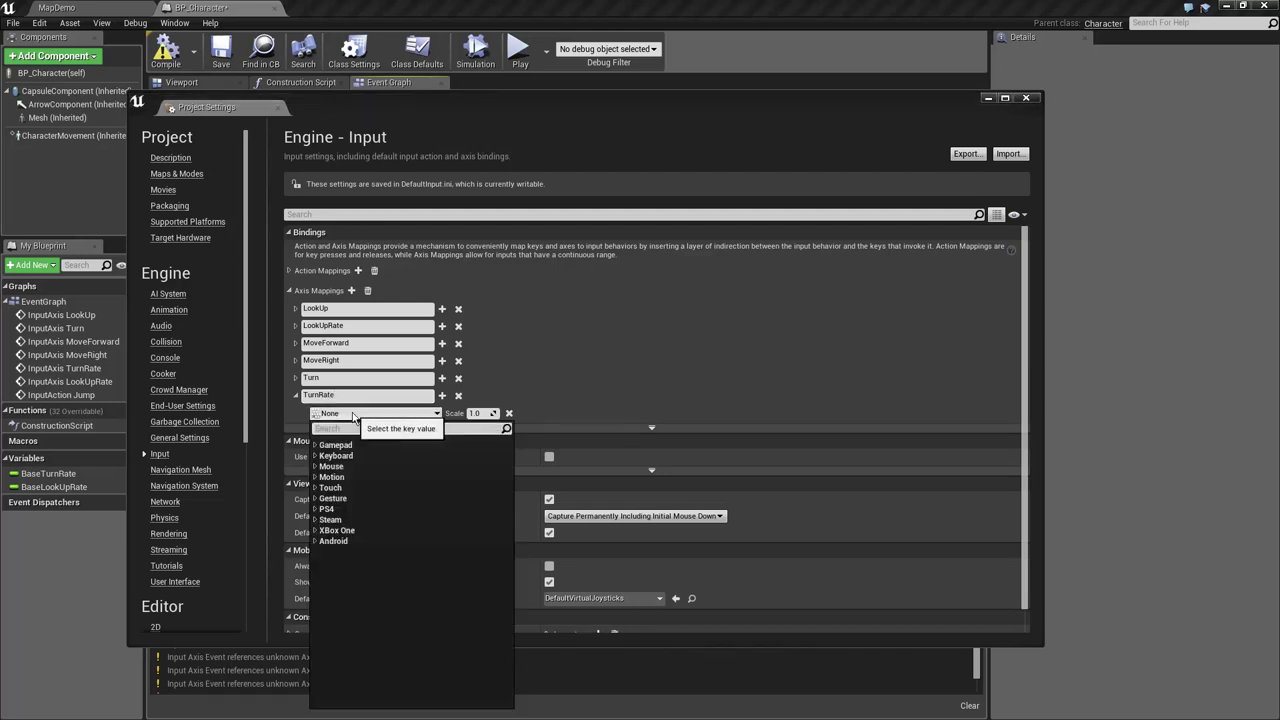
pyautogui.write('left')
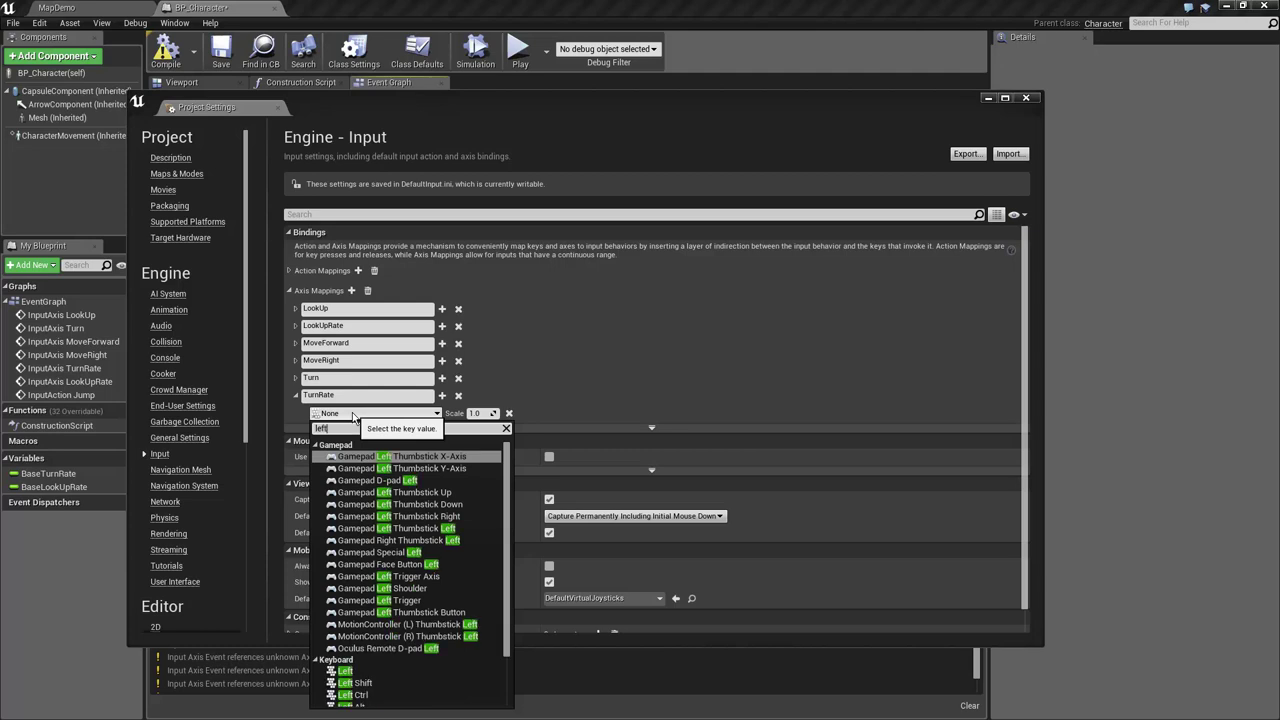
pyautogui.click(348, 670)
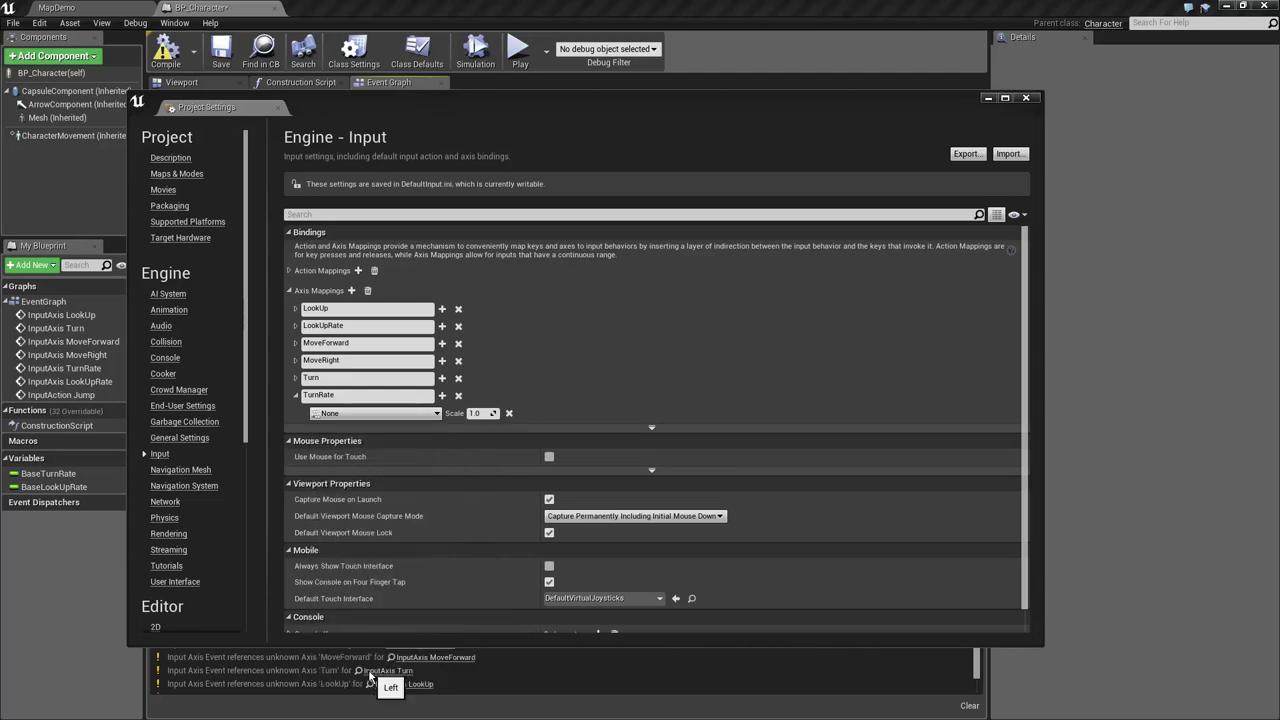
# Add a Right key row to TurnRate and set the Left row's scale to -1
pyautogui.click(442, 395)
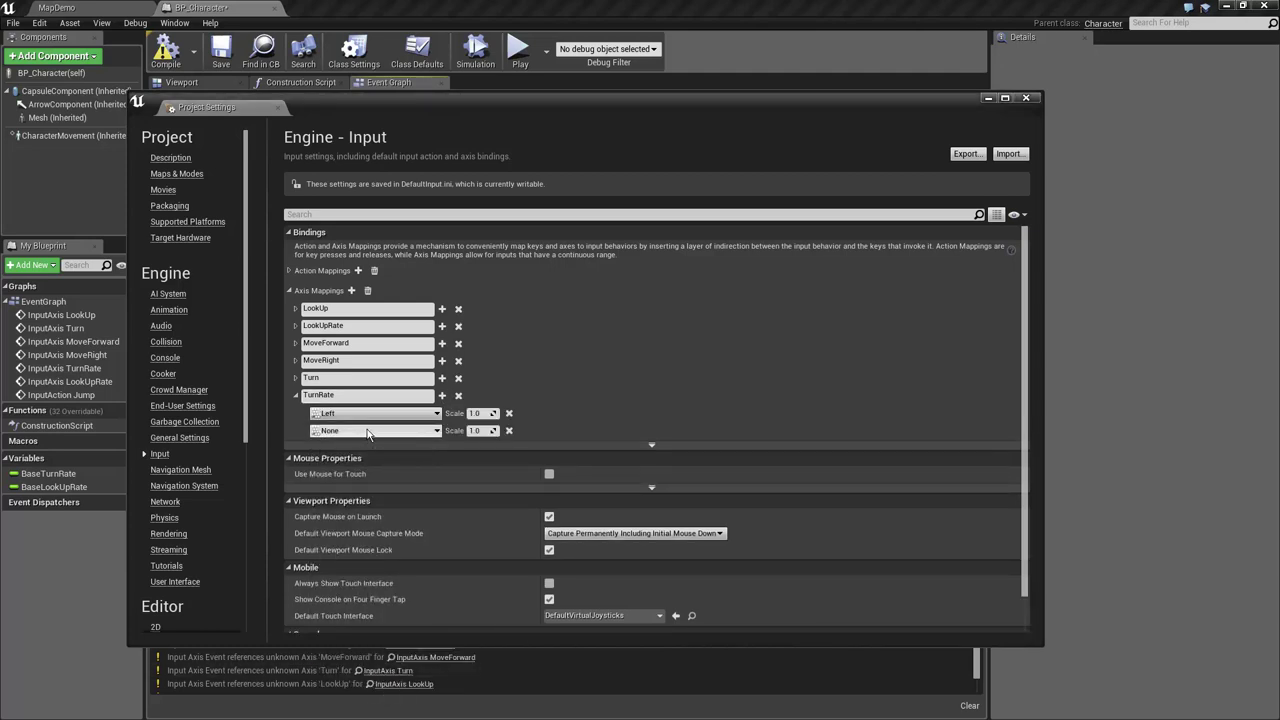
pyautogui.click(368, 431)
pyautogui.write('r')
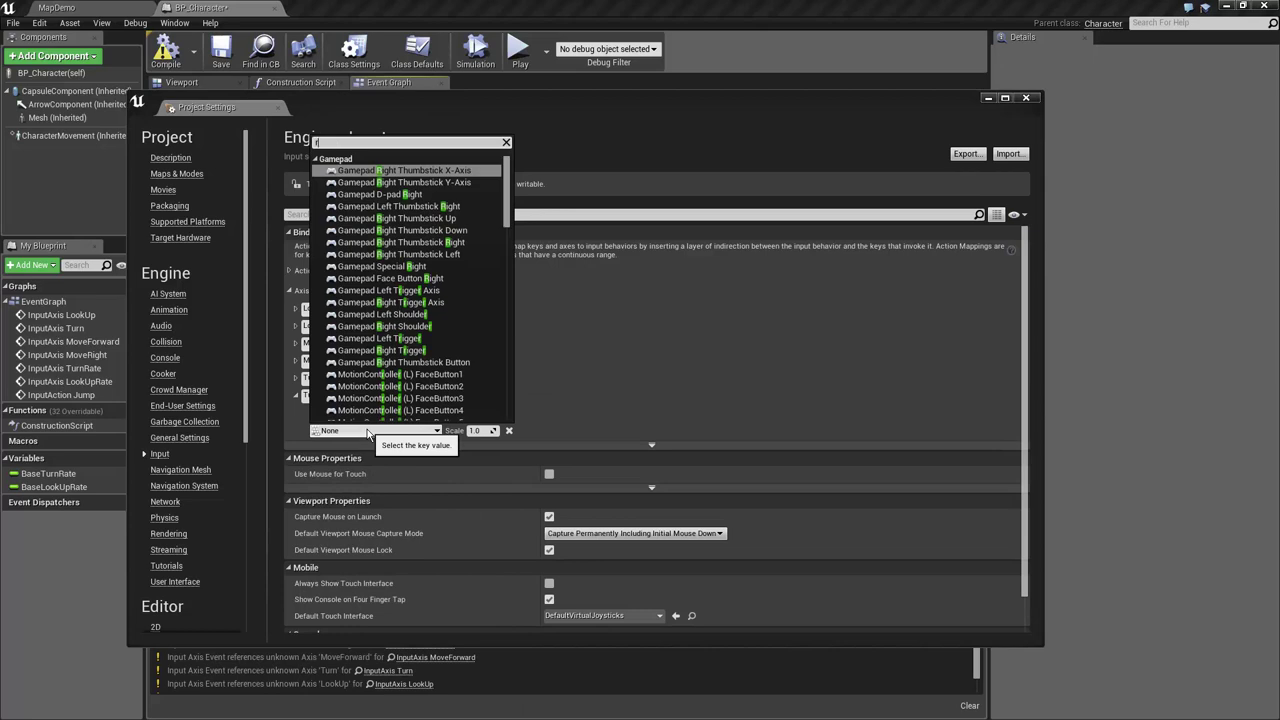
pyautogui.write('ight')
pyautogui.click(350, 390)
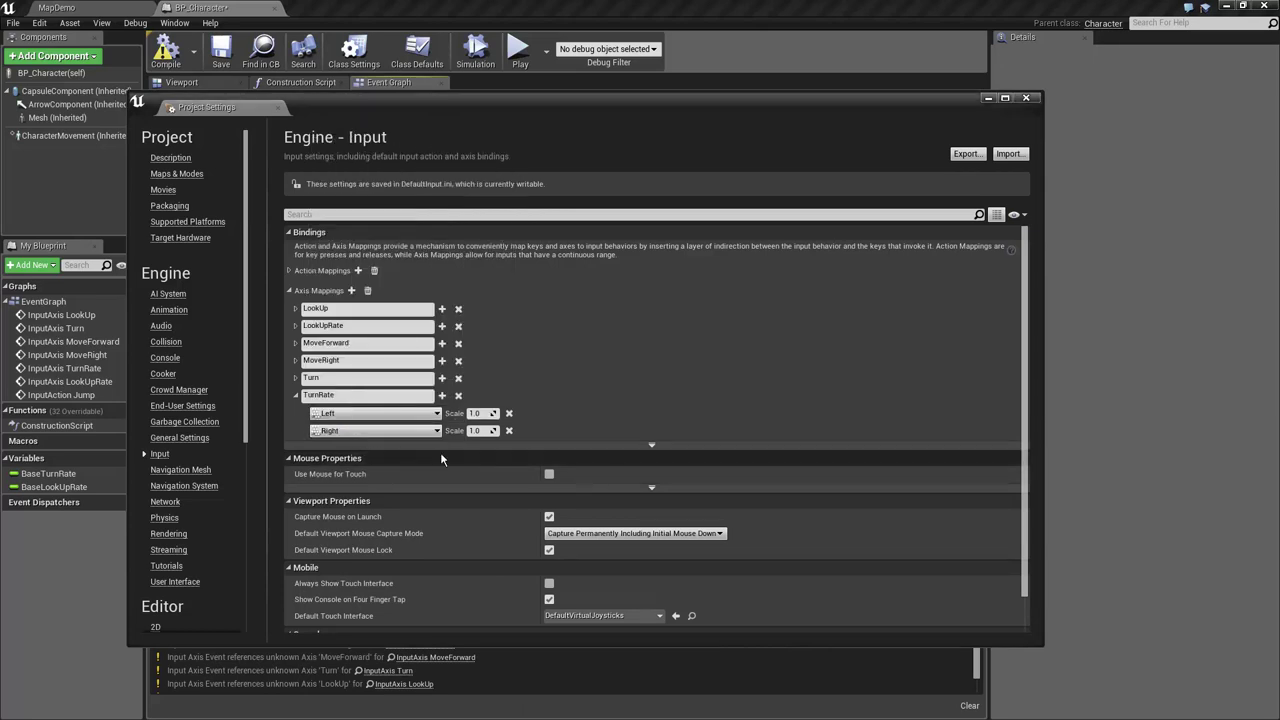
pyautogui.click(479, 413)
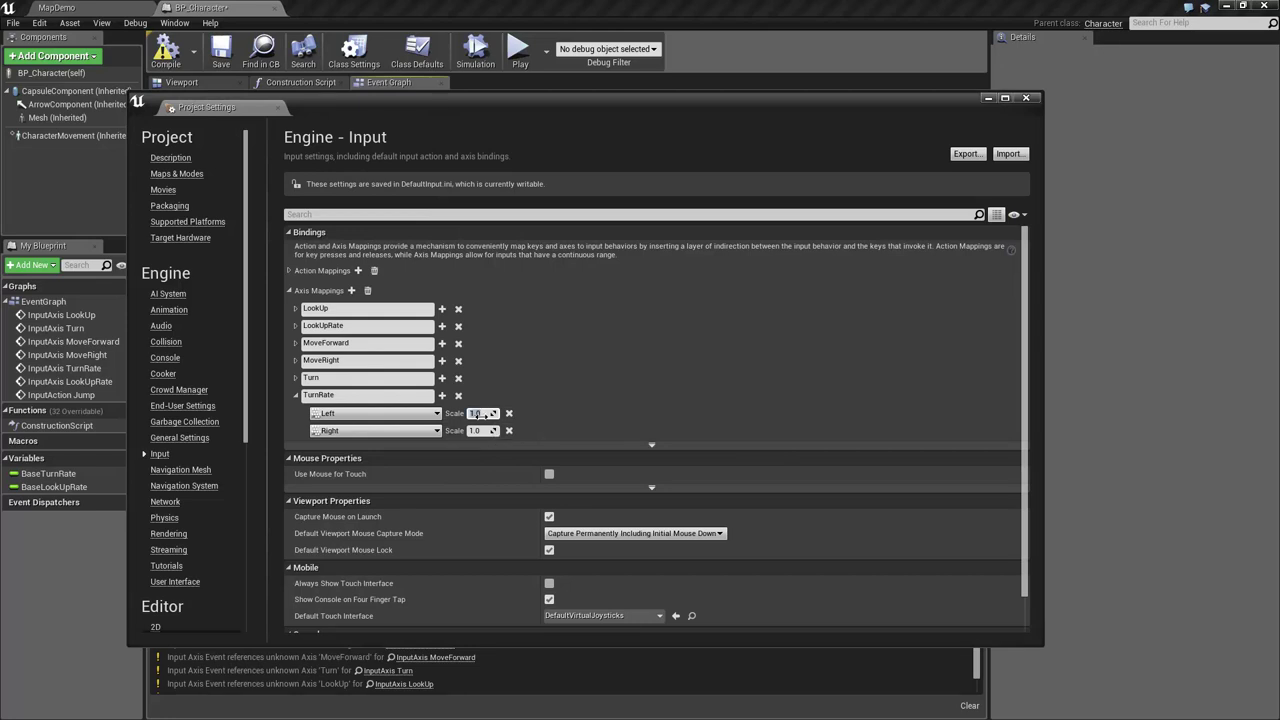
pyautogui.write('-')
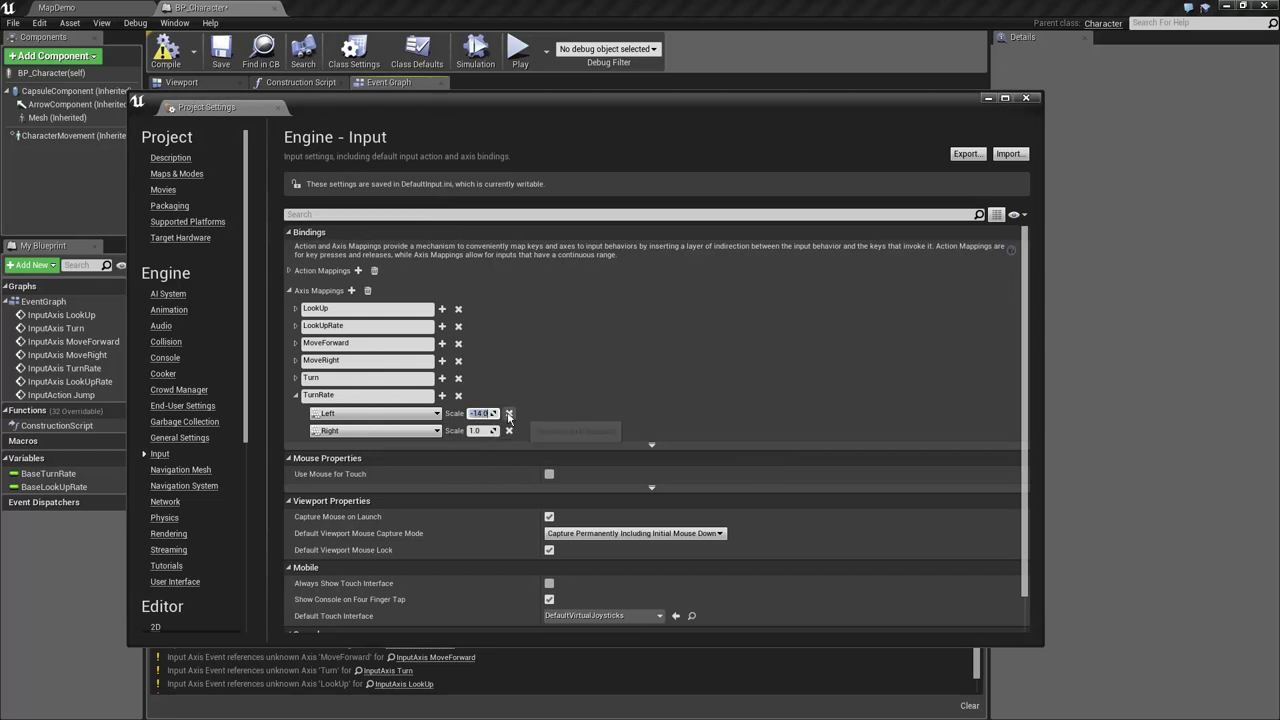
pyautogui.write('1')
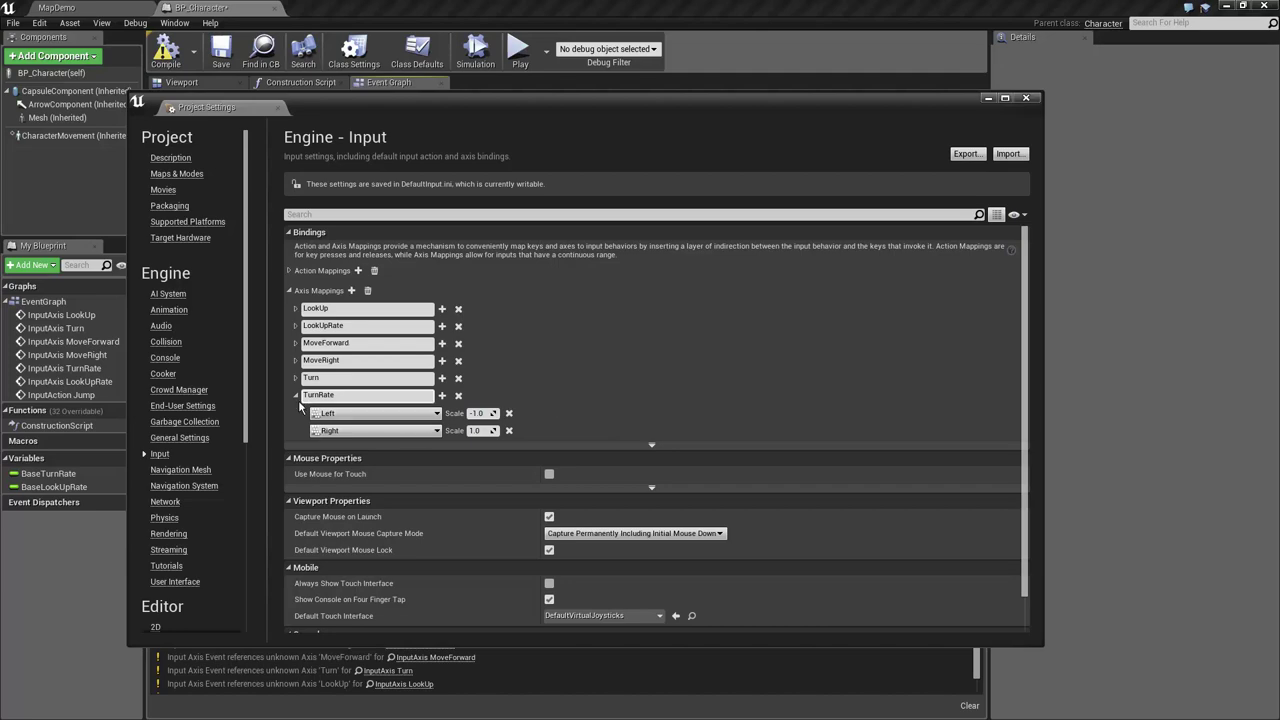
pyautogui.click(296, 395)
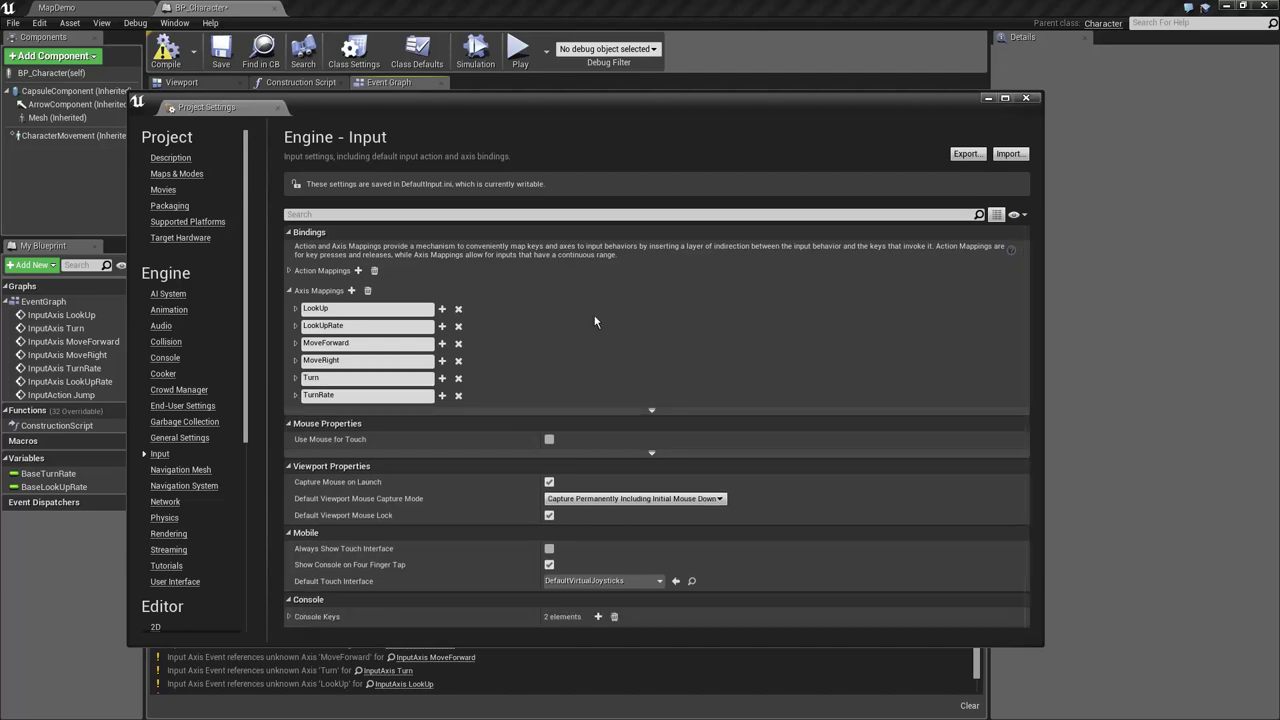
# Close Project Settings, compile BP_Character, and select its inherited Mesh in the Viewport
pyautogui.click(1025, 97)
pyautogui.click(166, 50)
pyautogui.scroll(-4, 250, 196)
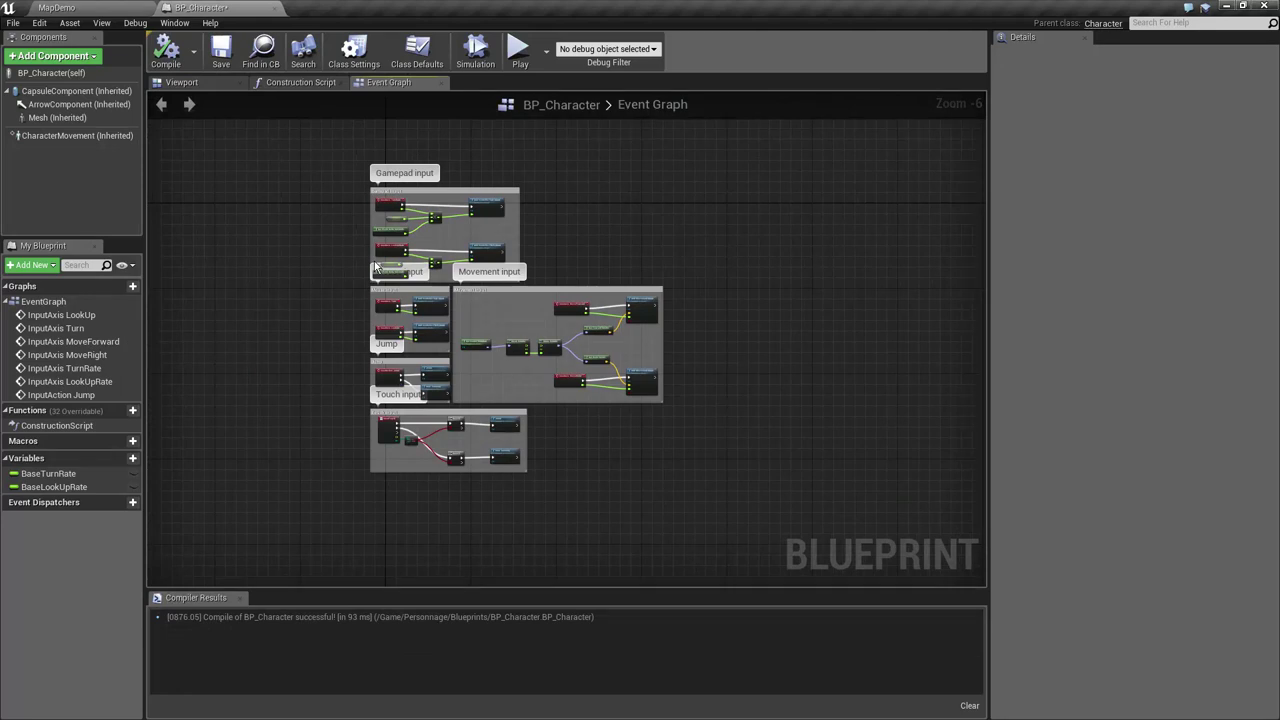
pyautogui.moveTo(302, 248); pyautogui.dragTo(325, 272, button='right')
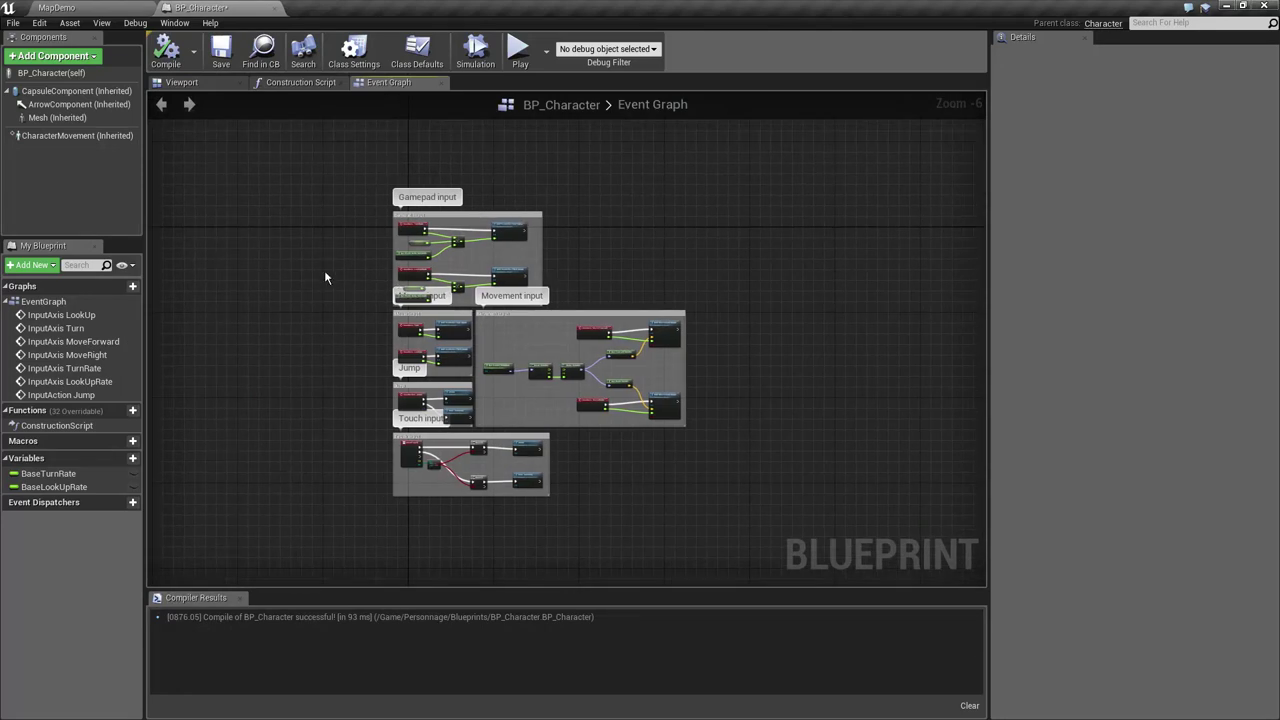
pyautogui.click(182, 82)
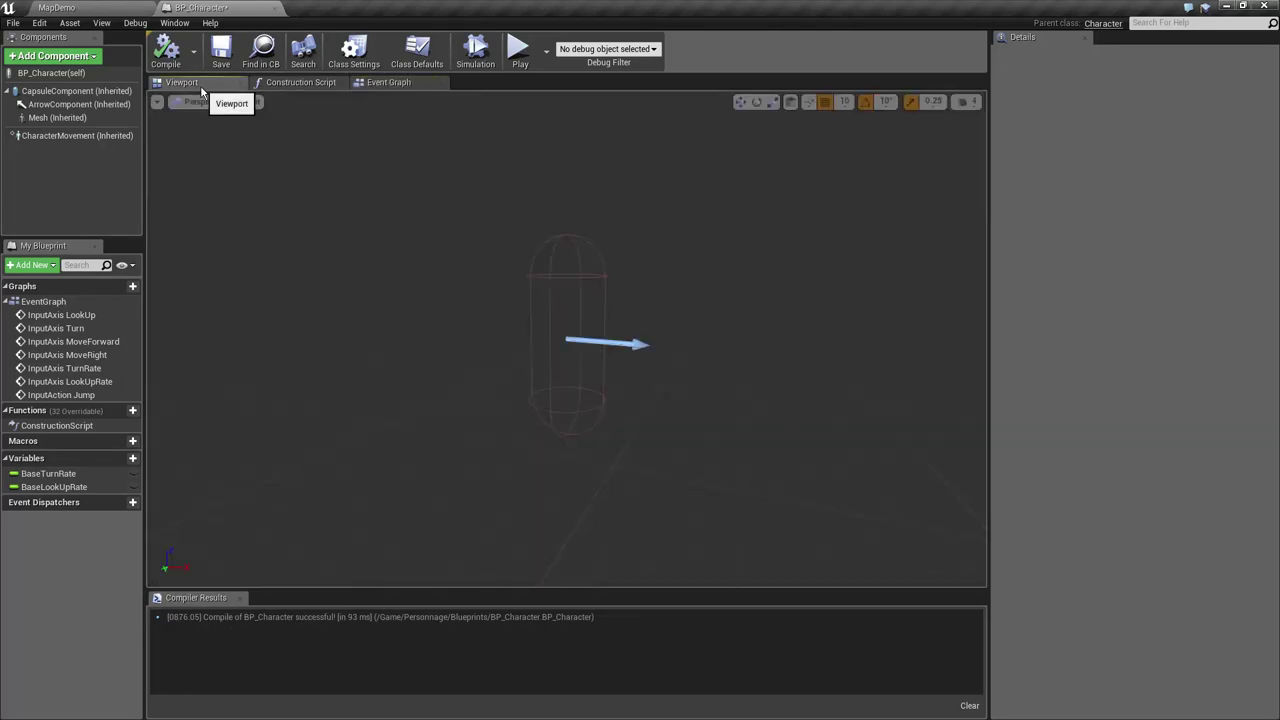
pyautogui.click(58, 117)
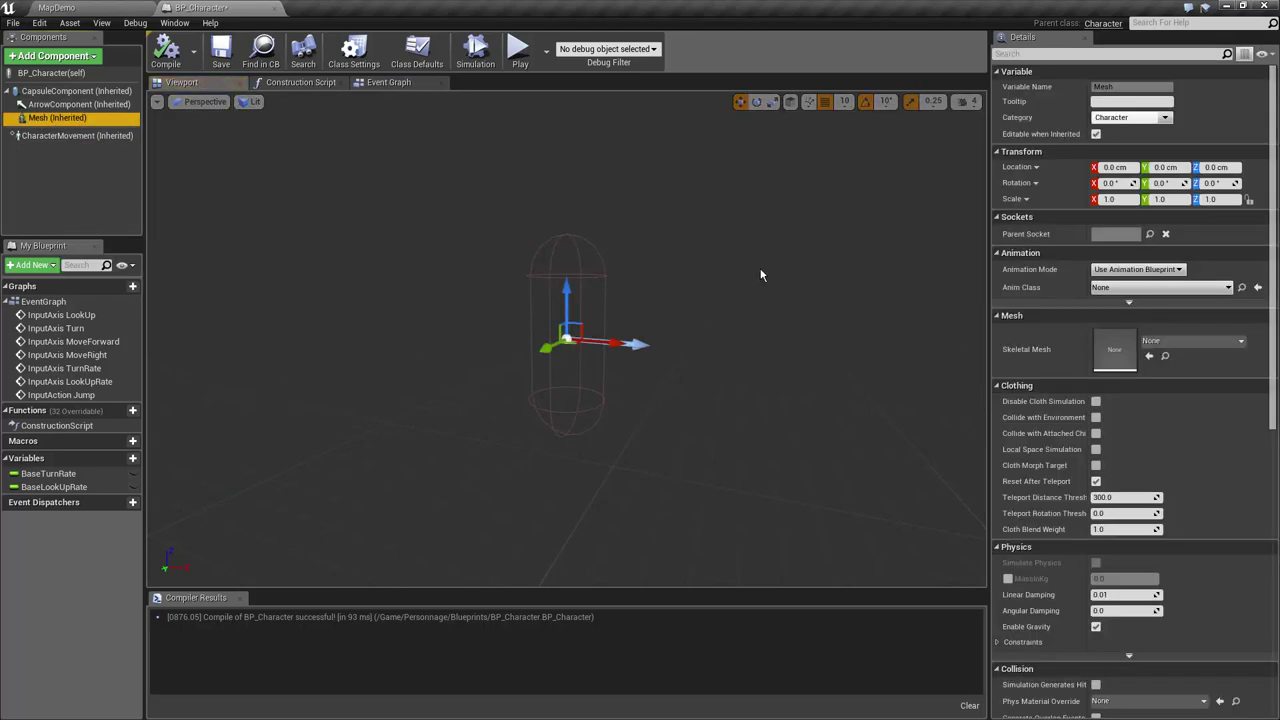
# Assign the TutoCharacter skeletal mesh to the character's Mesh component
pyautogui.click(50, 73)
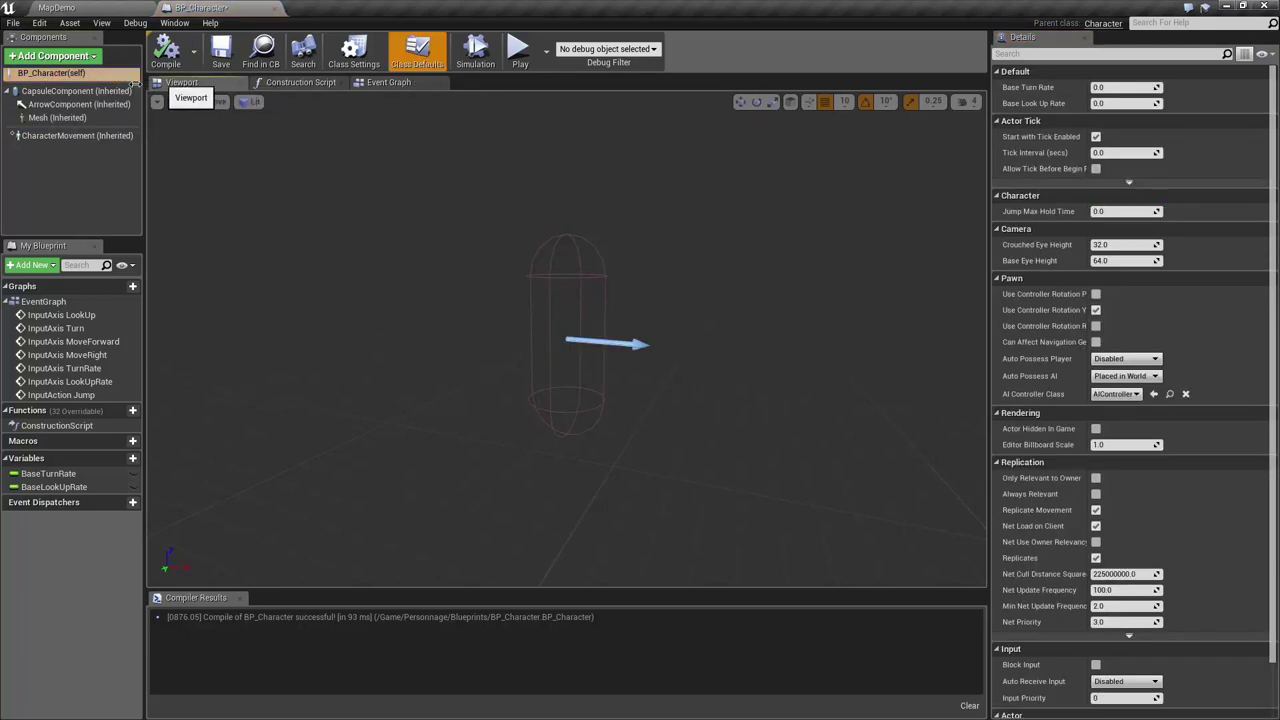
pyautogui.click(55, 117)
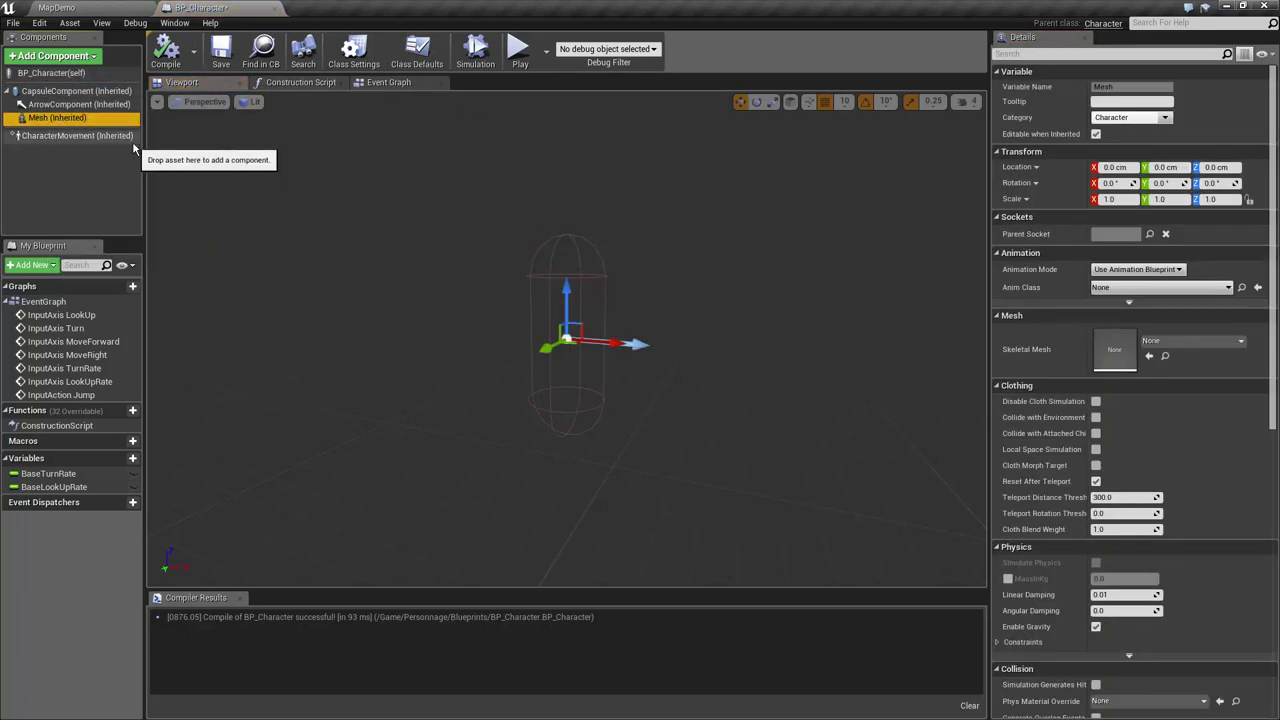
pyautogui.click(1203, 343)
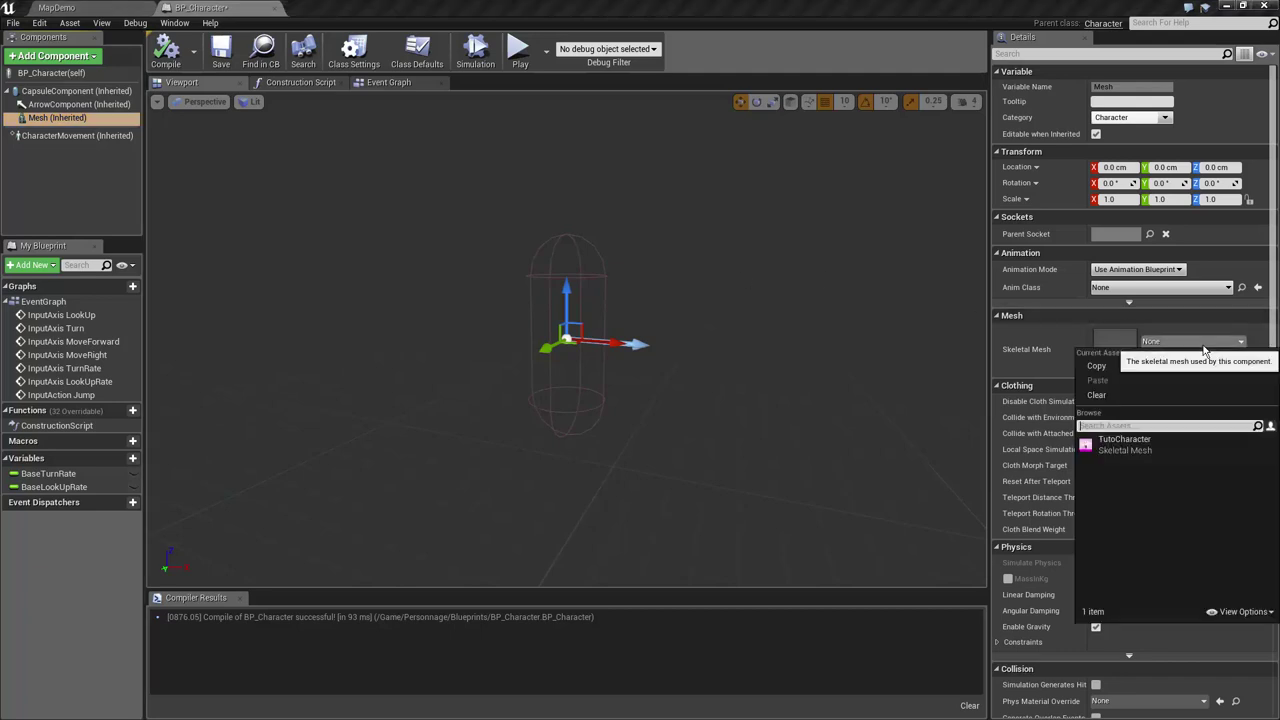
pyautogui.click(1128, 442)
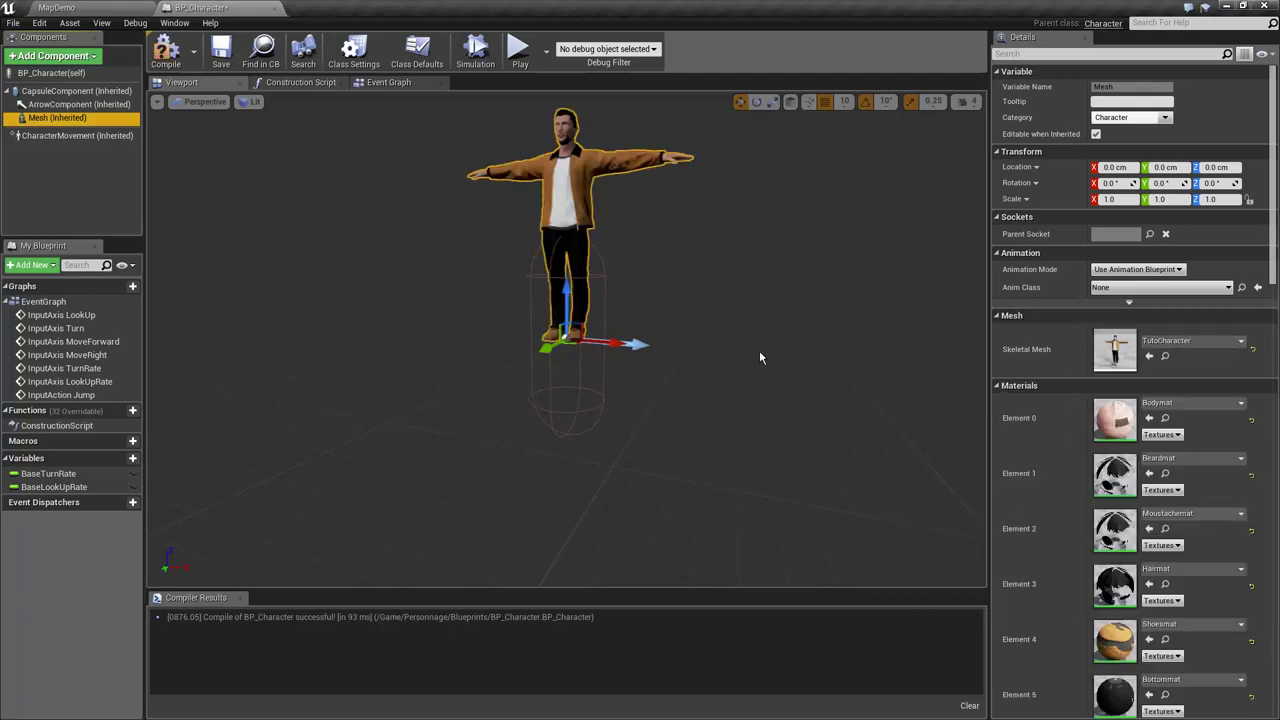
# Rotate the mesh -90° around Z and lower it roughly into the capsule
pyautogui.press('e')
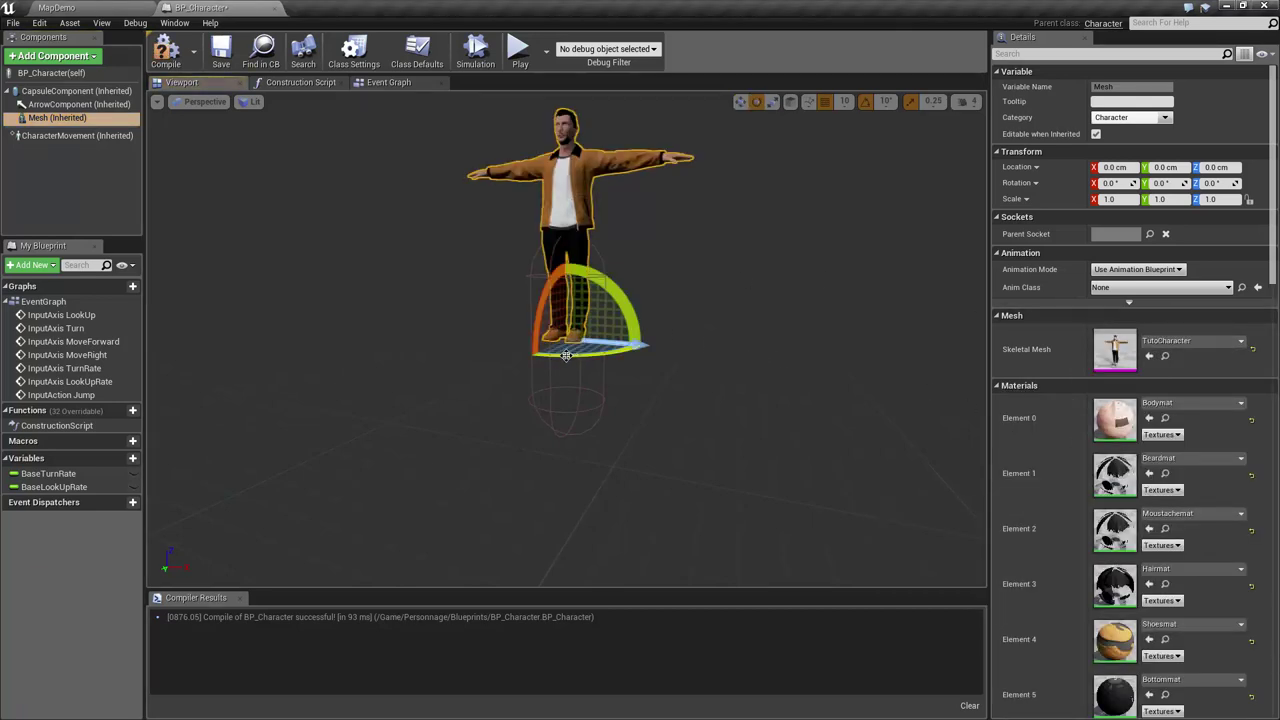
pyautogui.moveTo(580, 352)
pyautogui.mouseDown()
pyautogui.moveTo(645, 343)
pyautogui.moveTo(628, 350)
pyautogui.mouseUp()
pyautogui.press('w')
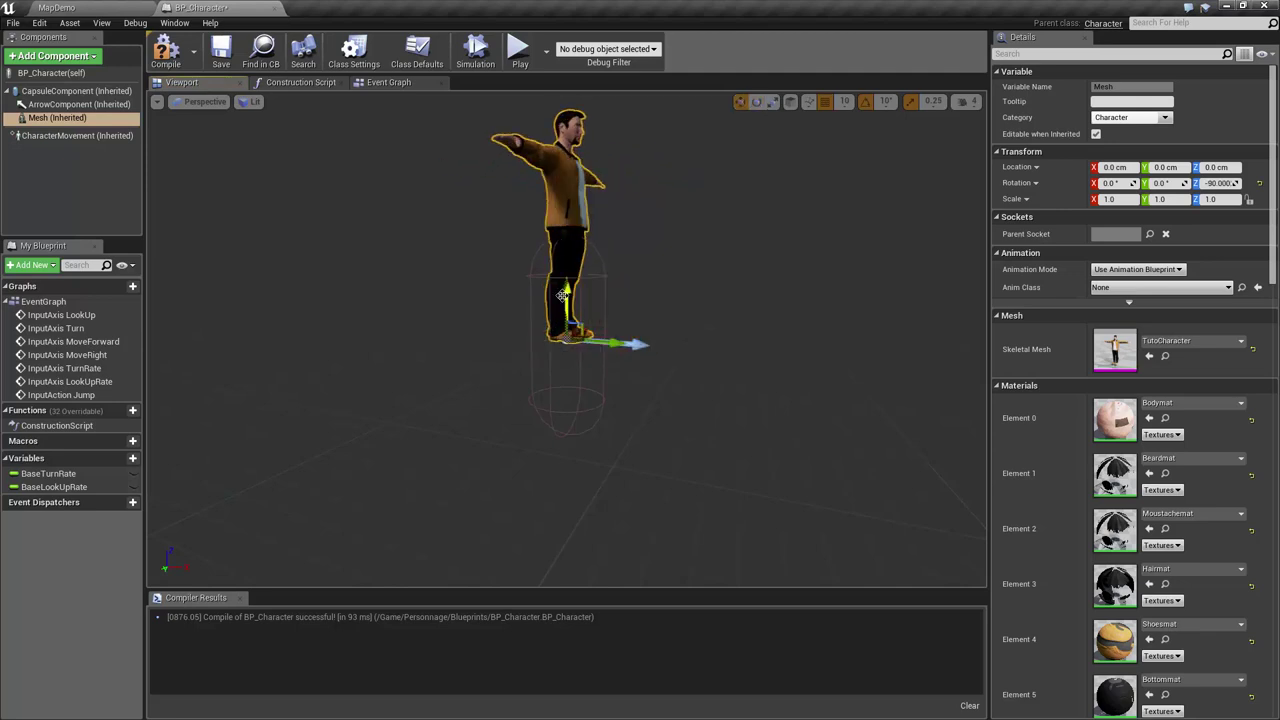
pyautogui.moveTo(568, 305); pyautogui.dragTo(572, 397)
pyautogui.scroll(5, 567, 350)
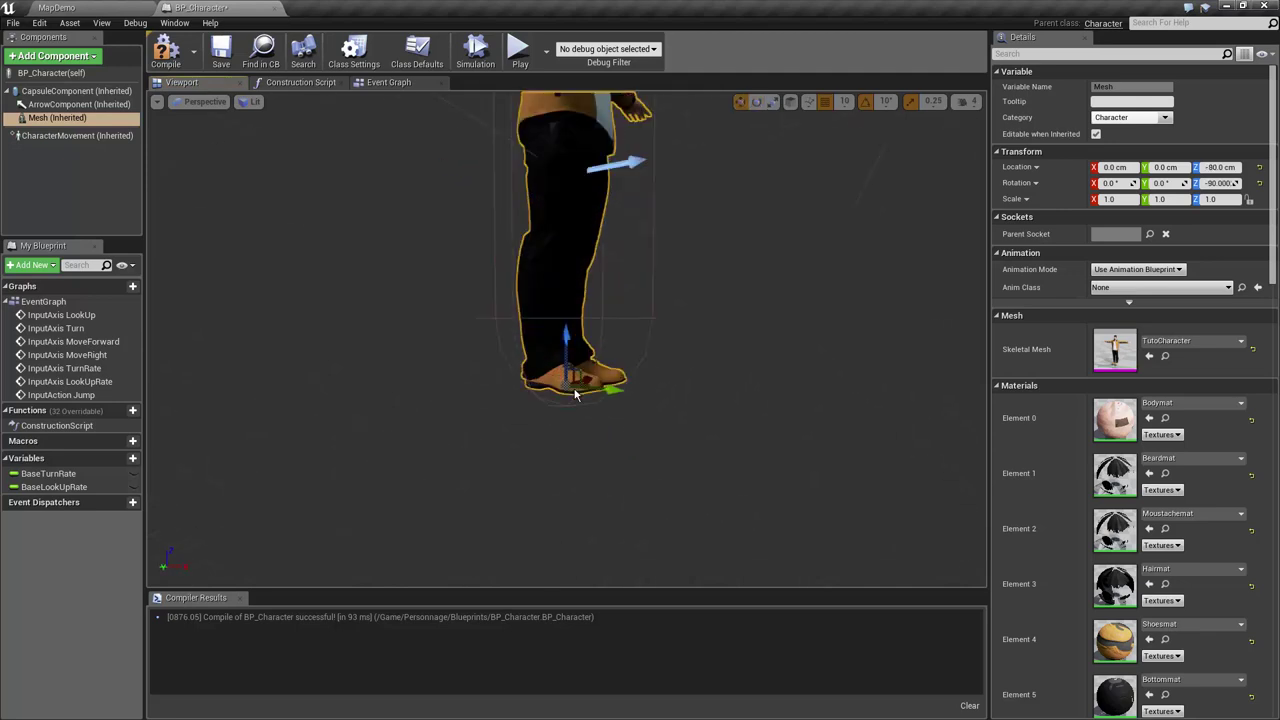
pyautogui.moveTo(567, 350); pyautogui.dragTo(568, 362)
pyautogui.press('f')
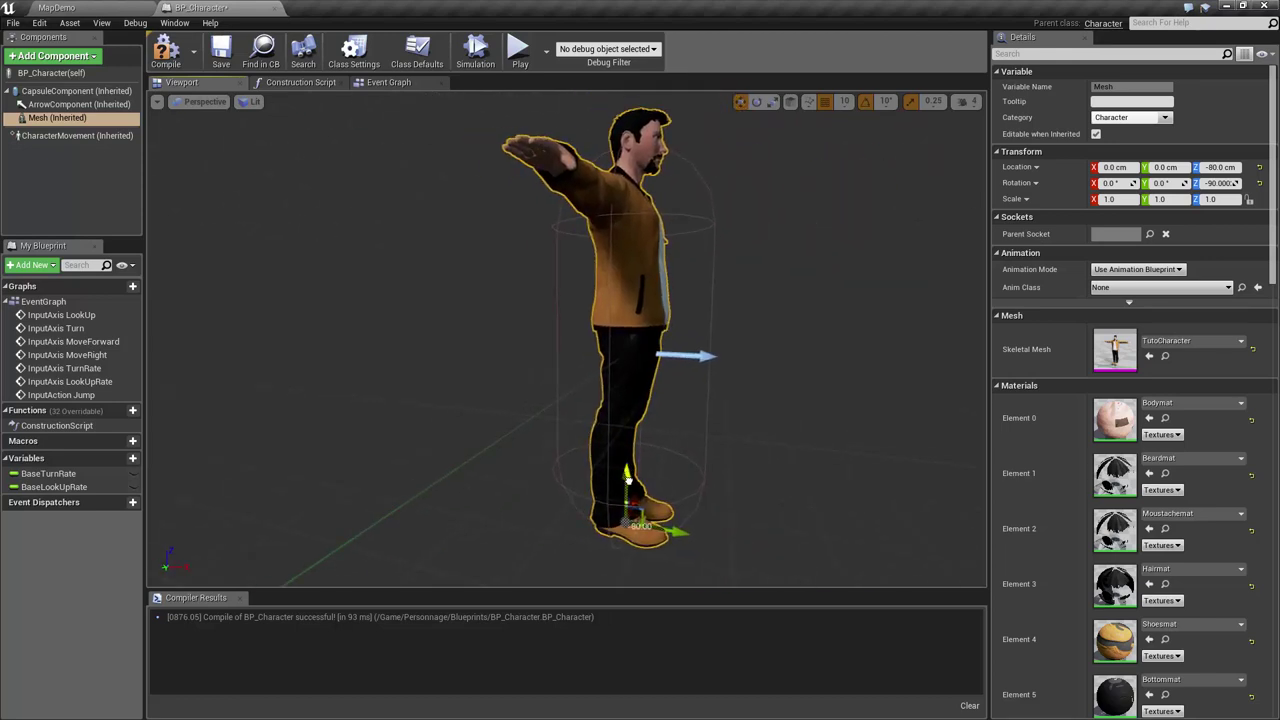
# Set grid snap to 5 and place the mesh at Z -85 cm
pyautogui.click(844, 101)
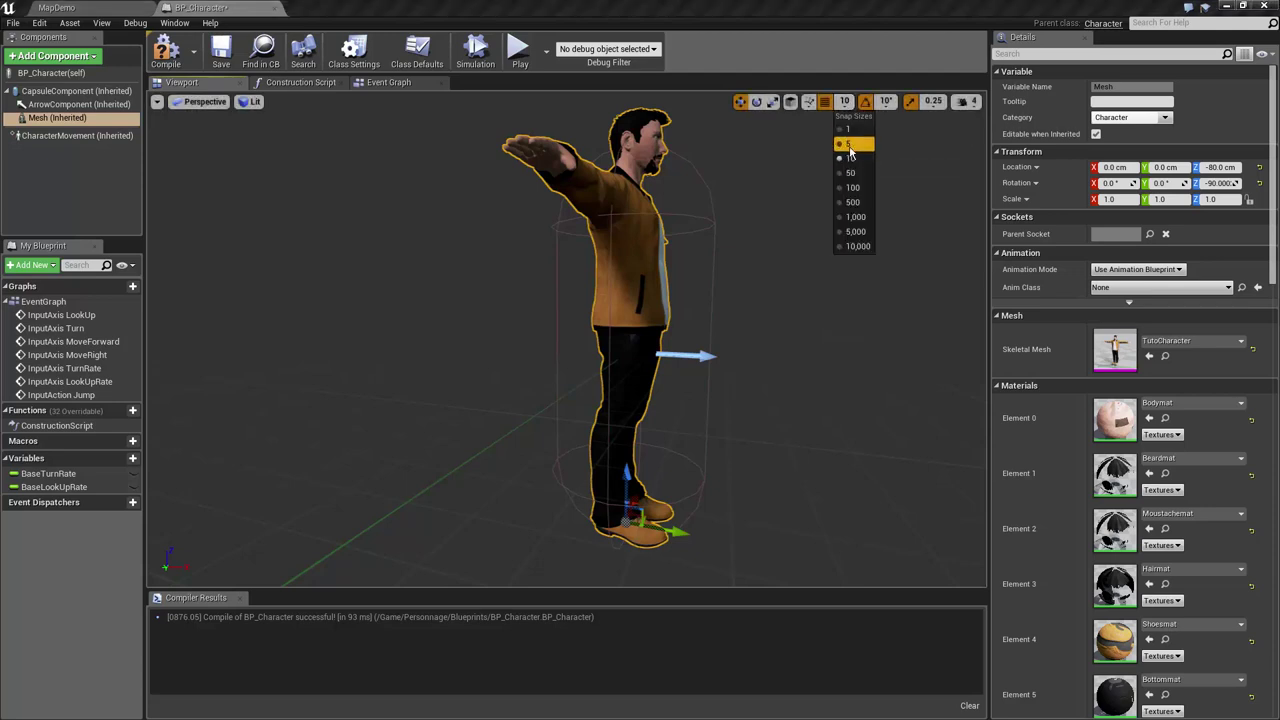
pyautogui.click(840, 151)
pyautogui.moveTo(716, 252); pyautogui.dragTo(716, 330, button='right')
pyautogui.moveTo(632, 303); pyautogui.dragTo(632, 316)
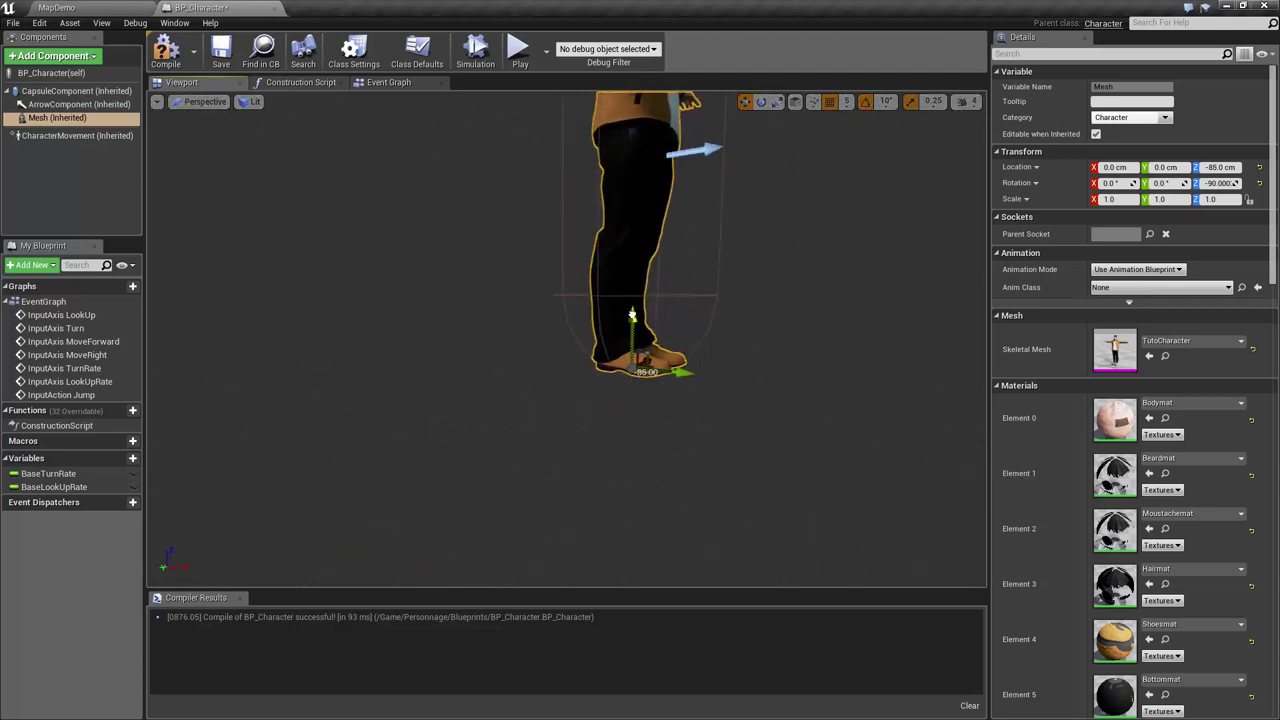
pyautogui.moveTo(632, 316); pyautogui.dragTo(600, 330, button='right')
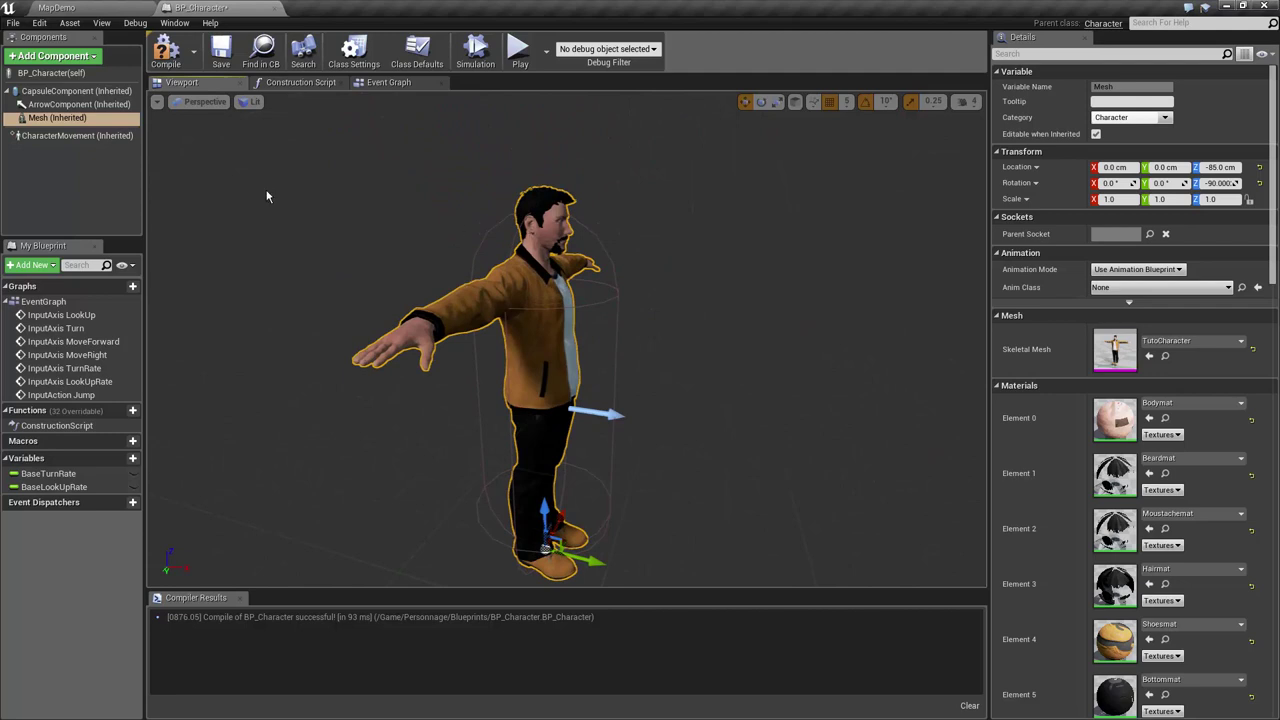
# Add a Spring Arm component to BP_Character and rename it
pyautogui.click(75, 90)
pyautogui.click(417, 52)
pyautogui.click(52, 55)
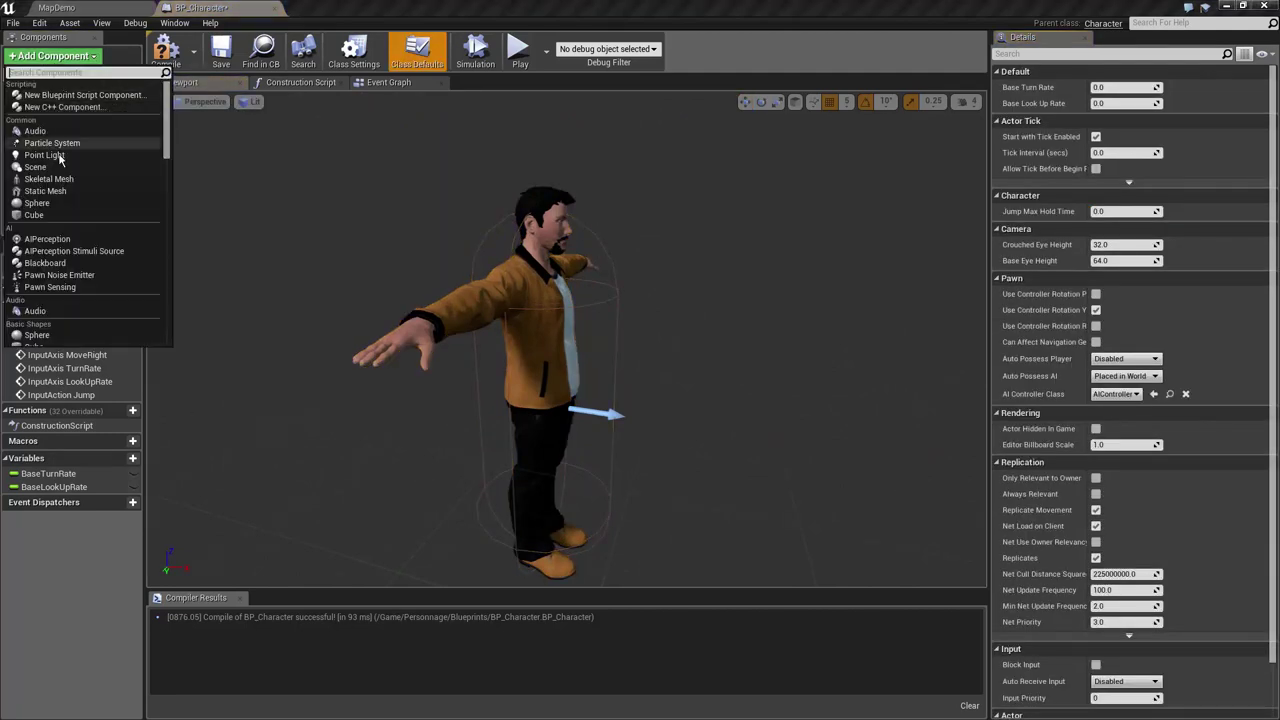
pyautogui.write('camera')
pyautogui.press('Escape')
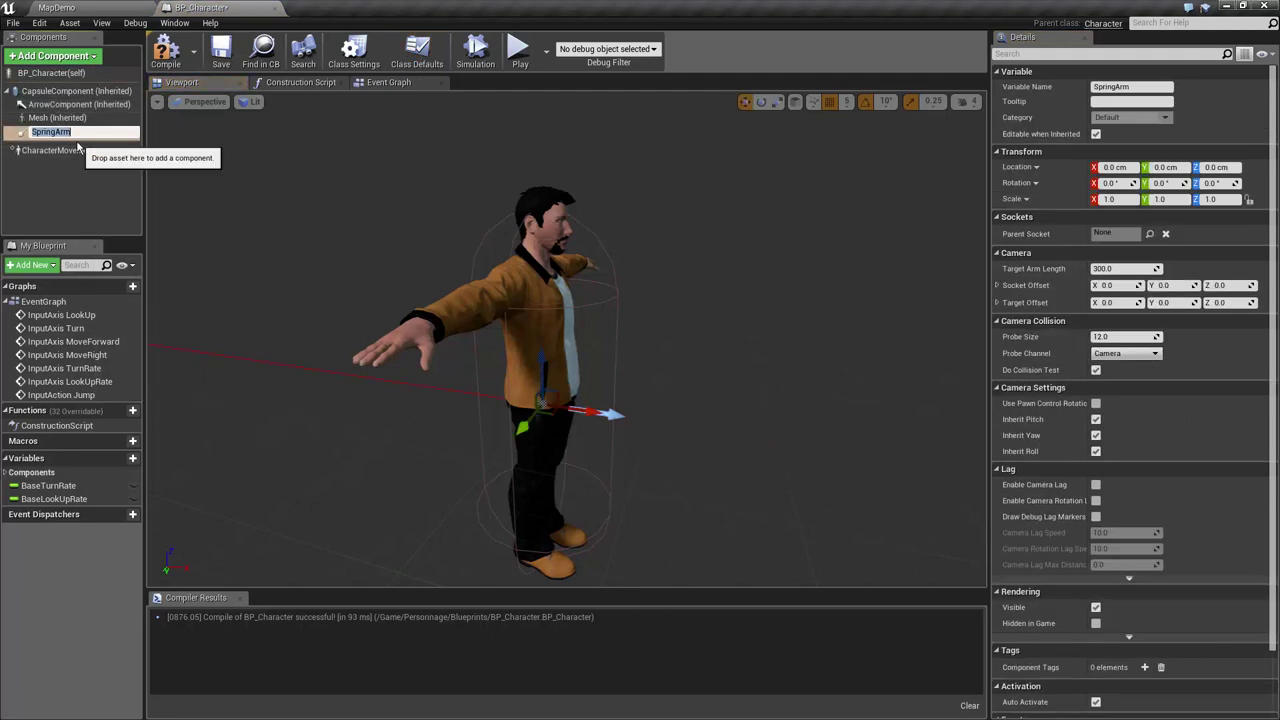
pyautogui.write('P')
pyautogui.press('Return')
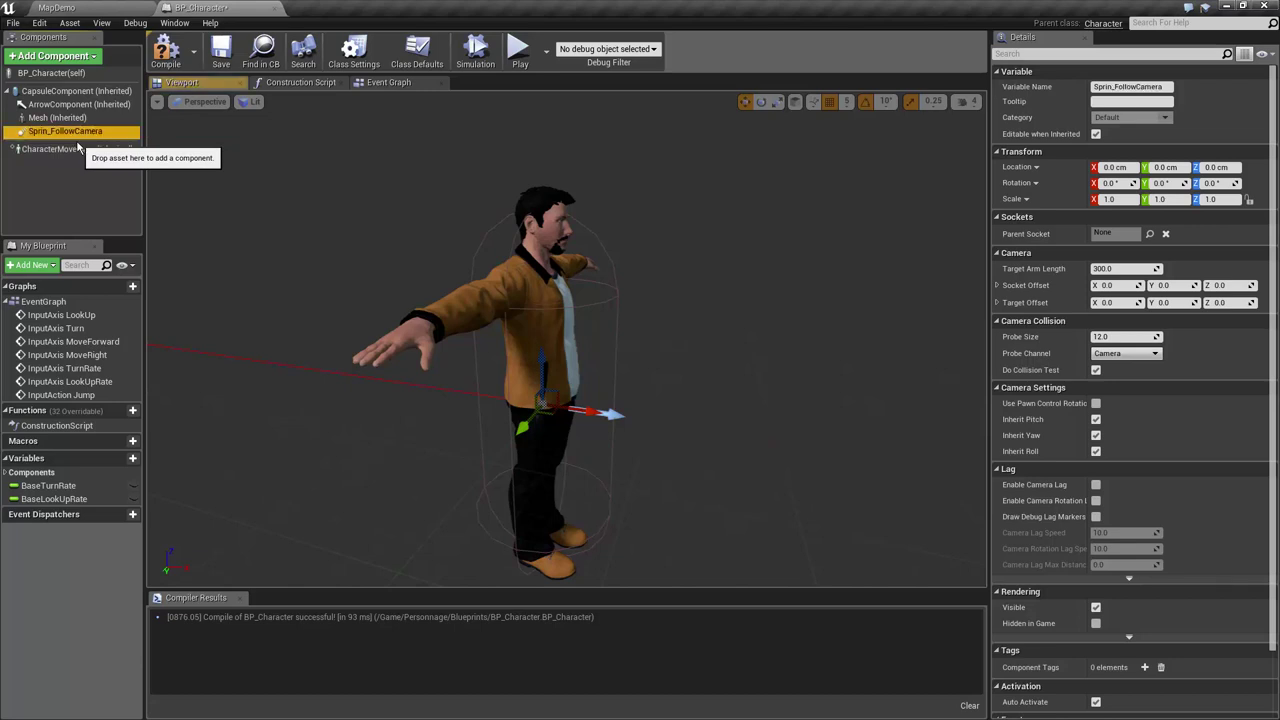
# Add a Camera component named FollowCamera
pyautogui.click(47, 57)
pyautogui.write('camer')
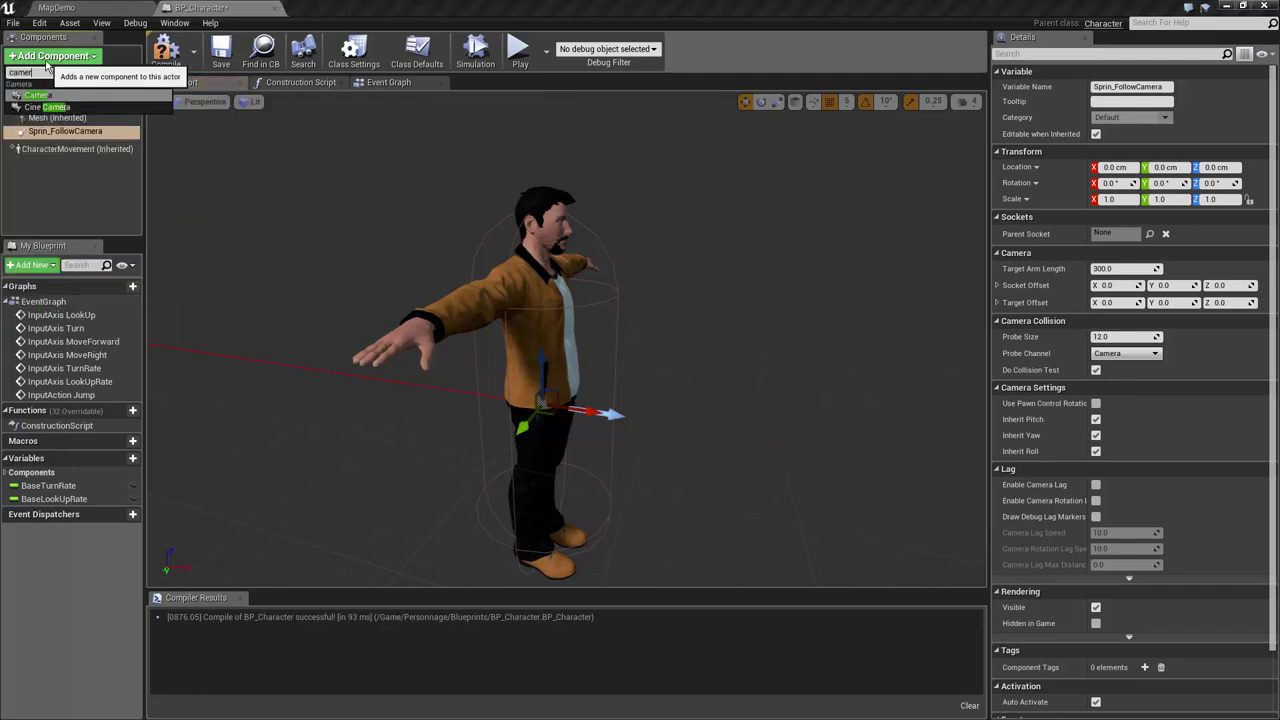
pyautogui.click(50, 95)
pyautogui.write('FollowCa')
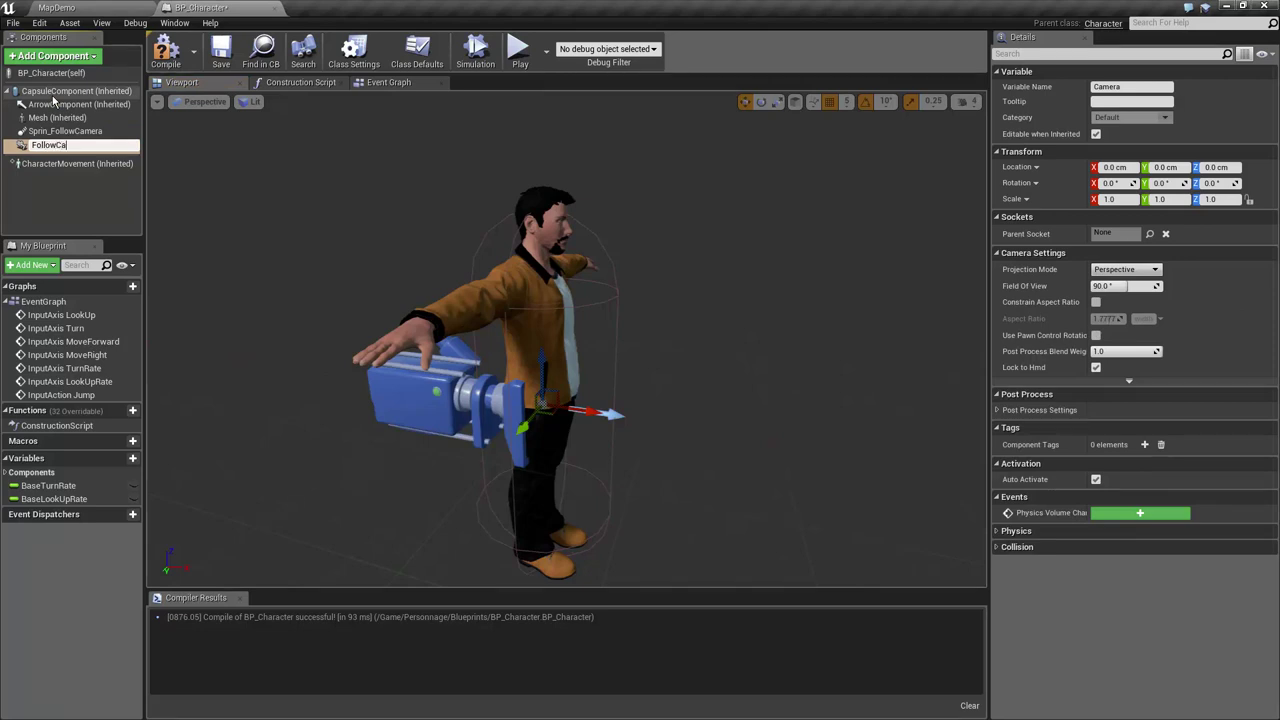
pyautogui.write('ra')
pyautogui.press('Return')
# Fix the spring arm's name typo to Spring_FollowCamera
pyautogui.click(50, 131)
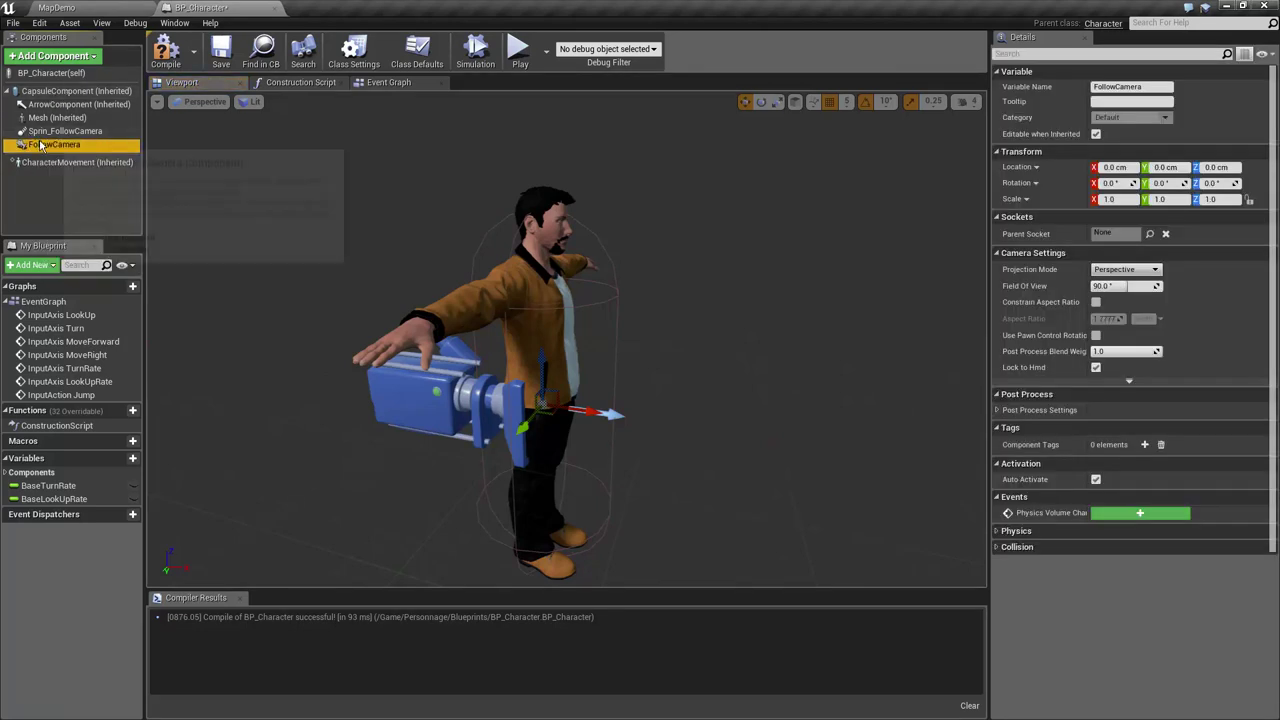
pyautogui.click(96, 131)
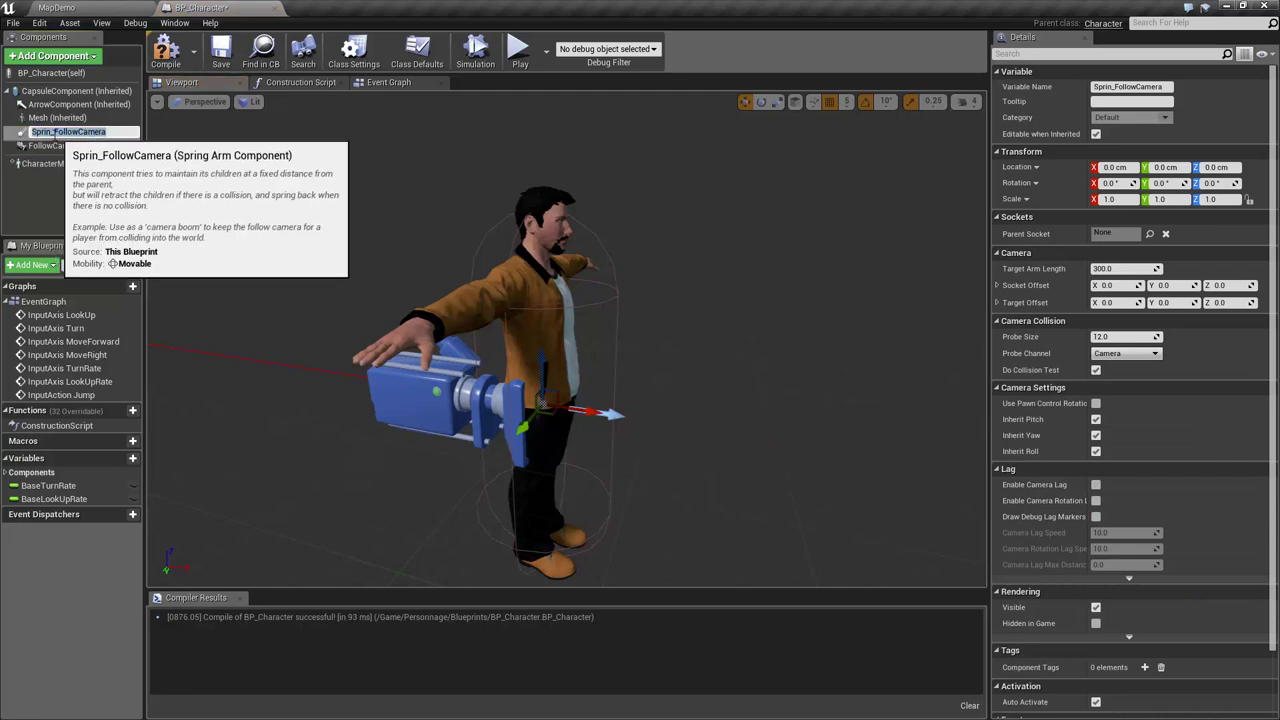
pyautogui.write('g')
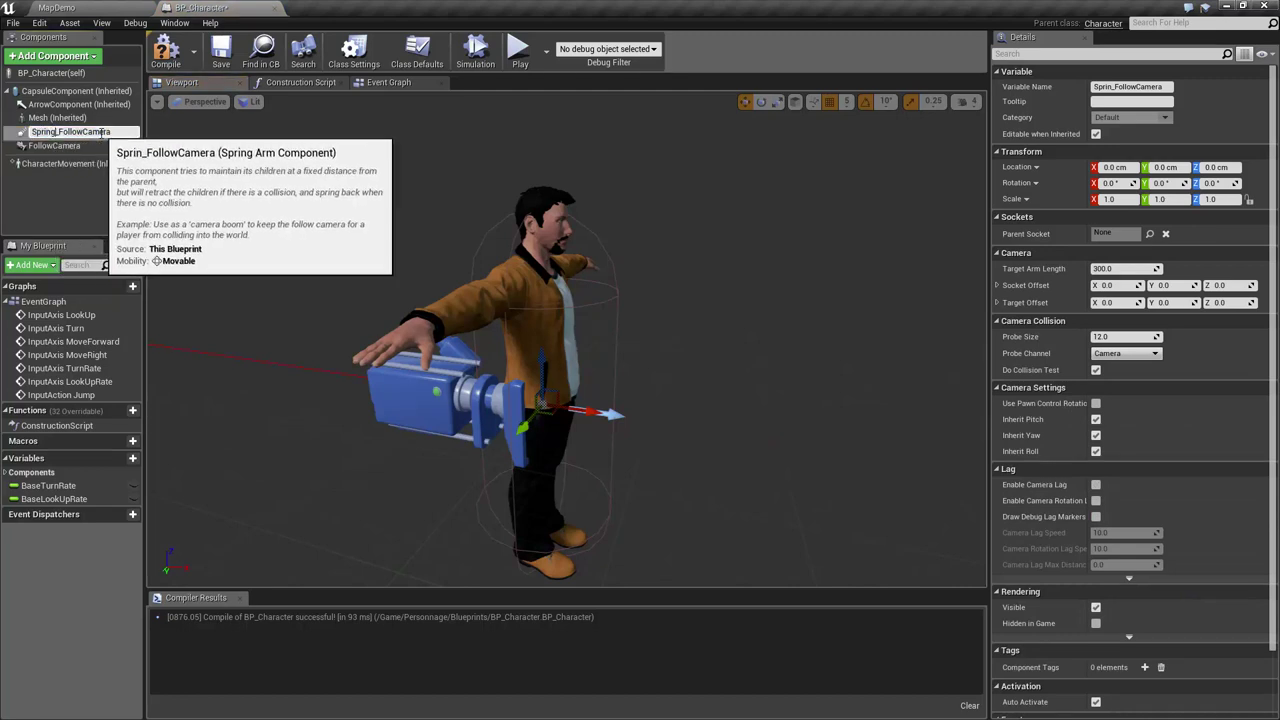
pyautogui.press('Return')
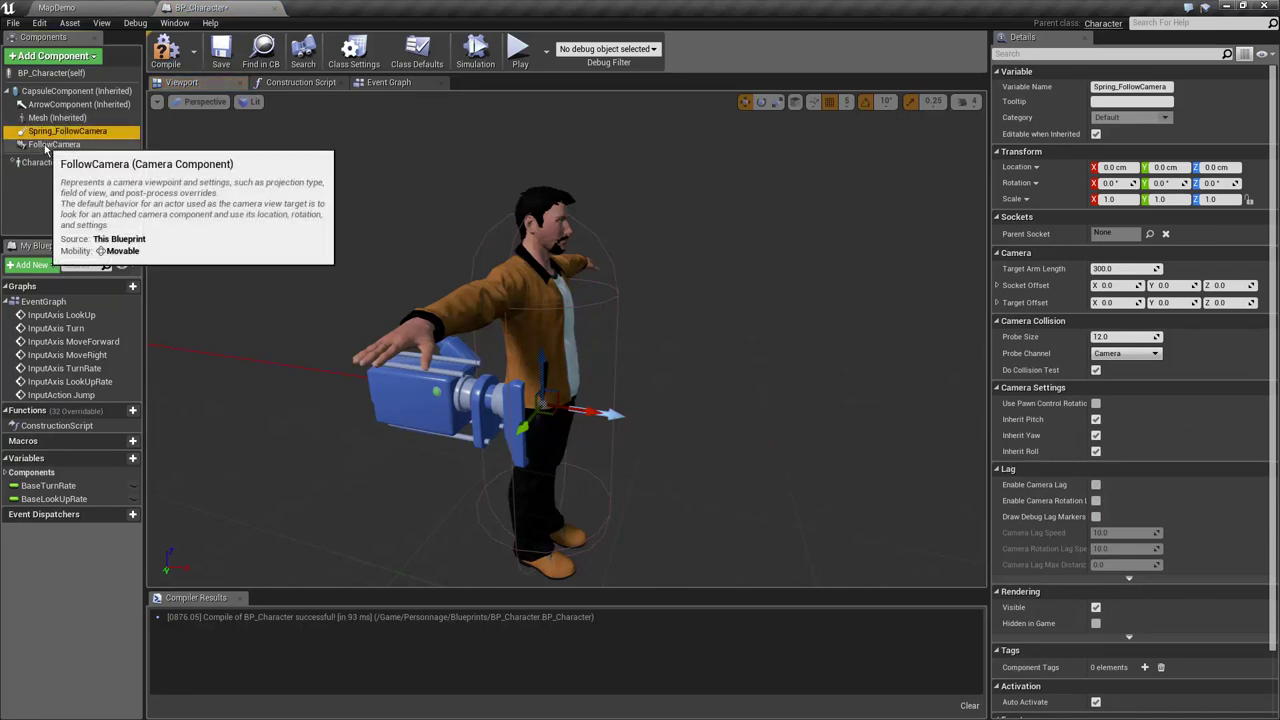
# Attach FollowCamera under the spring arm, pitch the arm -20° and the camera down about 10°
pyautogui.moveTo(45, 148); pyautogui.dragTo(60, 140)
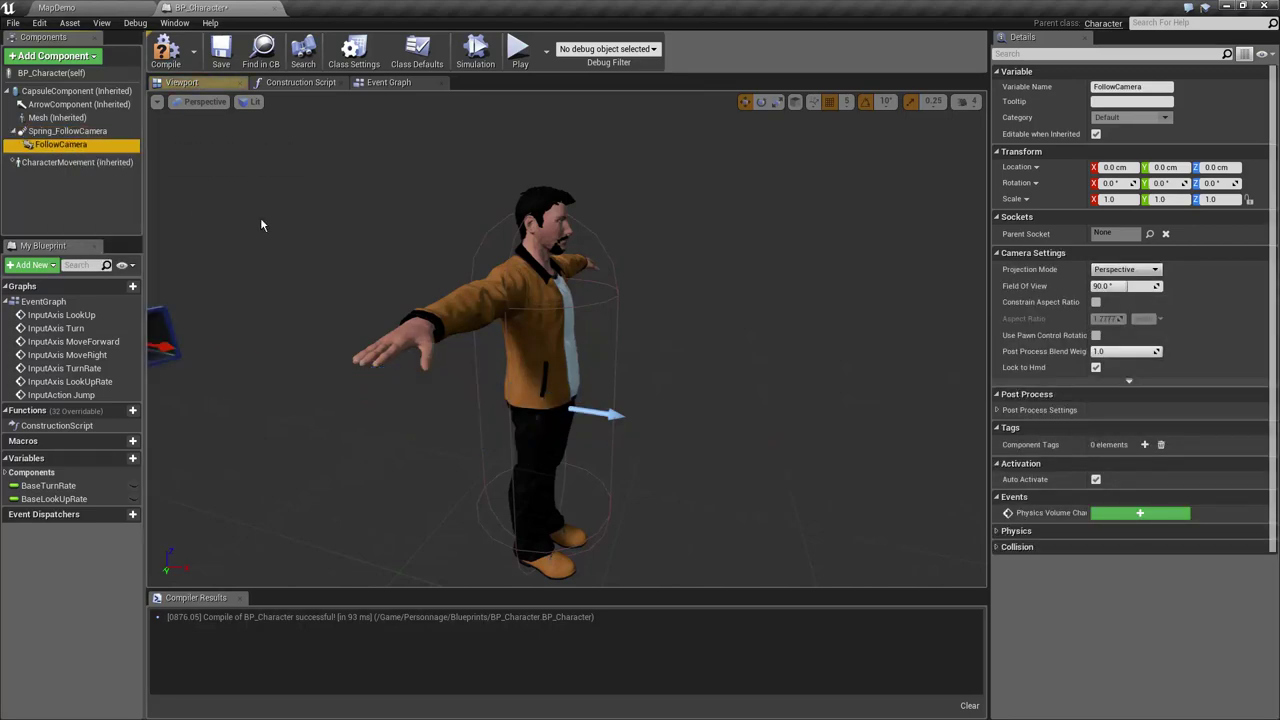
pyautogui.scroll(-3, 285, 219)
pyautogui.moveTo(285, 219); pyautogui.dragTo(240, 219, button='right')
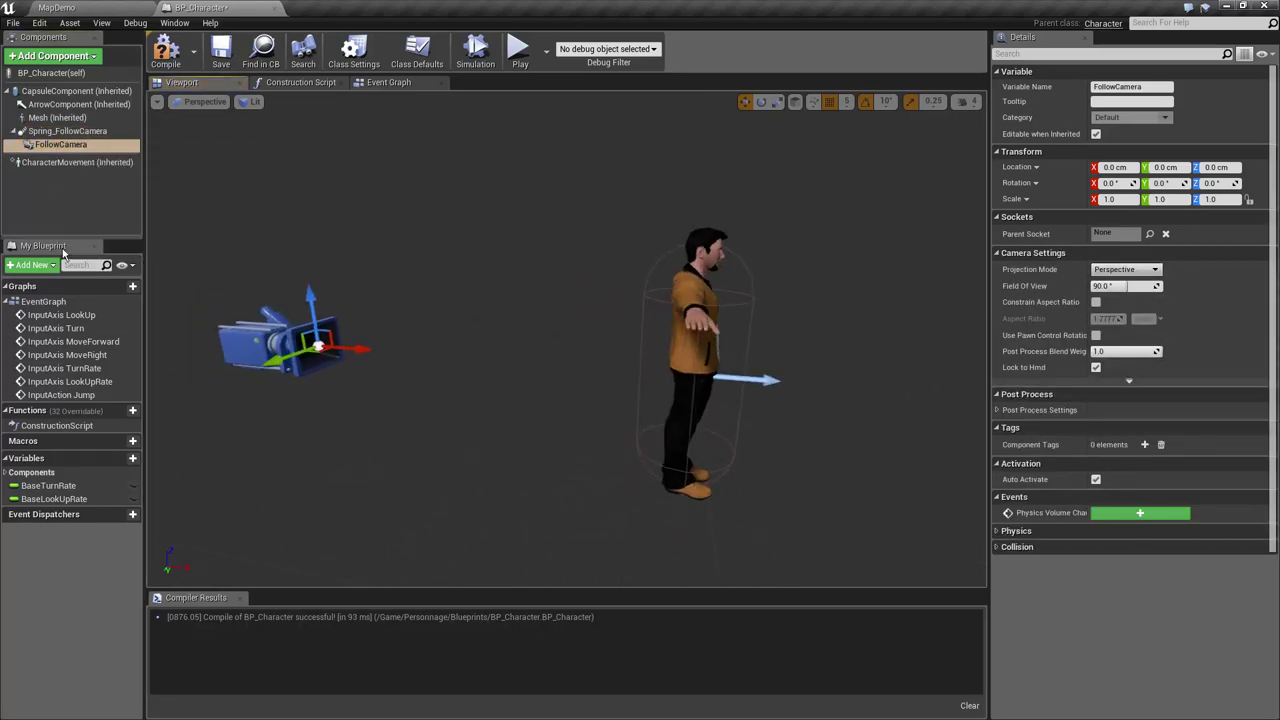
pyautogui.click(60, 134)
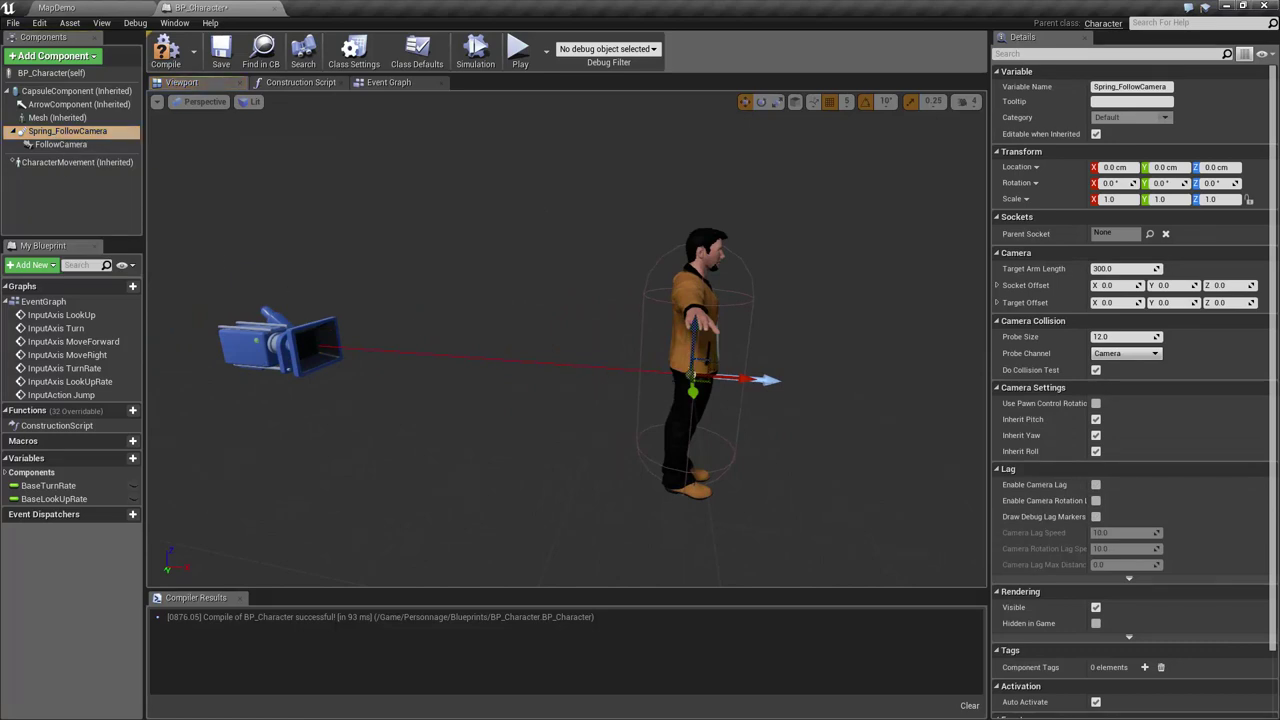
pyautogui.press('e')
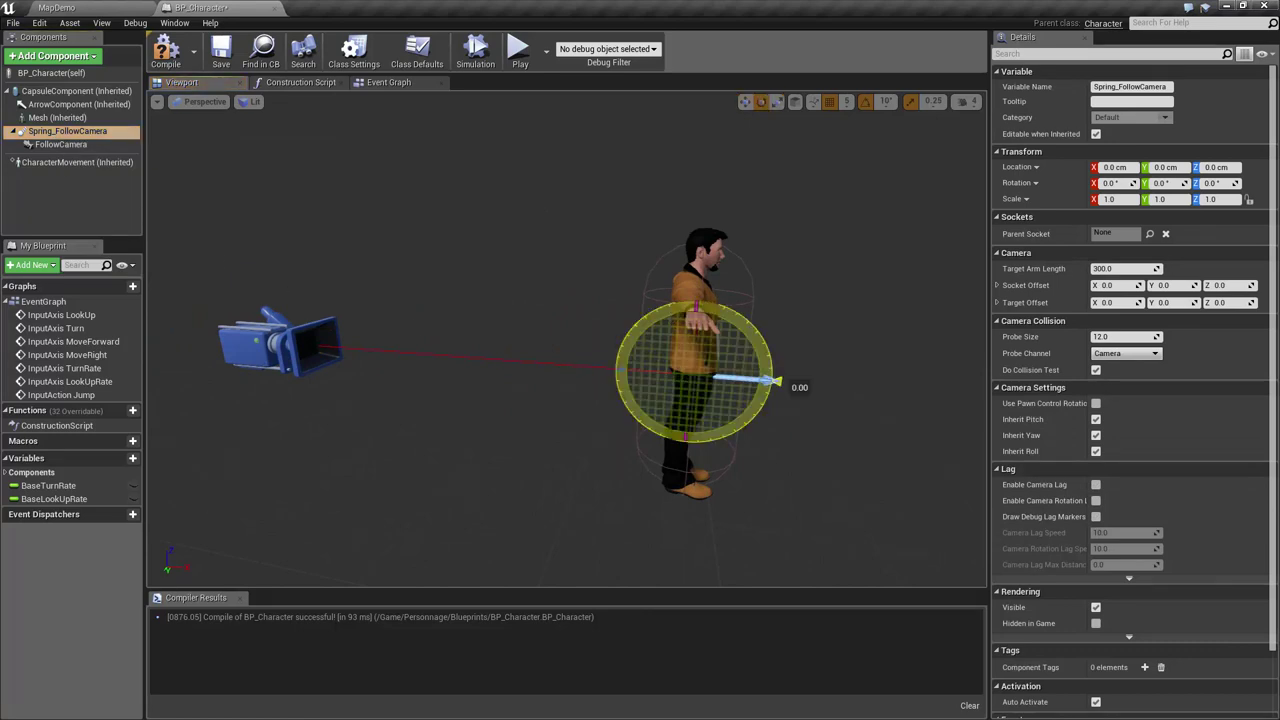
pyautogui.moveTo(797, 386); pyautogui.dragTo(786, 423)
pyautogui.click(280, 200)
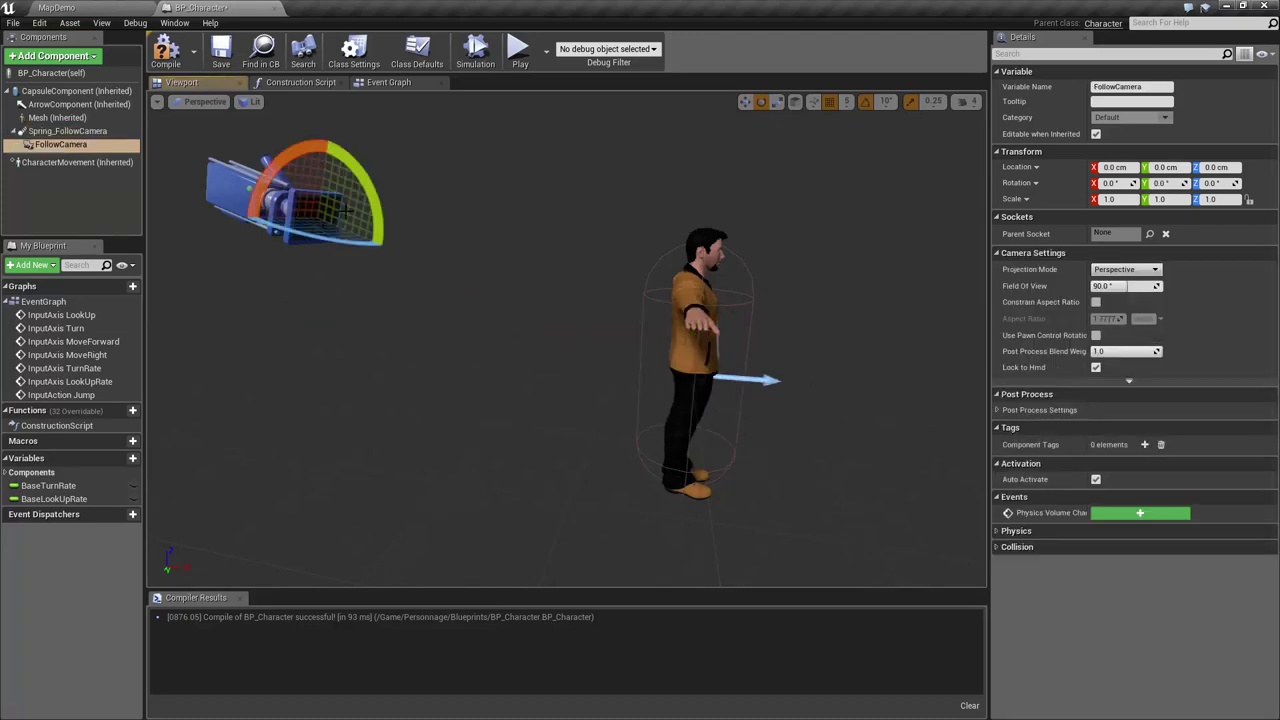
pyautogui.moveTo(378, 215); pyautogui.dragTo(383, 241)
pyautogui.press('w')
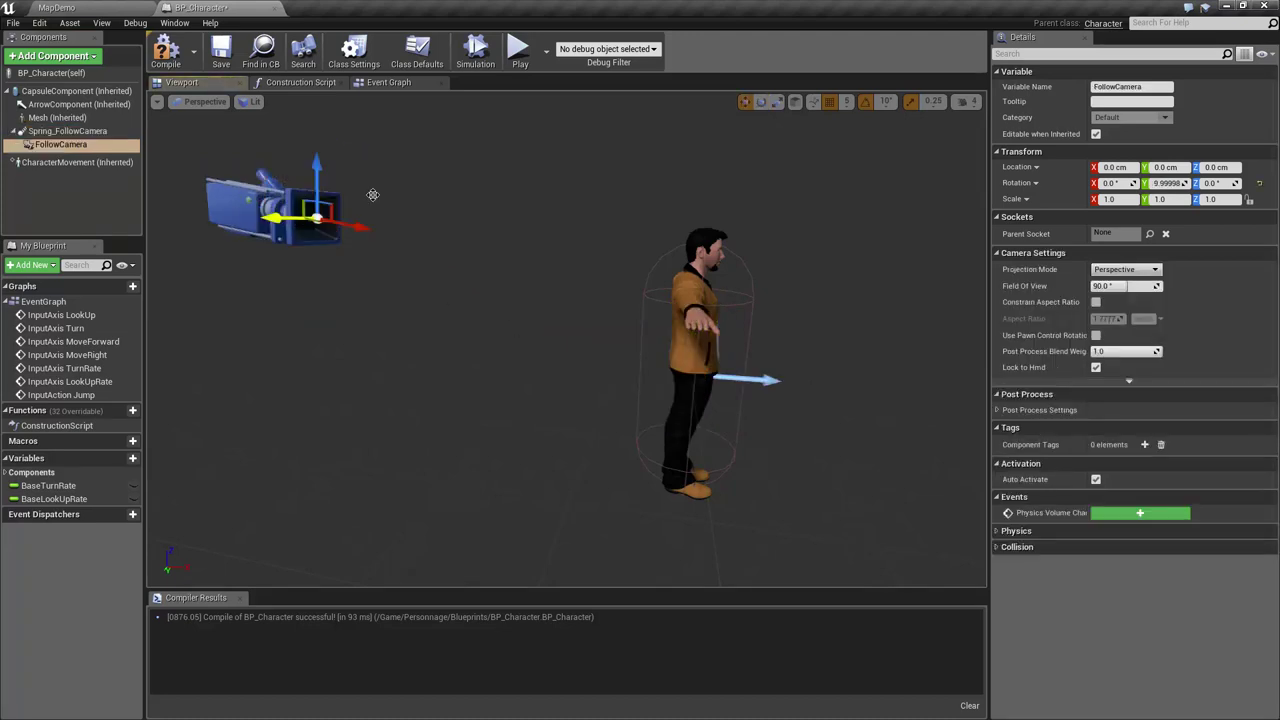
# Compile and save BP_Character, then return to the MapDemo level
pyautogui.click(166, 52)
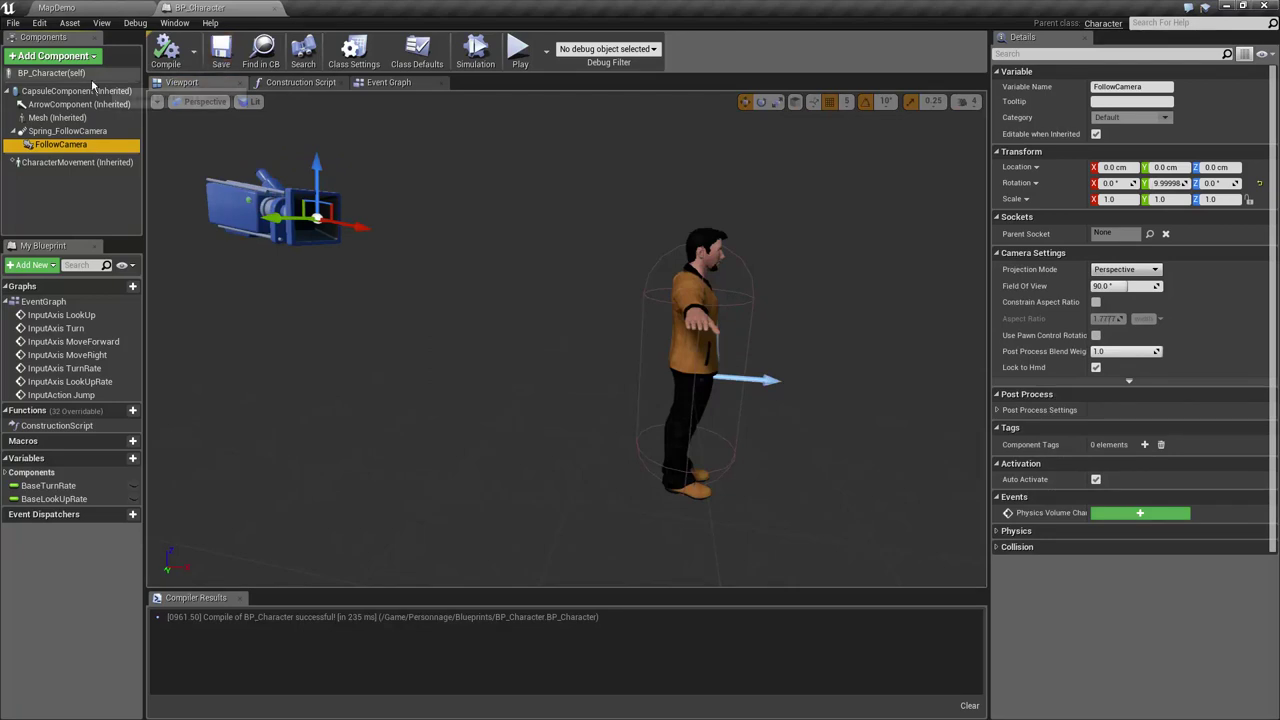
pyautogui.click(166, 52)
pyautogui.click(220, 52)
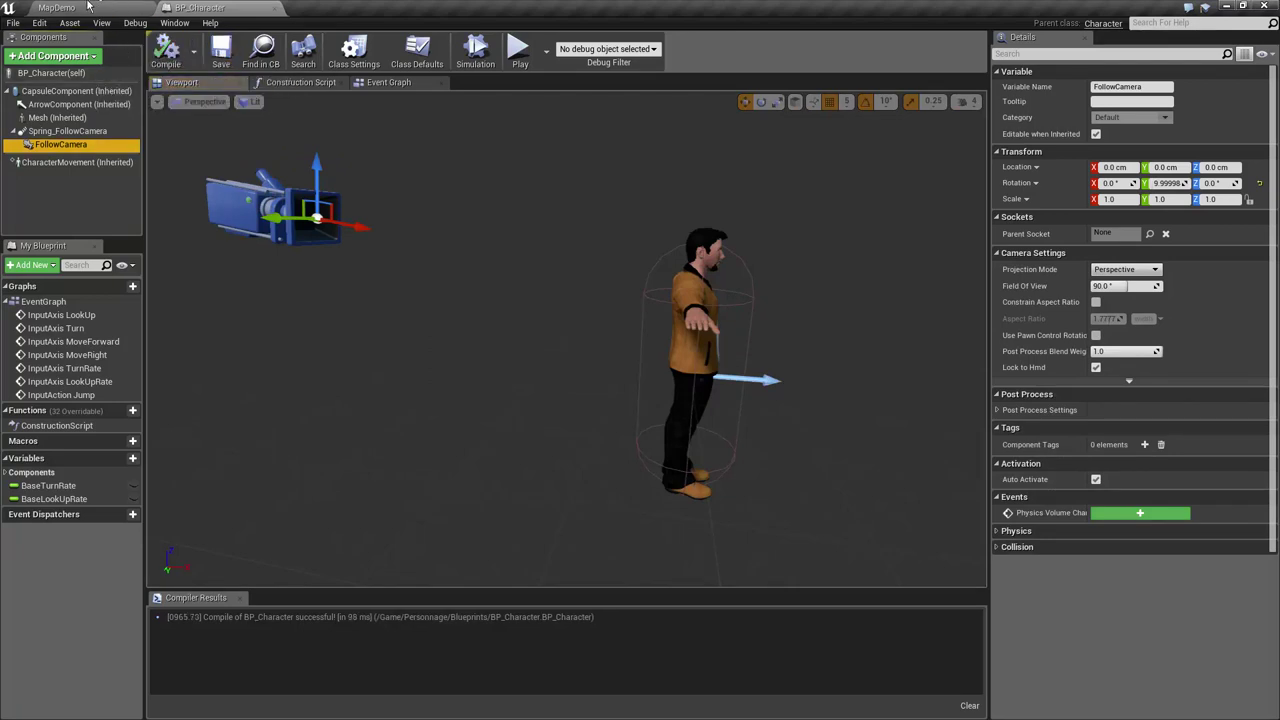
pyautogui.click(56, 7)
# Select the Floor and scale it up with the scale gizmo to cover far more ground
pyautogui.click(254, 614)
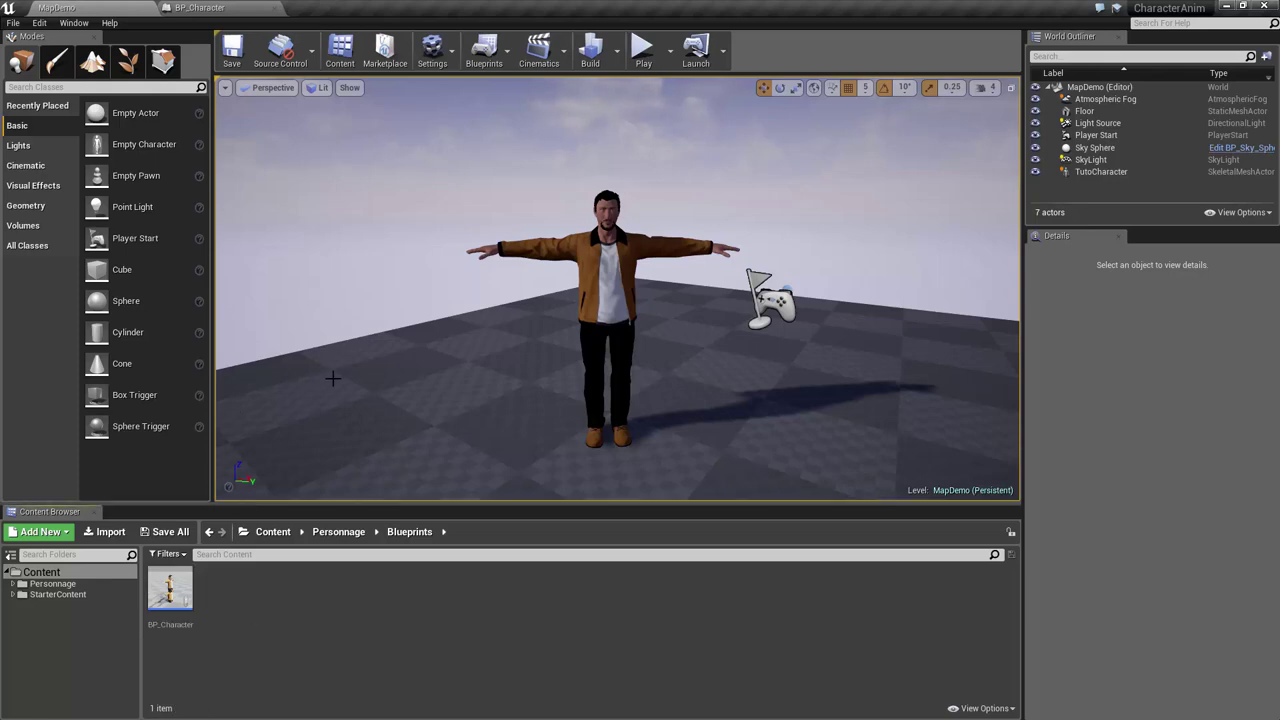
pyautogui.moveTo(335, 368); pyautogui.dragTo(396, 408)
pyautogui.press('f')
pyautogui.press('e')
pyautogui.press('r')
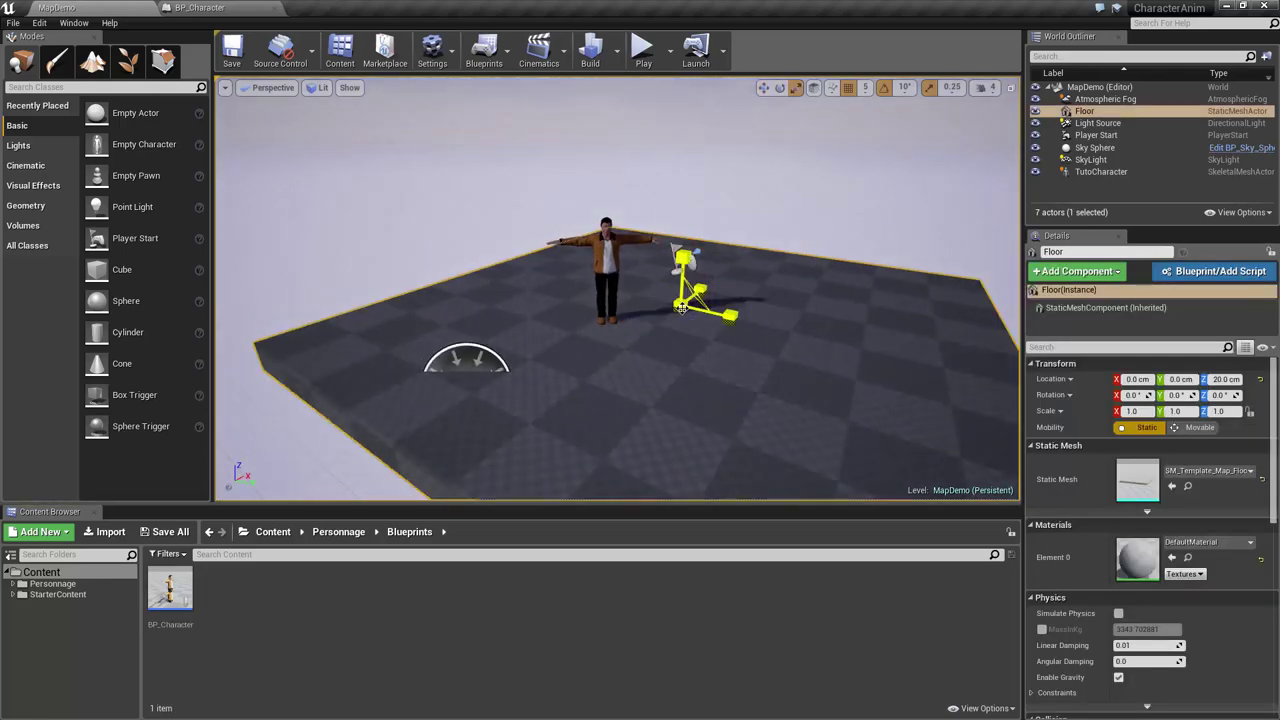
pyautogui.scroll(2, 706, 313)
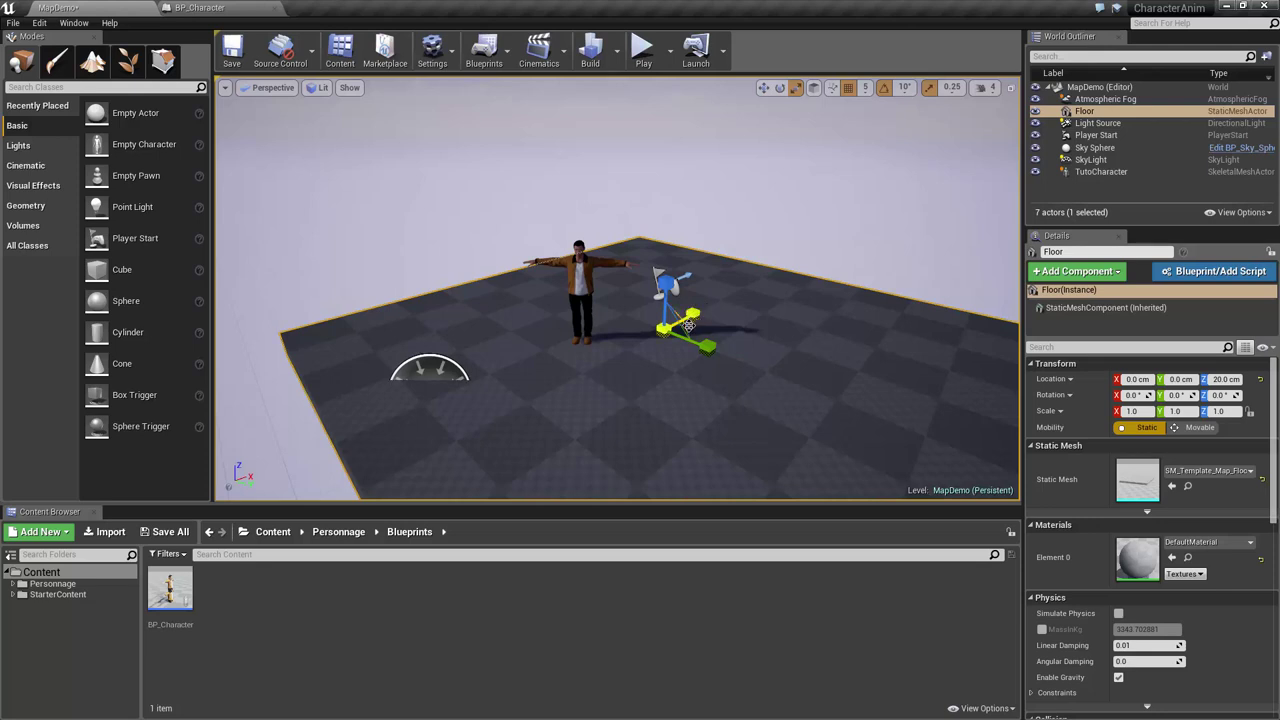
pyautogui.moveTo(689, 325); pyautogui.dragTo(760, 300)
pyautogui.press('Escape')
pyautogui.scroll(3, 618, 288)
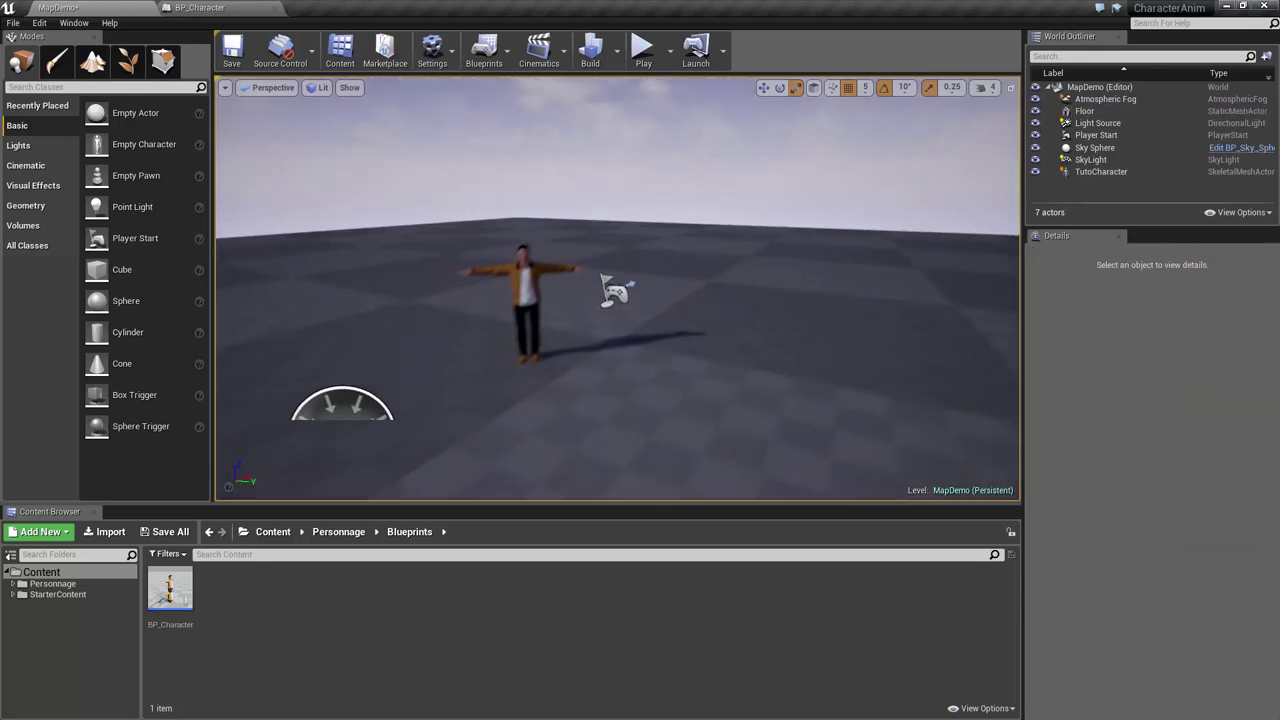
pyautogui.scroll(2, 692, 318)
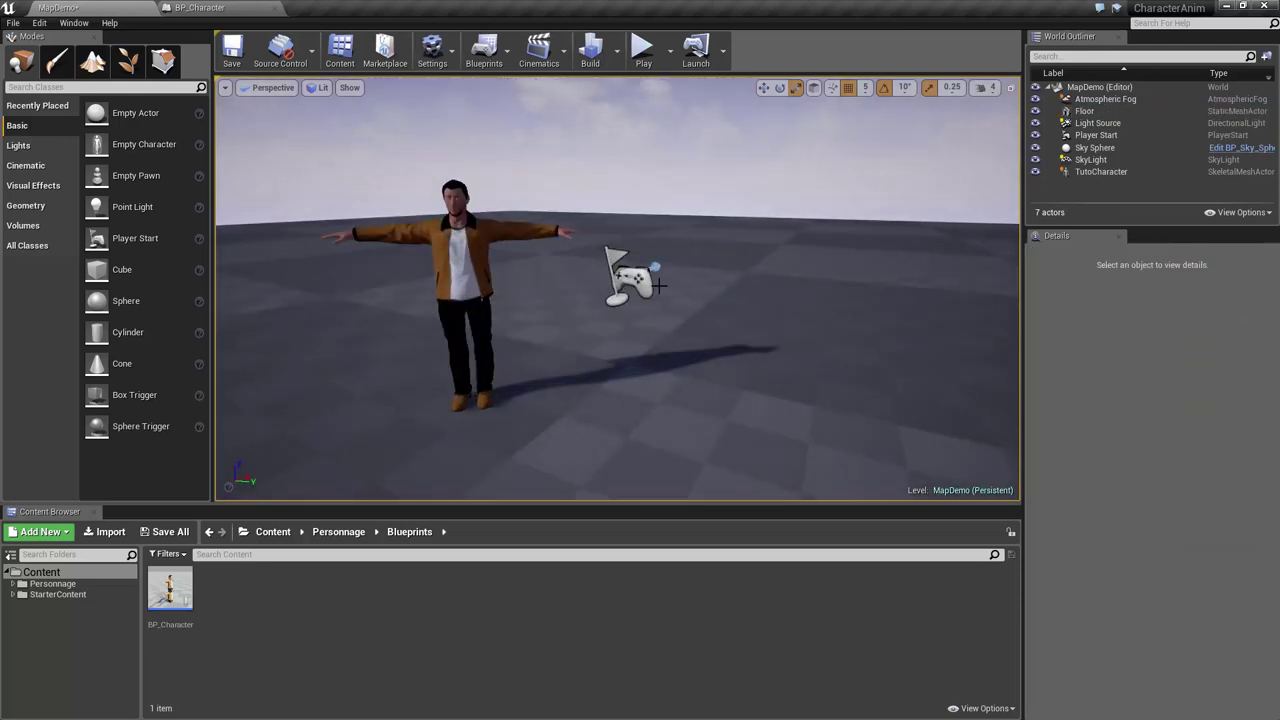
# Create a new GameMode blueprint from the Blueprints menu, saved as MyGameMode in Personnage/Blueprints
pyautogui.click(510, 56)
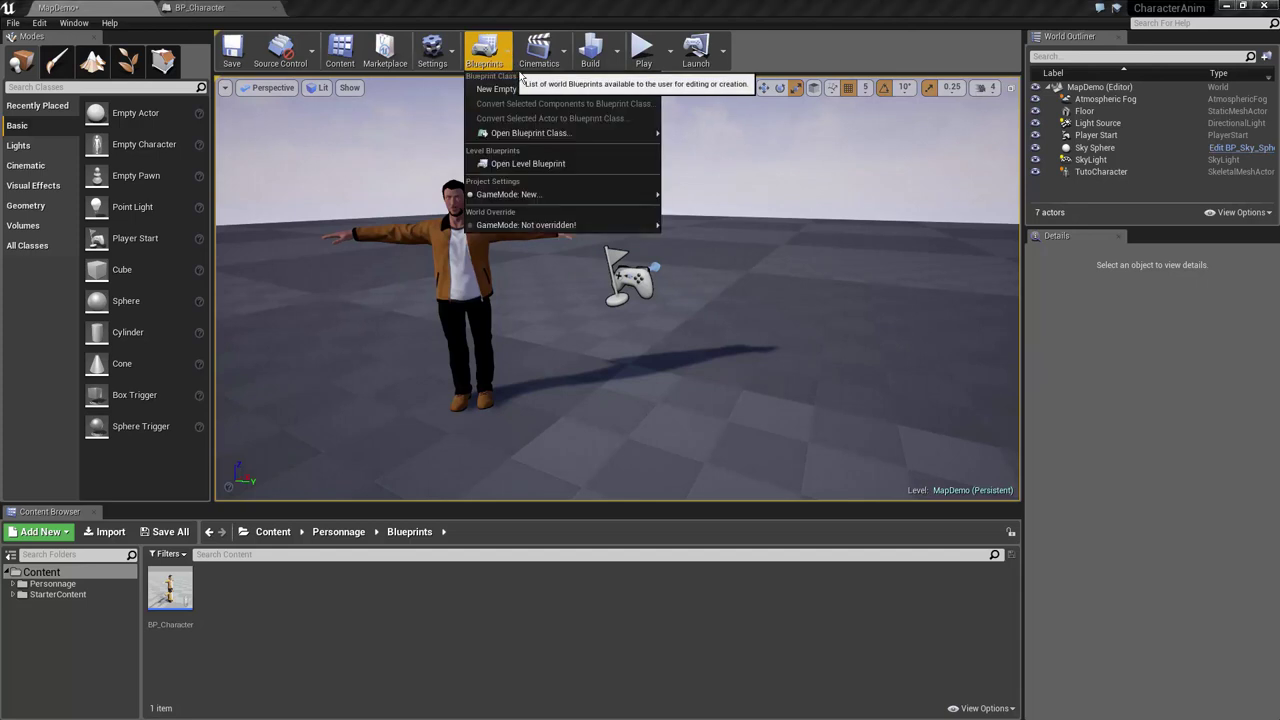
pyautogui.moveTo(529, 195)
pyautogui.moveTo(700, 195)
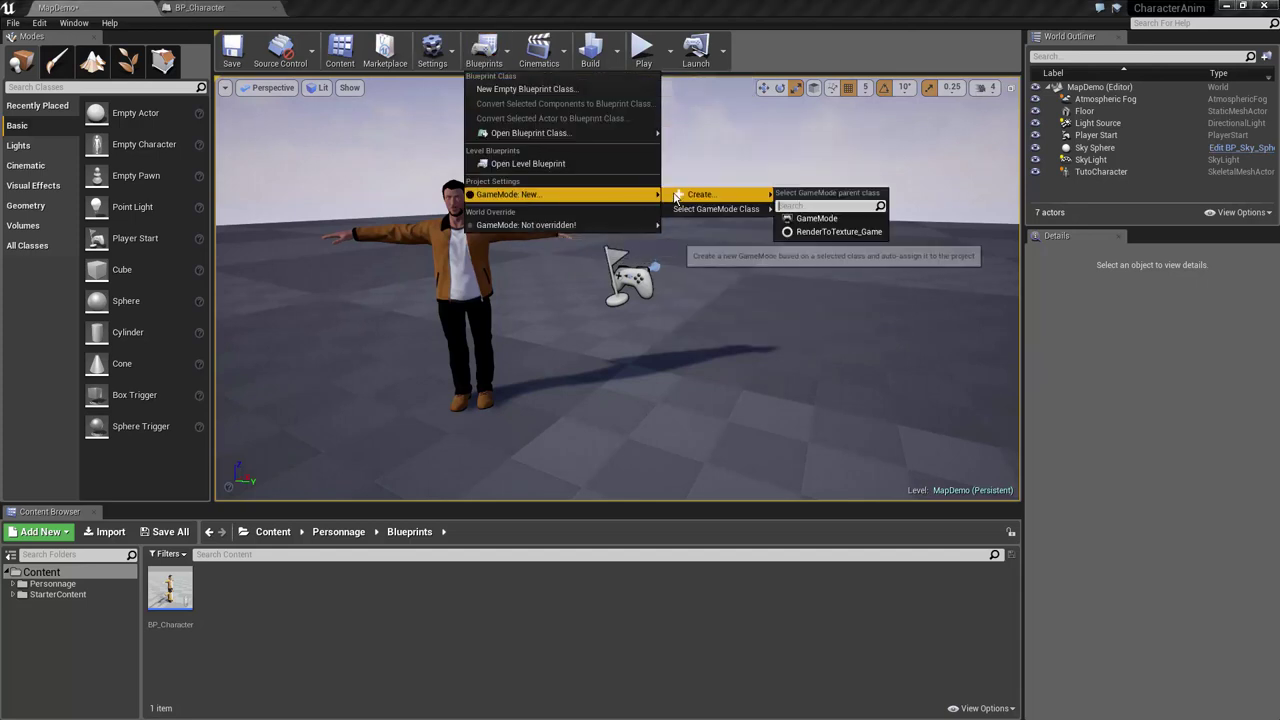
pyautogui.click(800, 218)
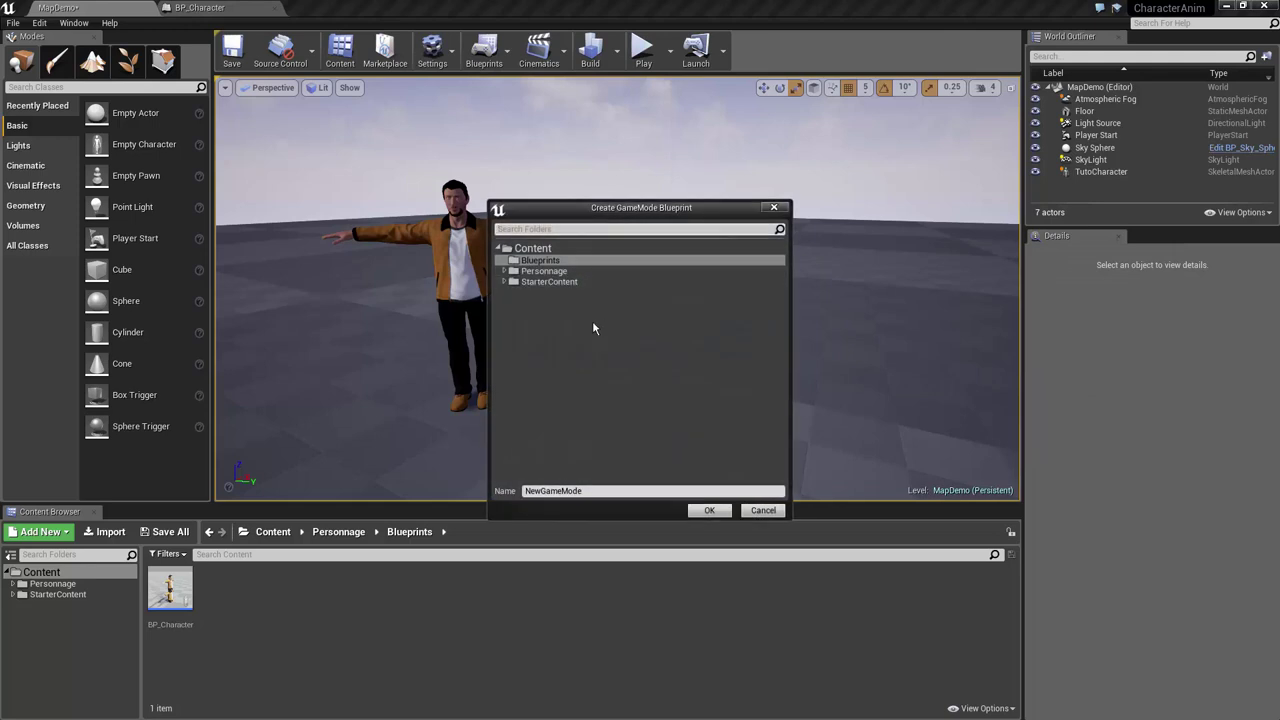
pyautogui.click(505, 271)
pyautogui.click(530, 293)
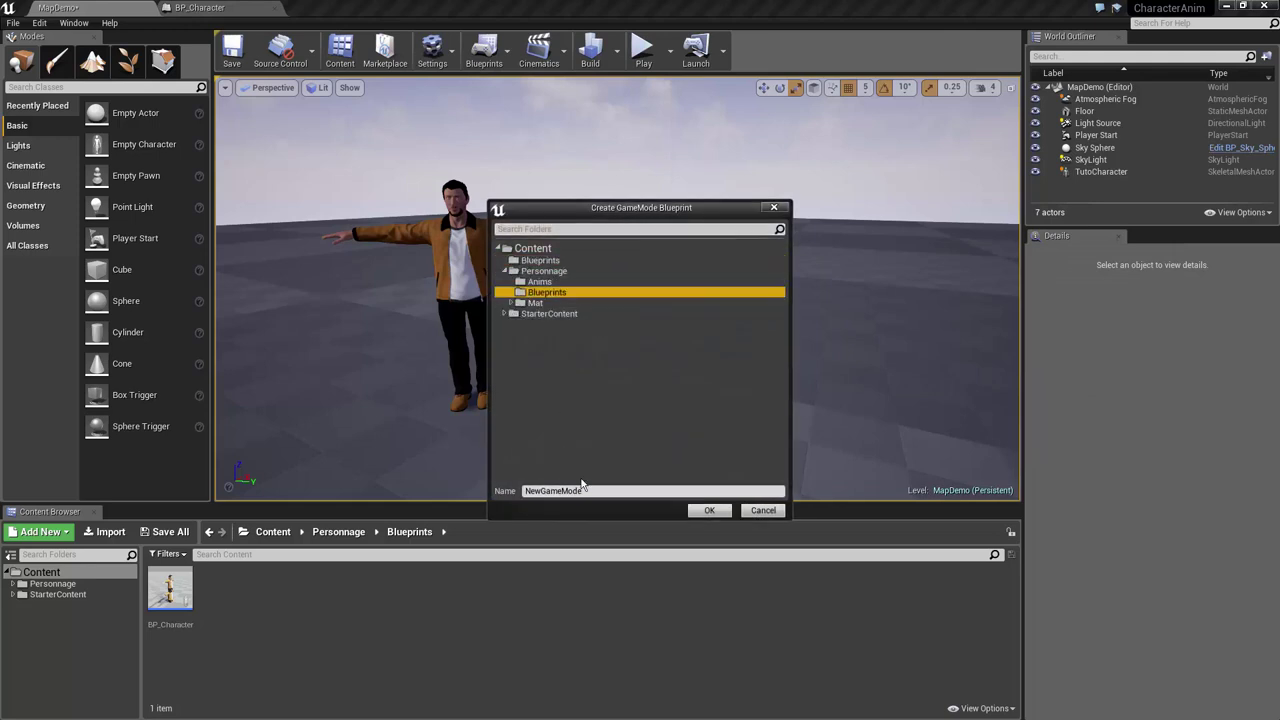
pyautogui.click(598, 491)
pyautogui.press('Delete')
pyautogui.press('Delete')
pyautogui.press('Delete')
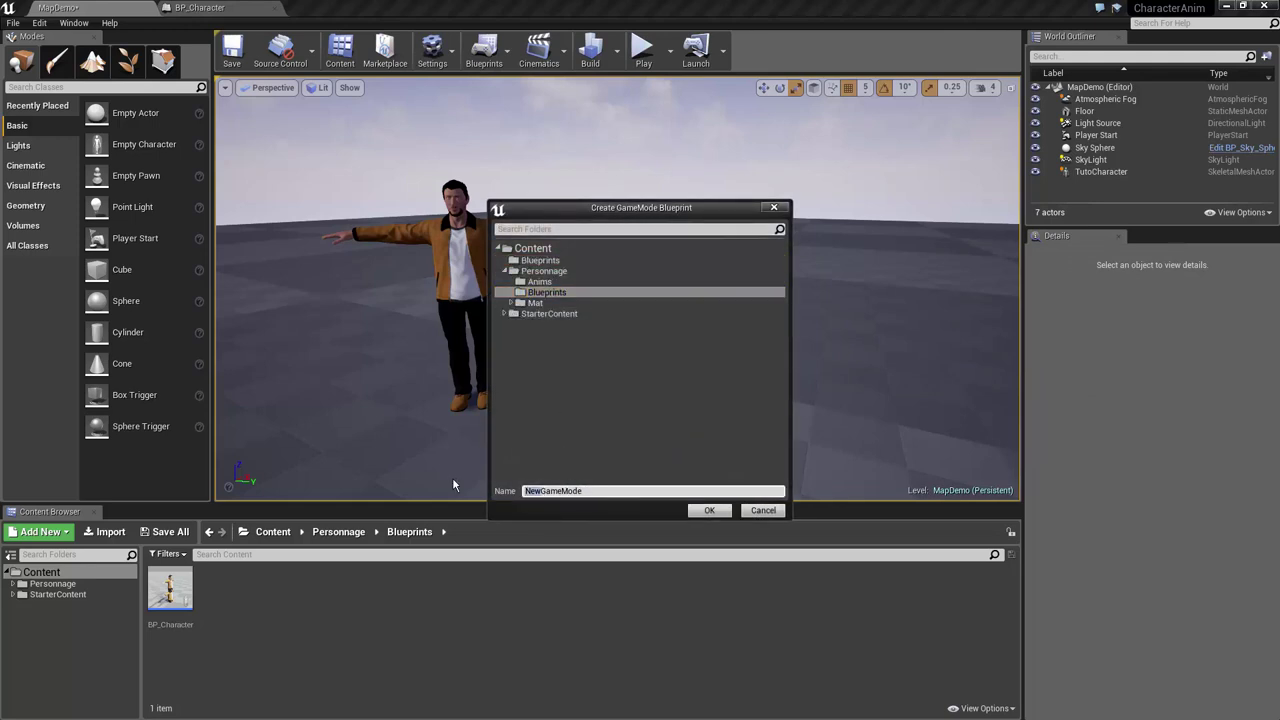
pyautogui.write('My')
pyautogui.click(706, 511)
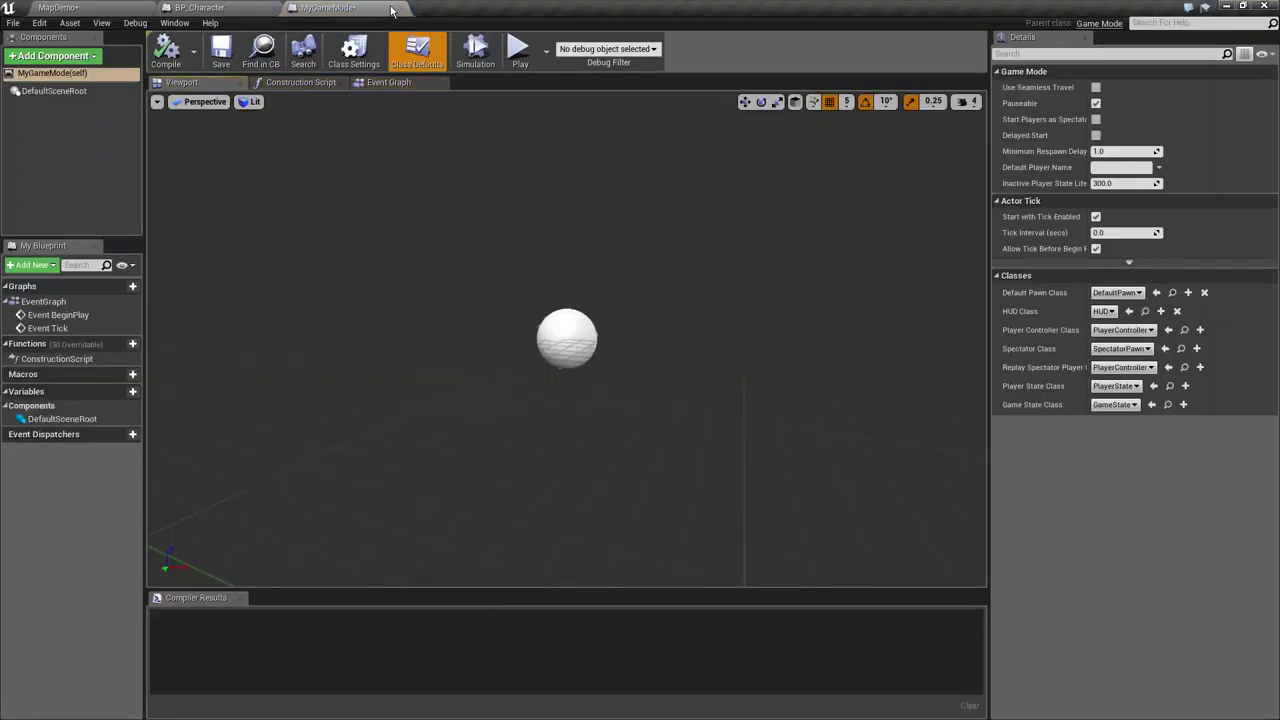
# Close the MyGameMode tab and reopen MyGameMode via Blueprints > GameMode > Edit MyGameMode
pyautogui.click(381, 8)
pyautogui.click(100, 8)
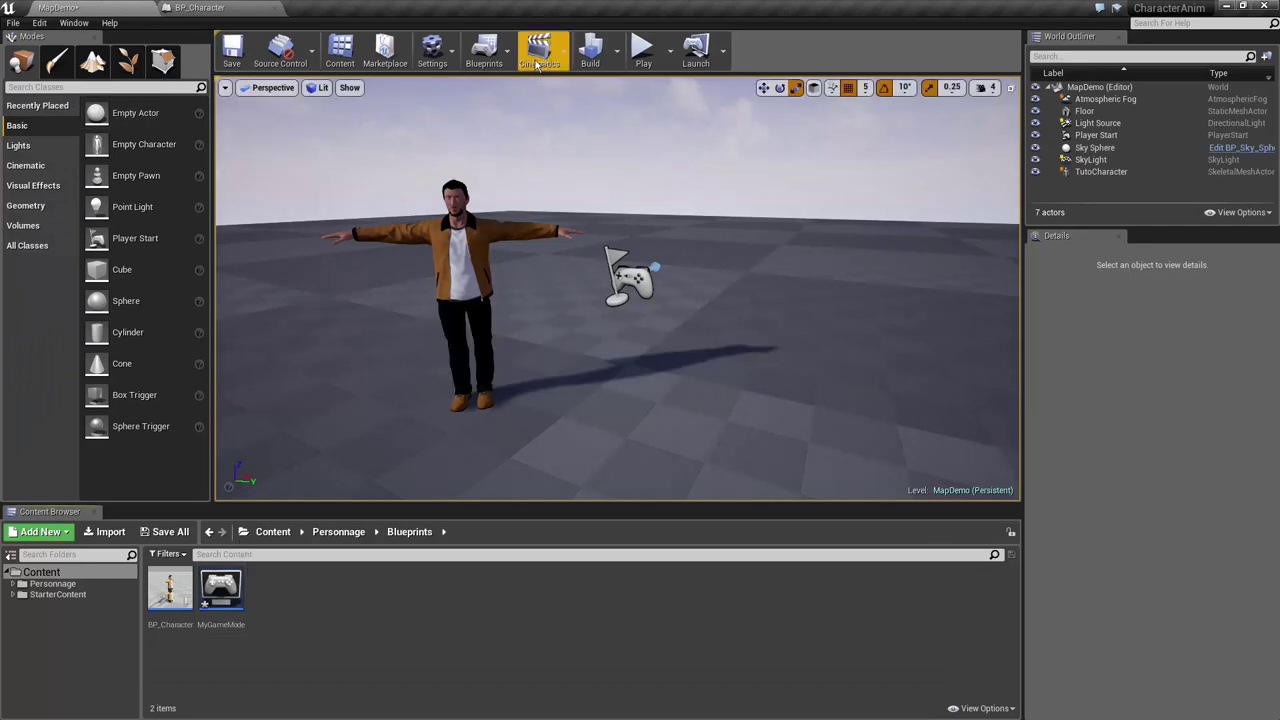
pyautogui.click(484, 50)
pyautogui.moveTo(573, 197)
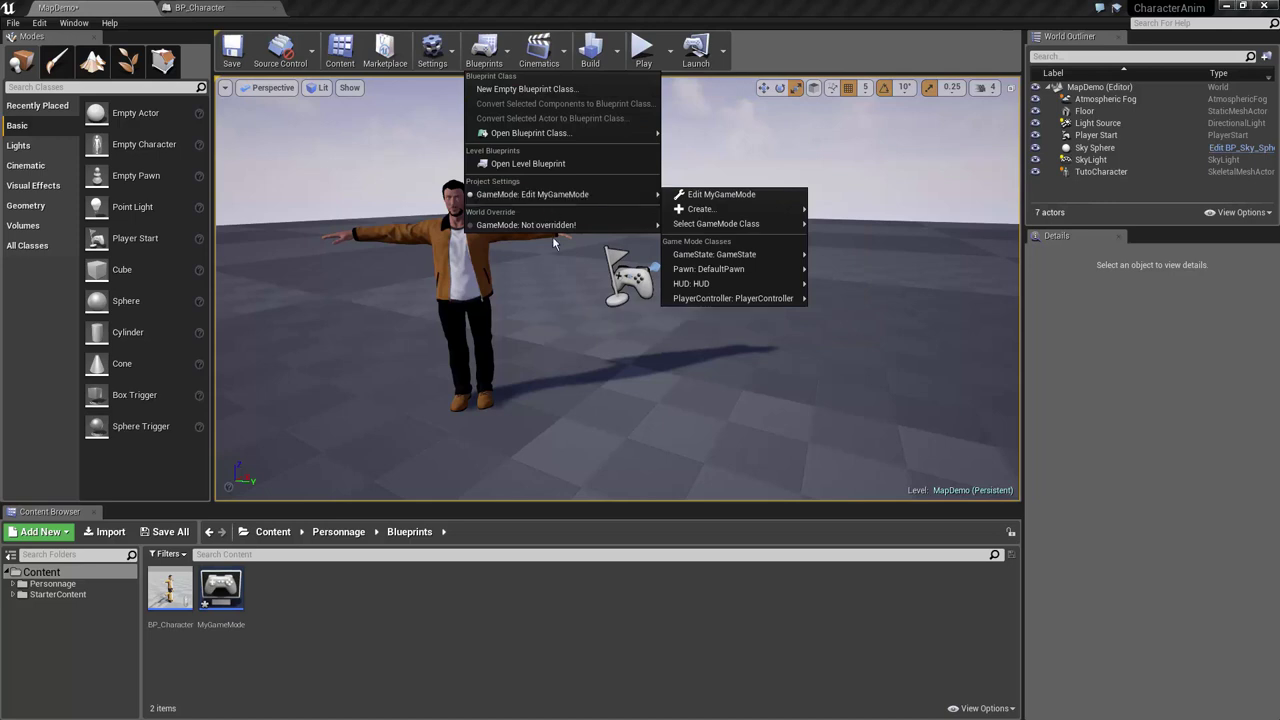
pyautogui.doubleClick(219, 605)
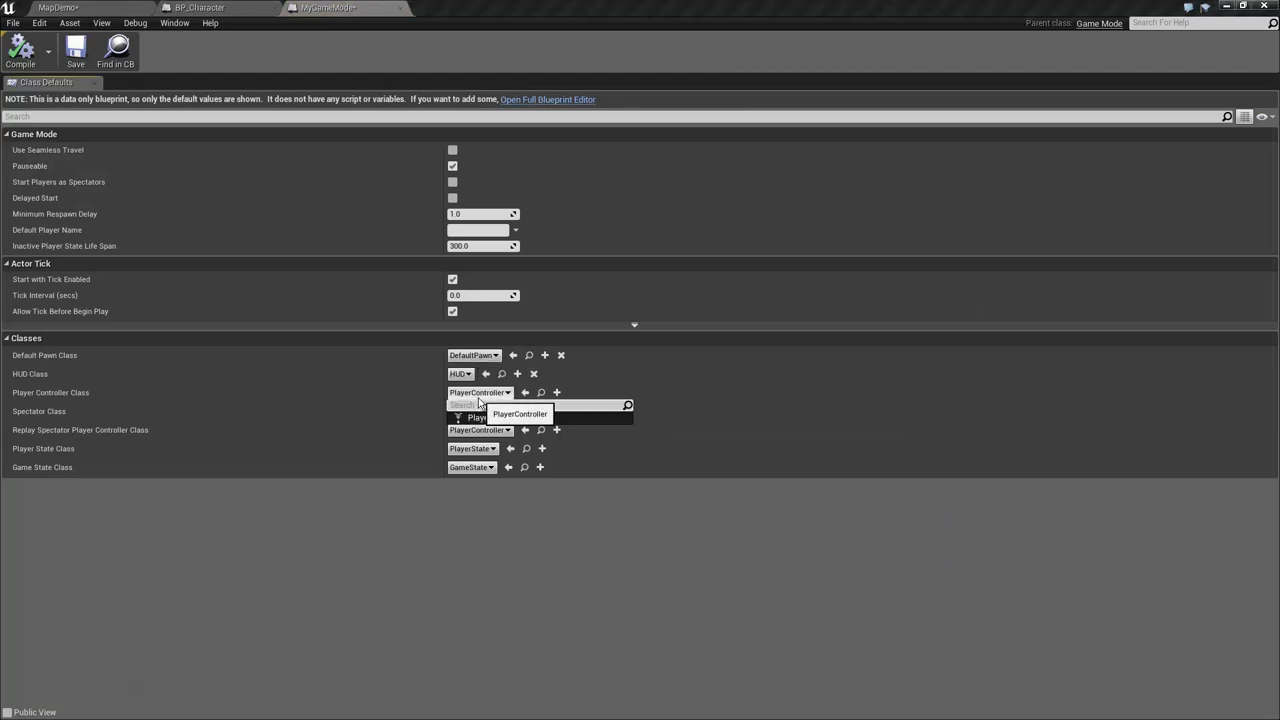
# Set Default Pawn Class to BP_Character, compile MyGameMode, and return to MapDemo
pyautogui.click(480, 430)
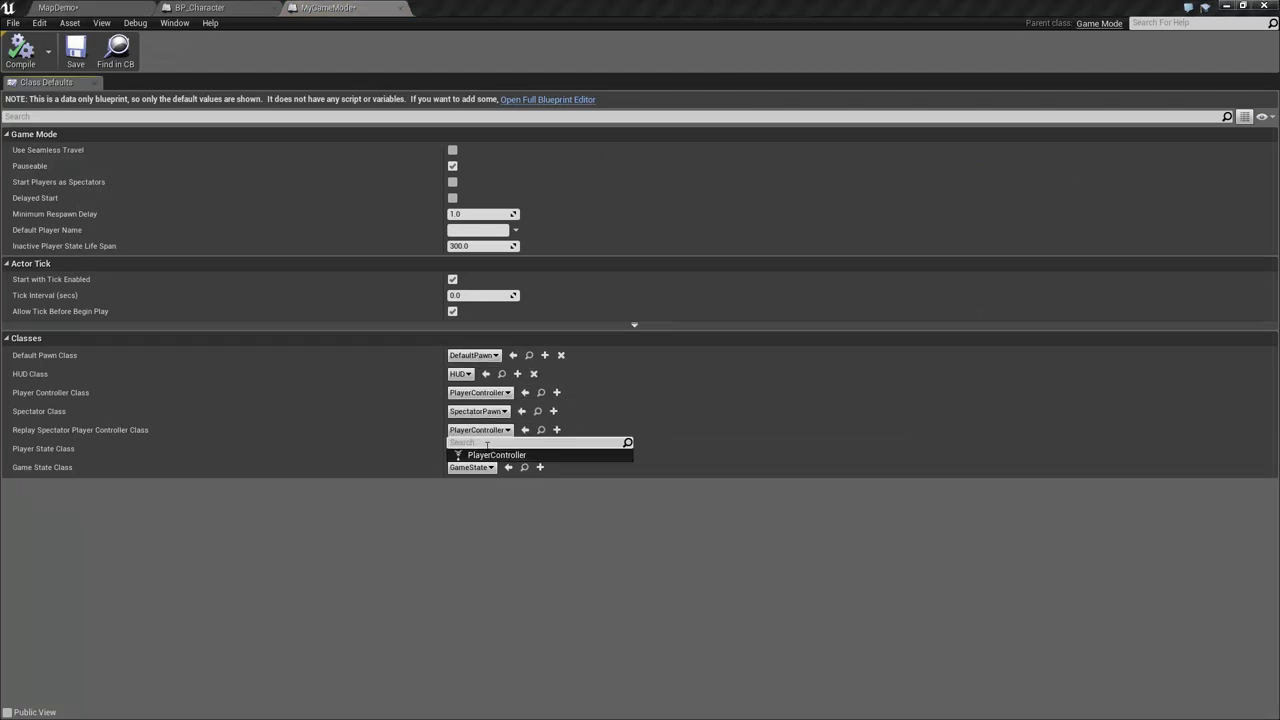
pyautogui.click(435, 474)
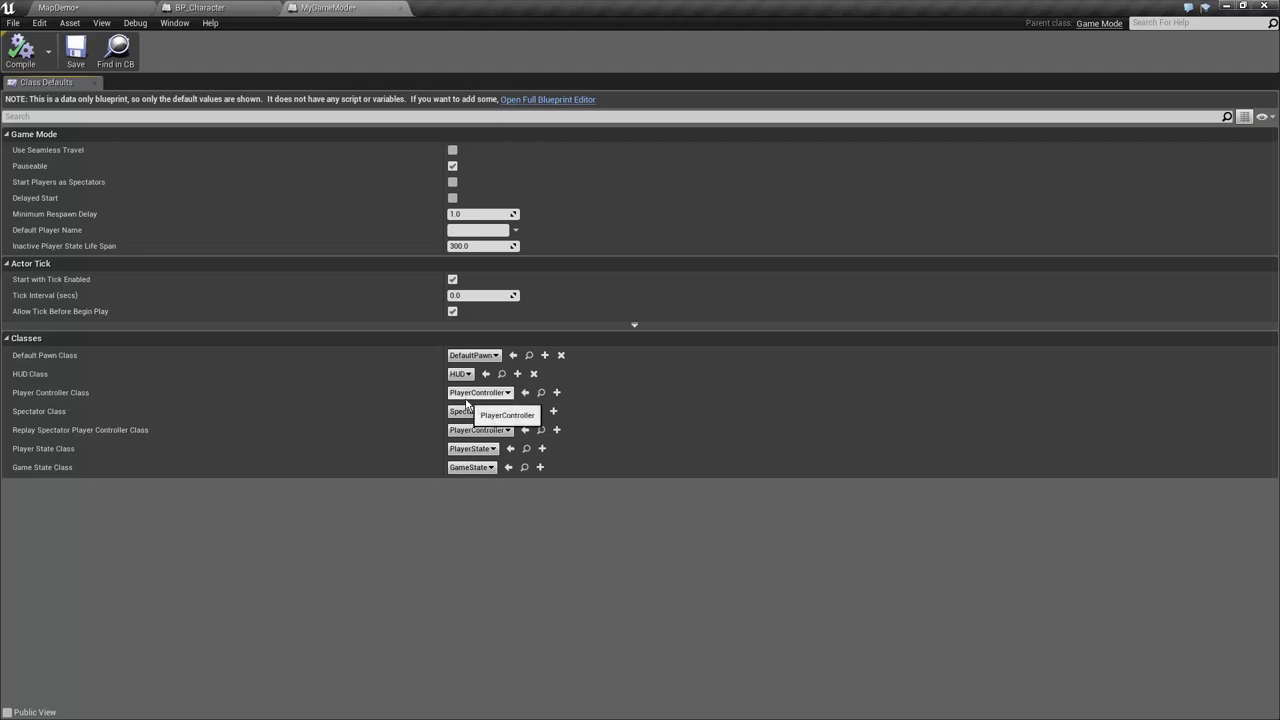
pyautogui.click(468, 356)
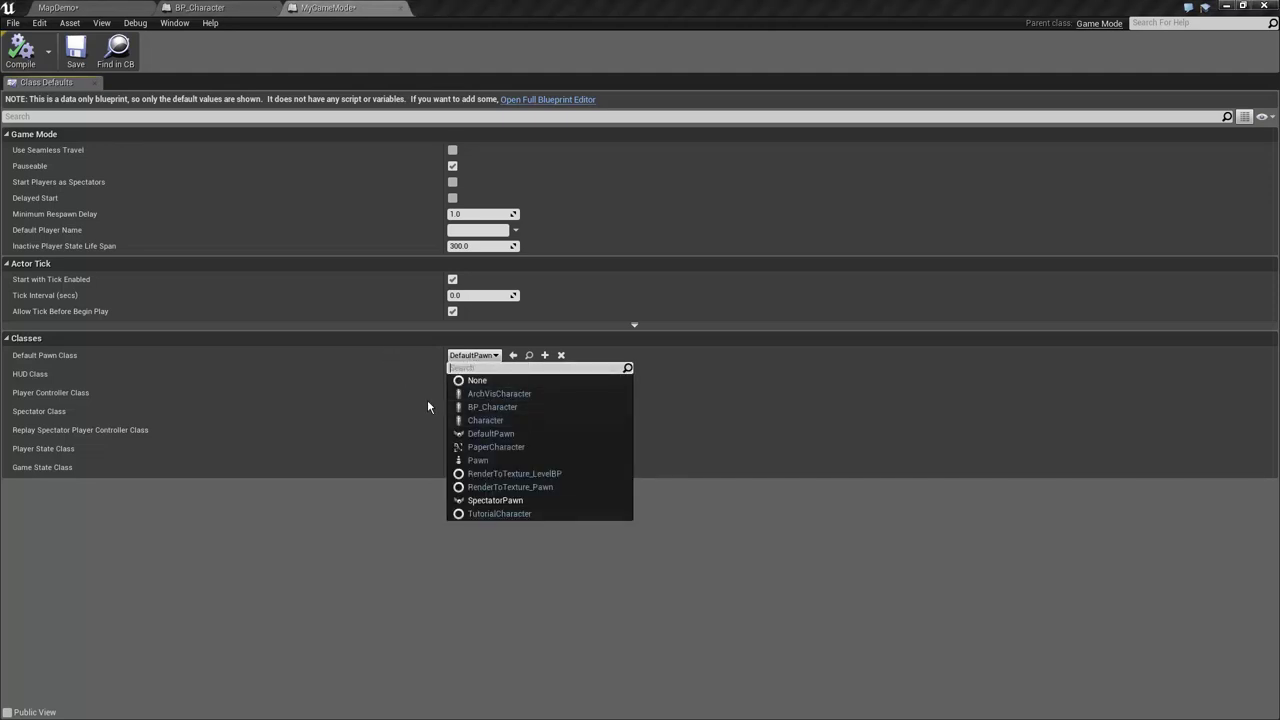
pyautogui.click(488, 409)
pyautogui.click(488, 409)
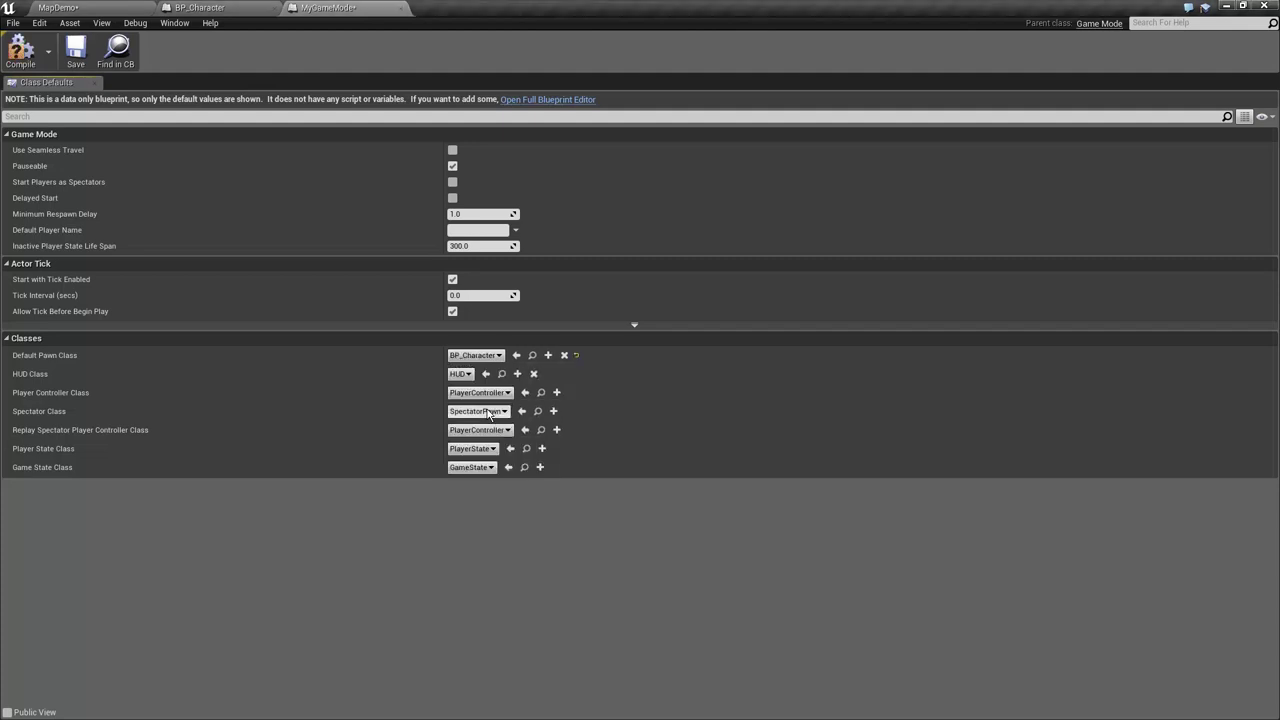
pyautogui.click(22, 56)
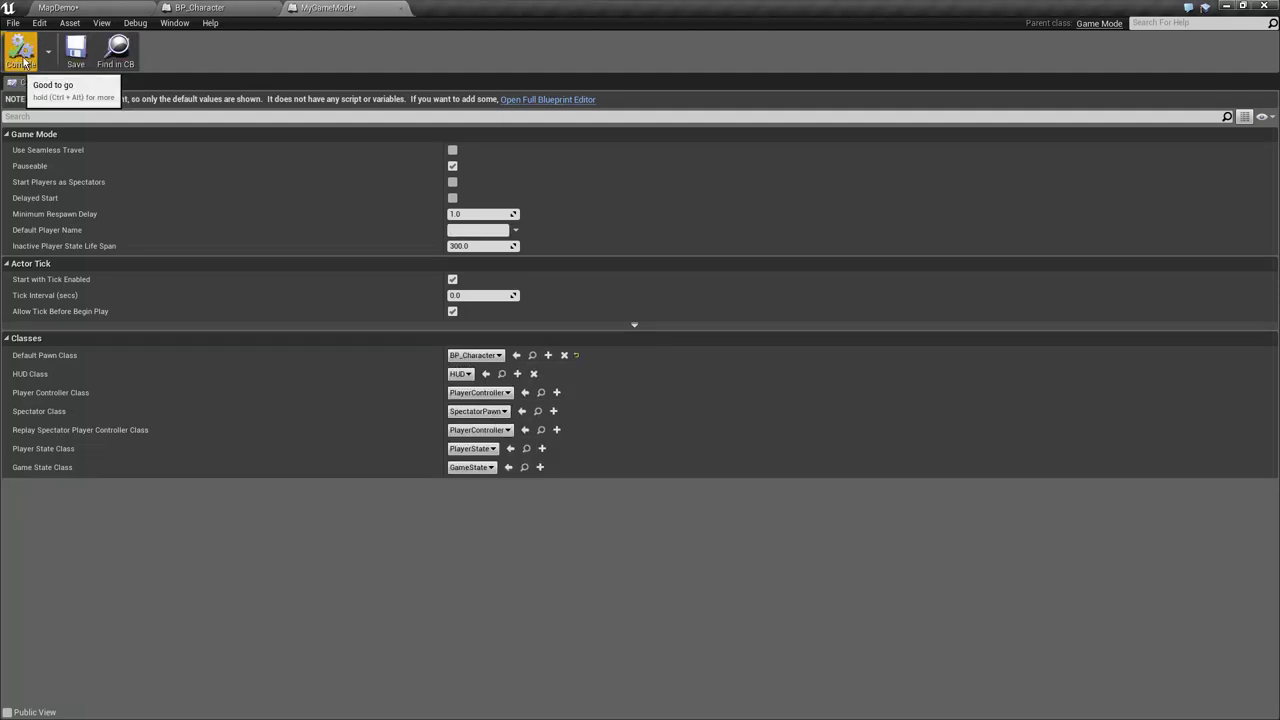
pyautogui.click(199, 7)
pyautogui.click(58, 7)
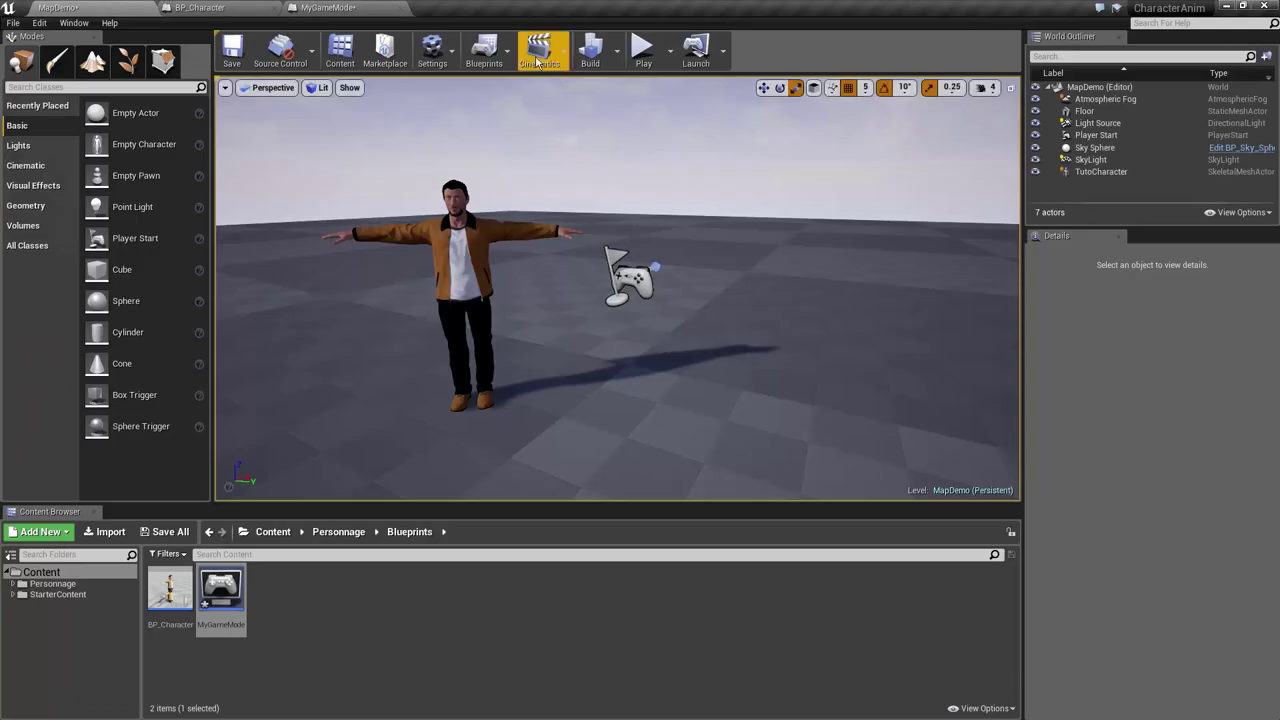
# Check that the game mode's default Pawn is BP_Character
pyautogui.click(484, 50)
pyautogui.moveTo(564, 198)
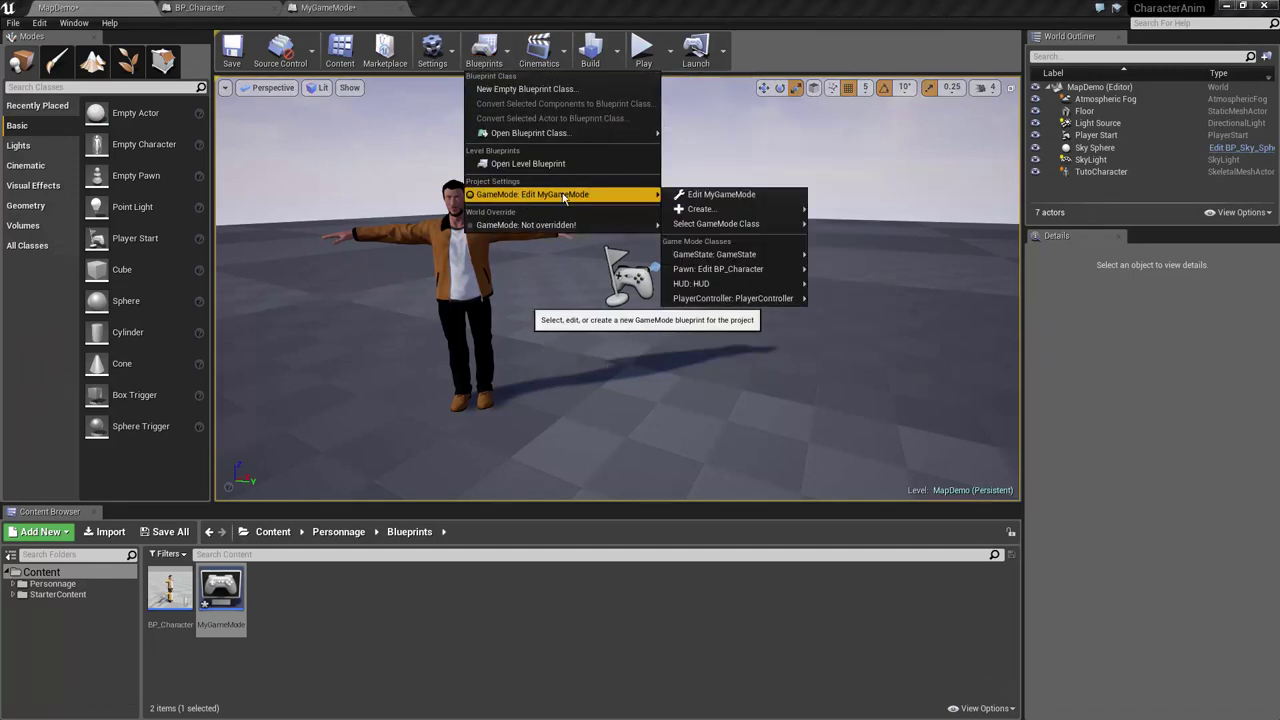
pyautogui.moveTo(735, 271)
pyautogui.moveTo(830, 300)
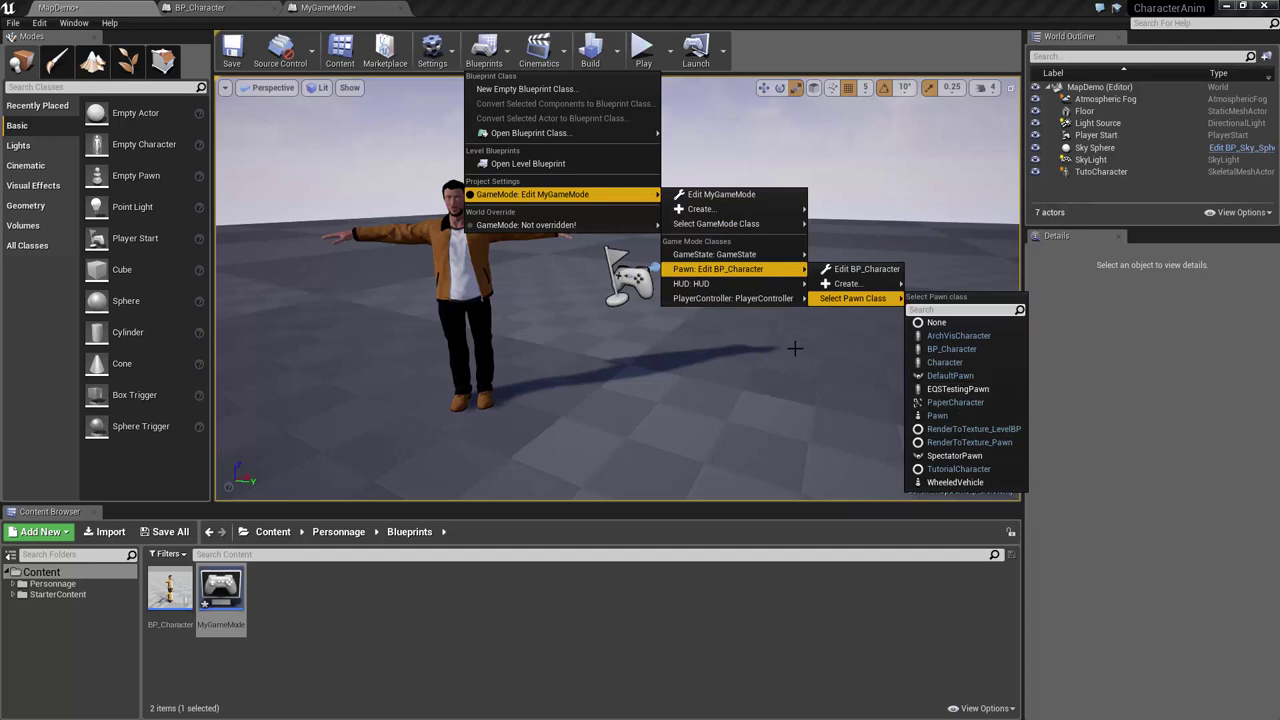
pyautogui.moveTo(676, 368); pyautogui.dragTo(676, 340)
# Set Play to start from the Current Camera Location, play the level, then stop
pyautogui.click(670, 50)
pyautogui.click(670, 50)
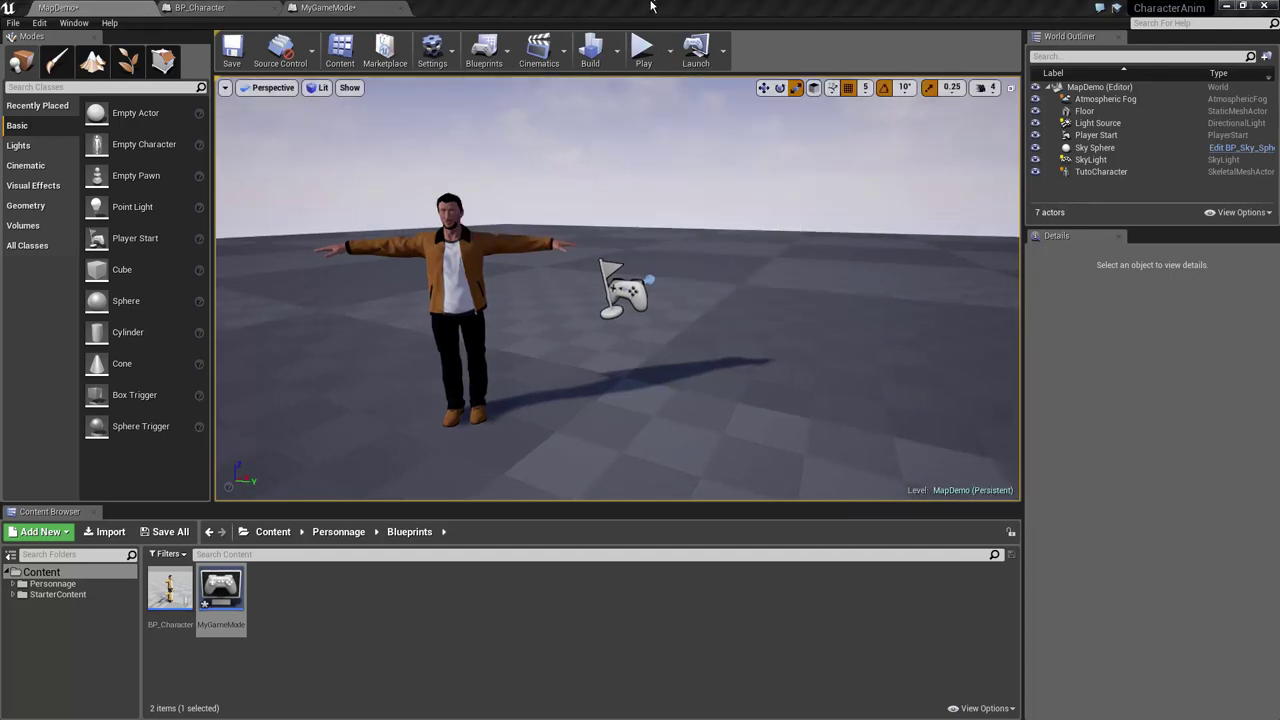
pyautogui.click(670, 50)
pyautogui.click(720, 229)
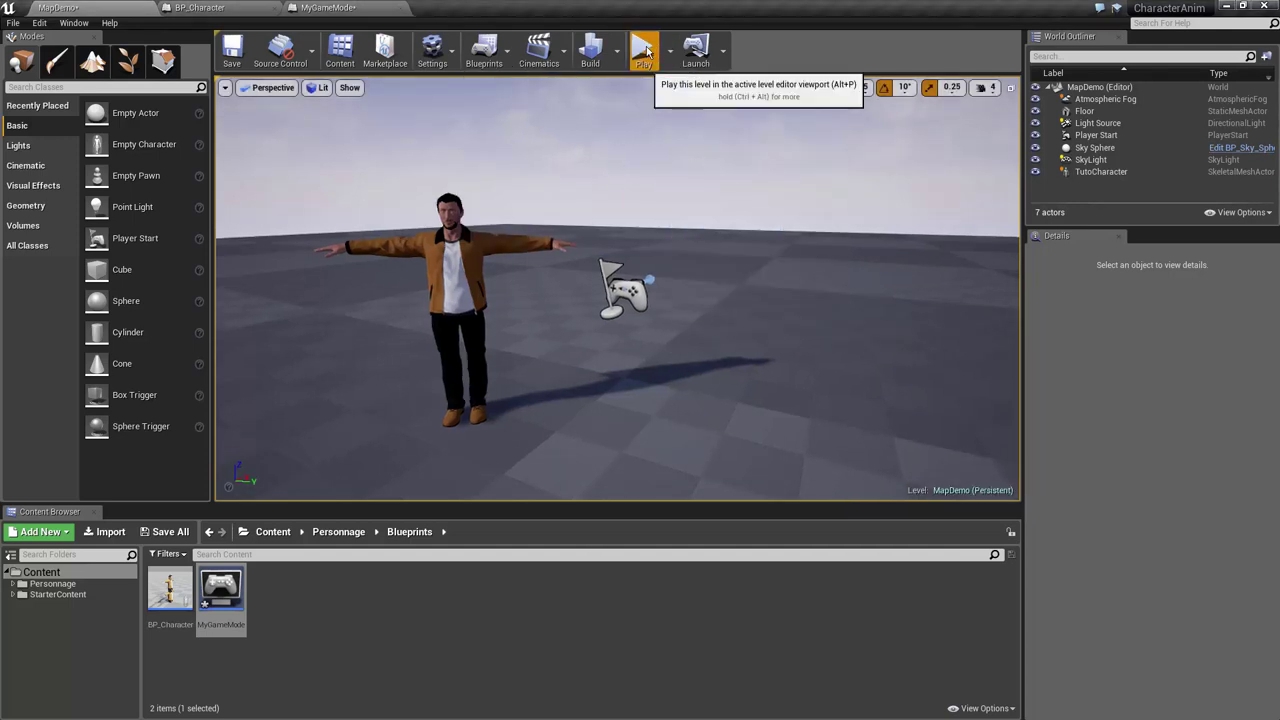
pyautogui.click(644, 50)
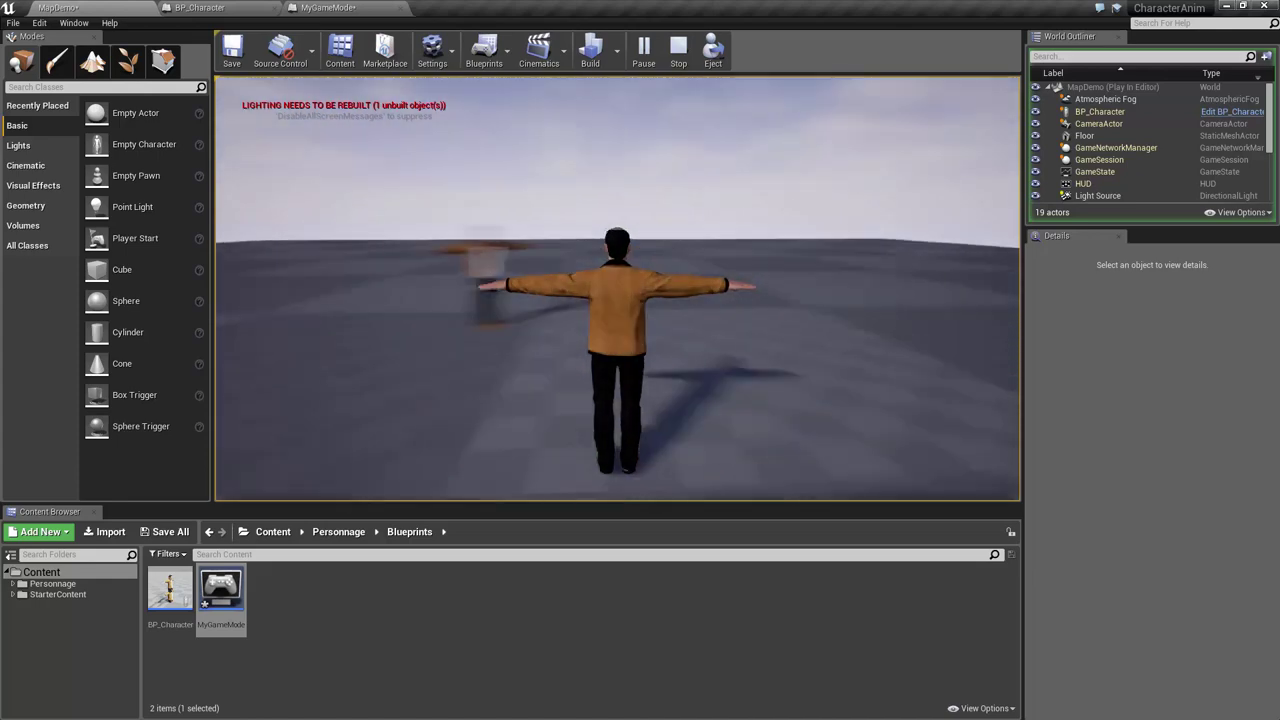
pyautogui.press('Escape')
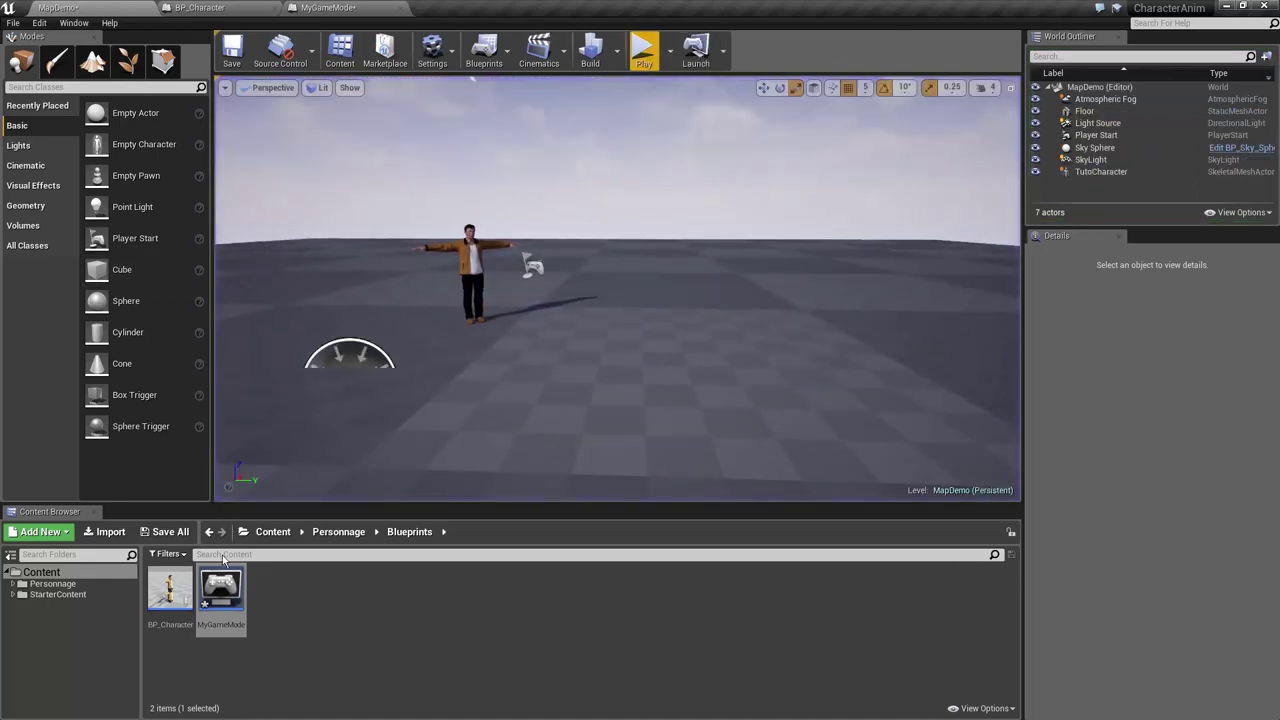
# In BP_Character, enable Use Pawn Control Rotation on the Spring_FollowCamera spring arm
pyautogui.doubleClick(172, 600)
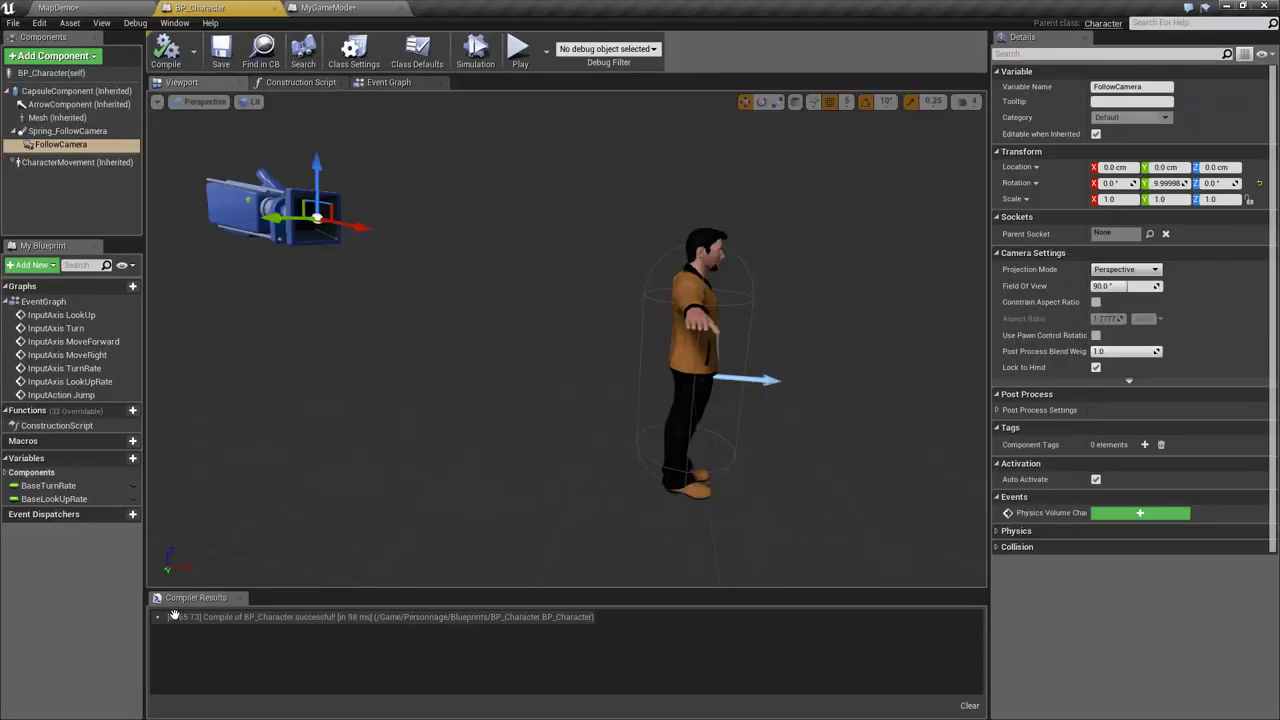
pyautogui.click(60, 131)
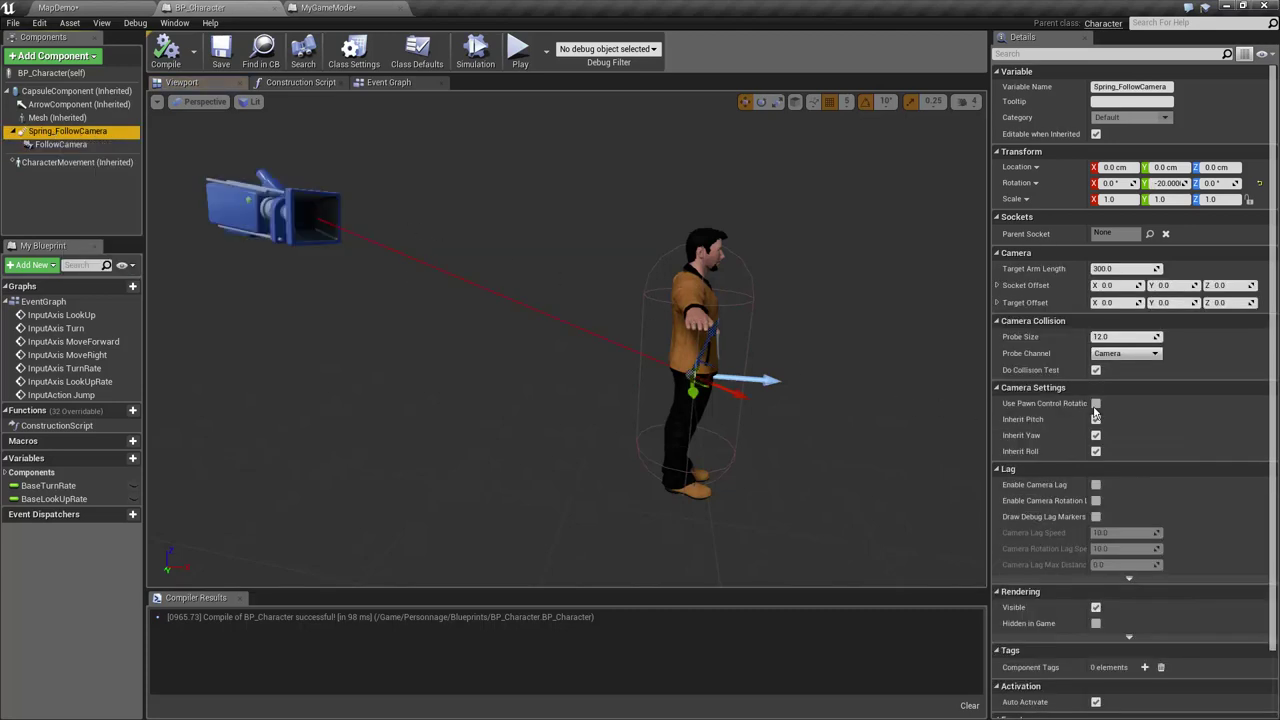
pyautogui.click(1101, 410)
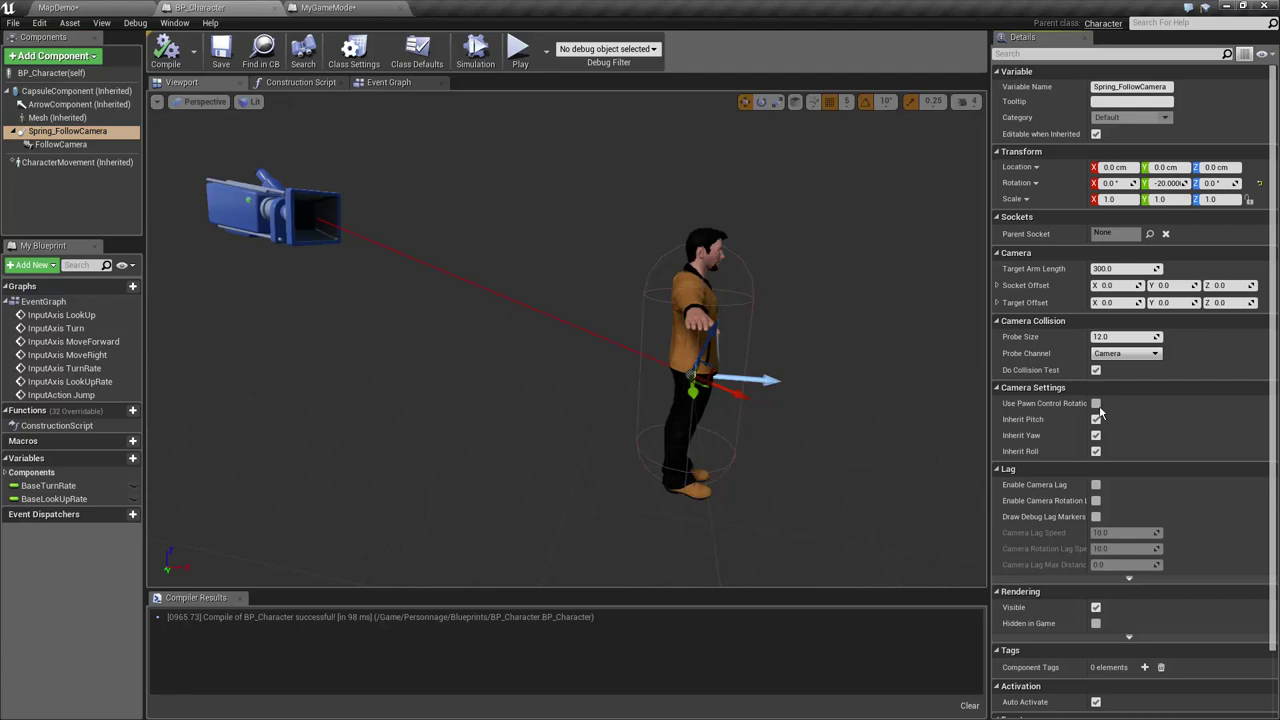
pyautogui.click(1097, 404)
pyautogui.click(290, 347)
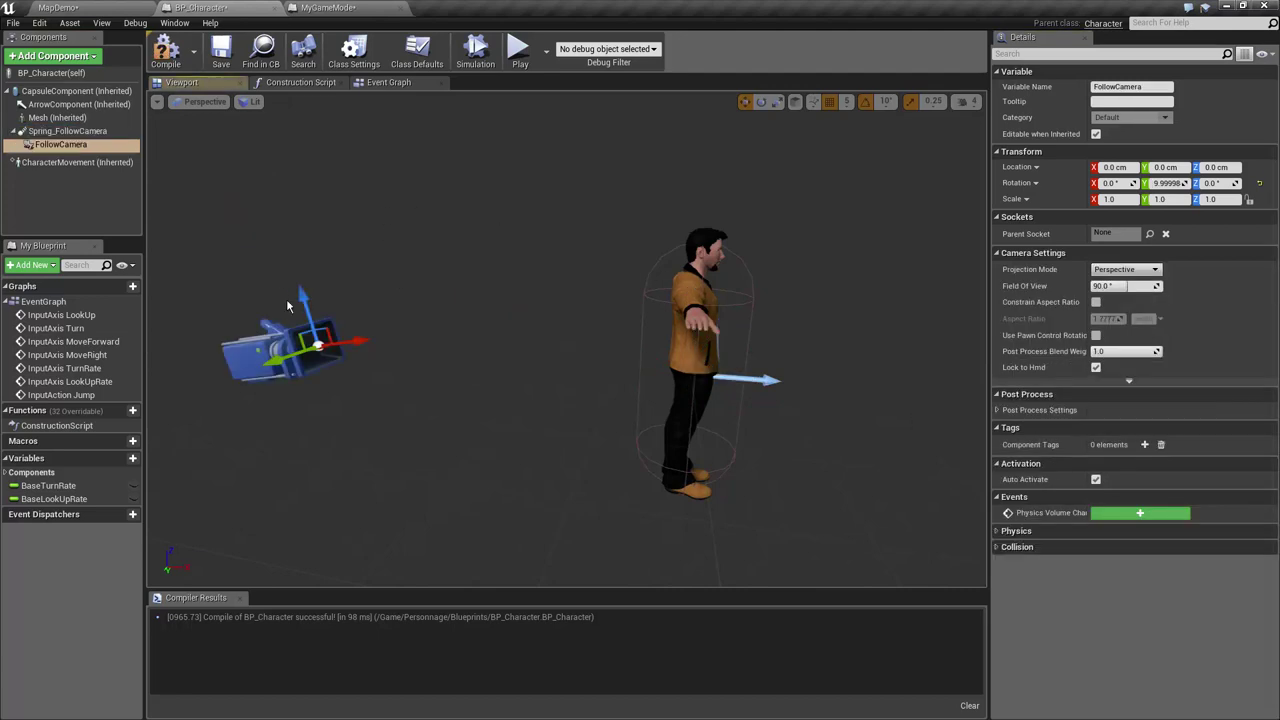
pyautogui.press('e')
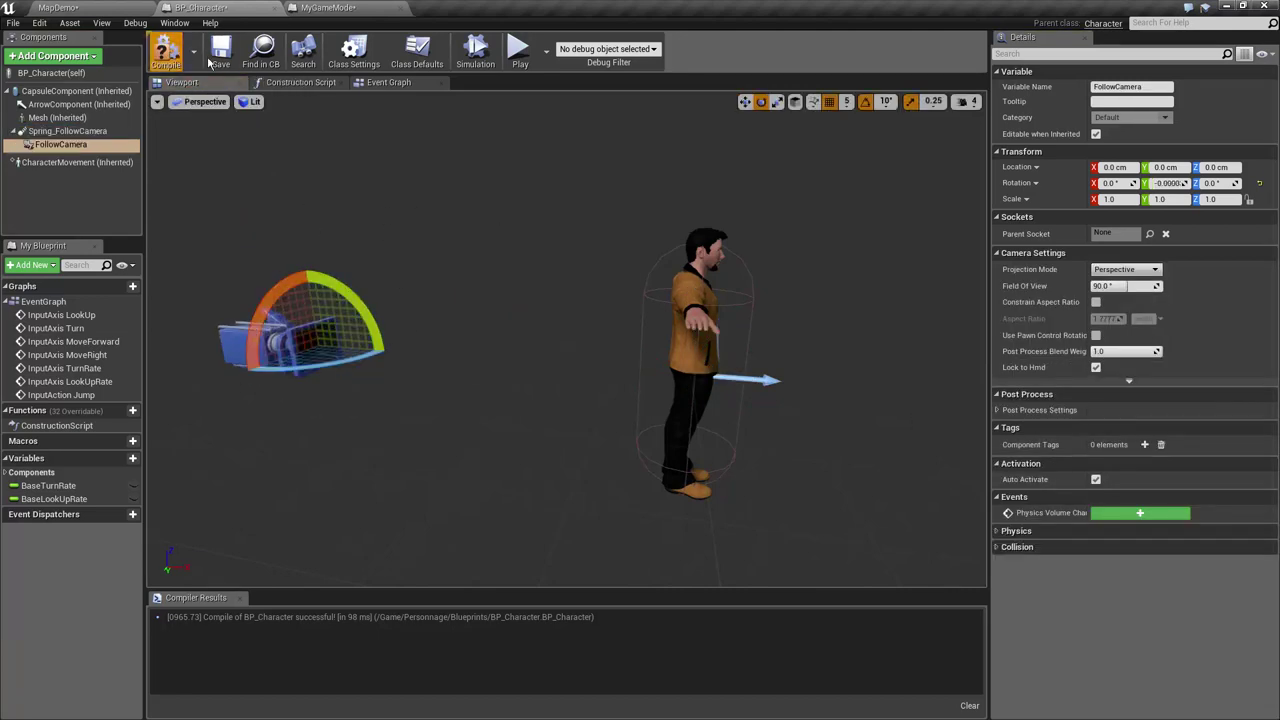
# Play-test the follow camera in the MapDemo level
pyautogui.click(58, 7)
pyautogui.click(640, 52)
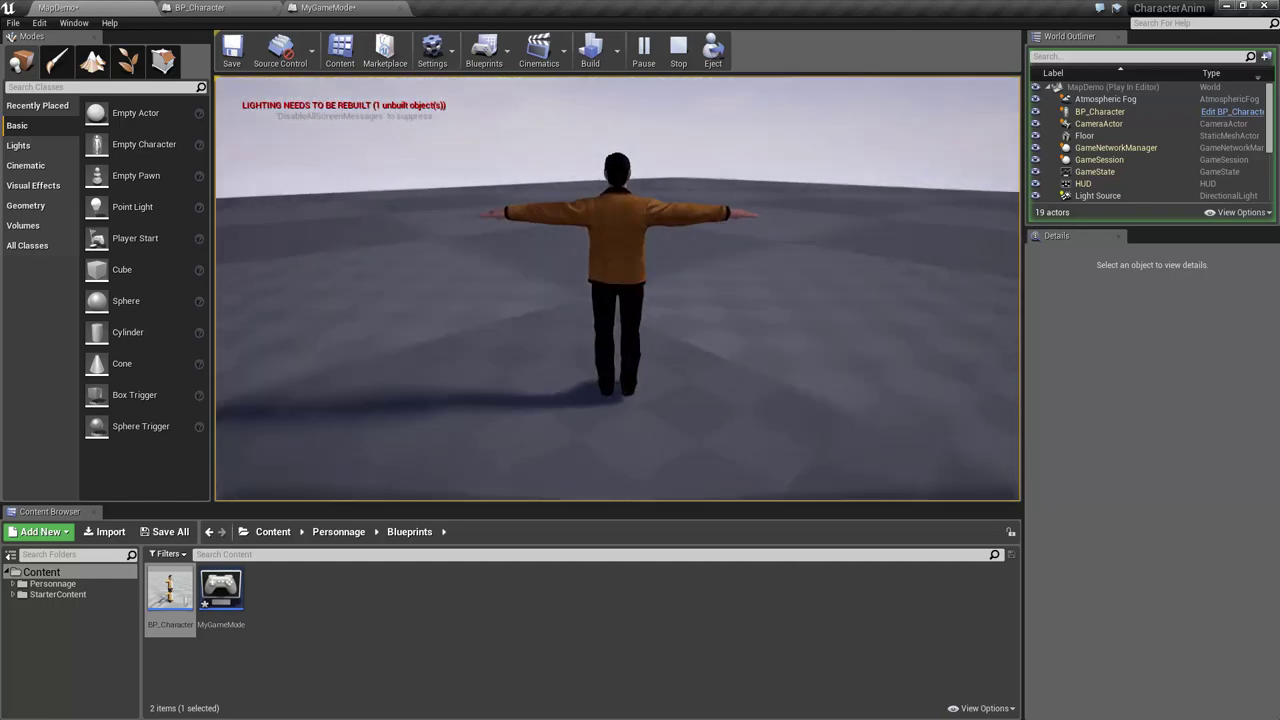
pyautogui.press('Escape')
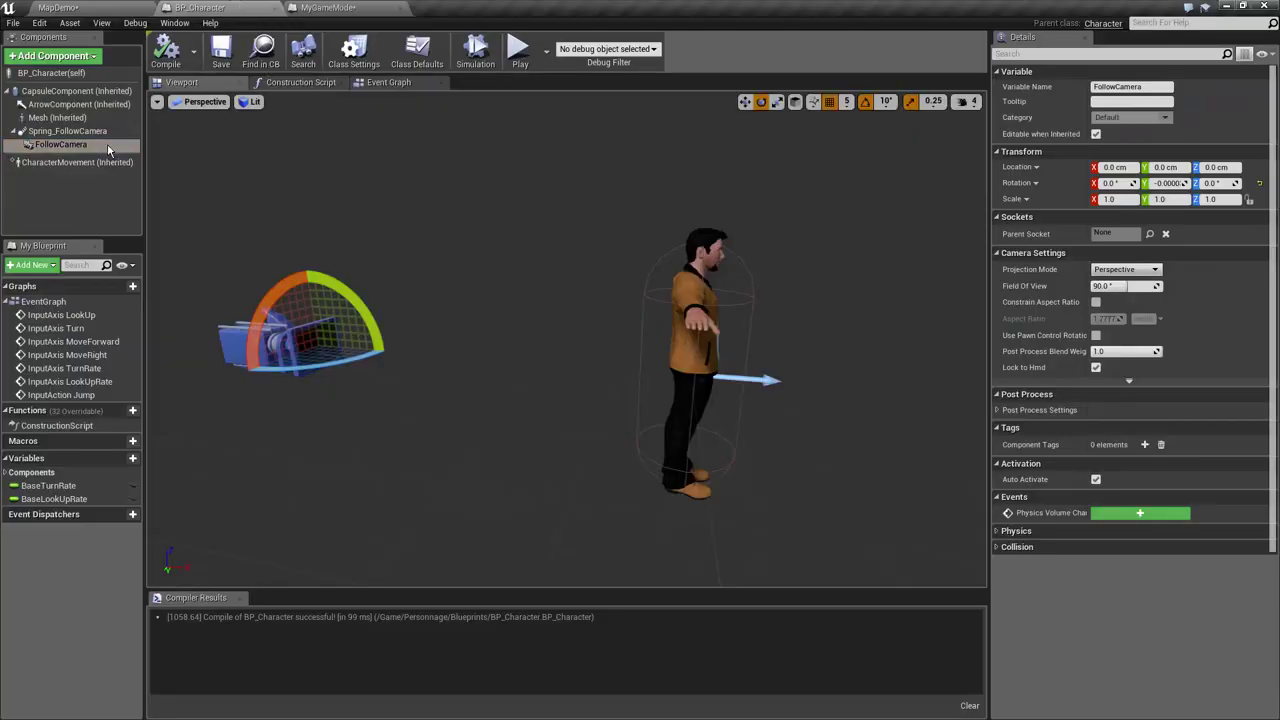
# Turn off the spring arm's Inherit Pitch, Inherit Yaw and Inherit Roll
pyautogui.click(67, 131)
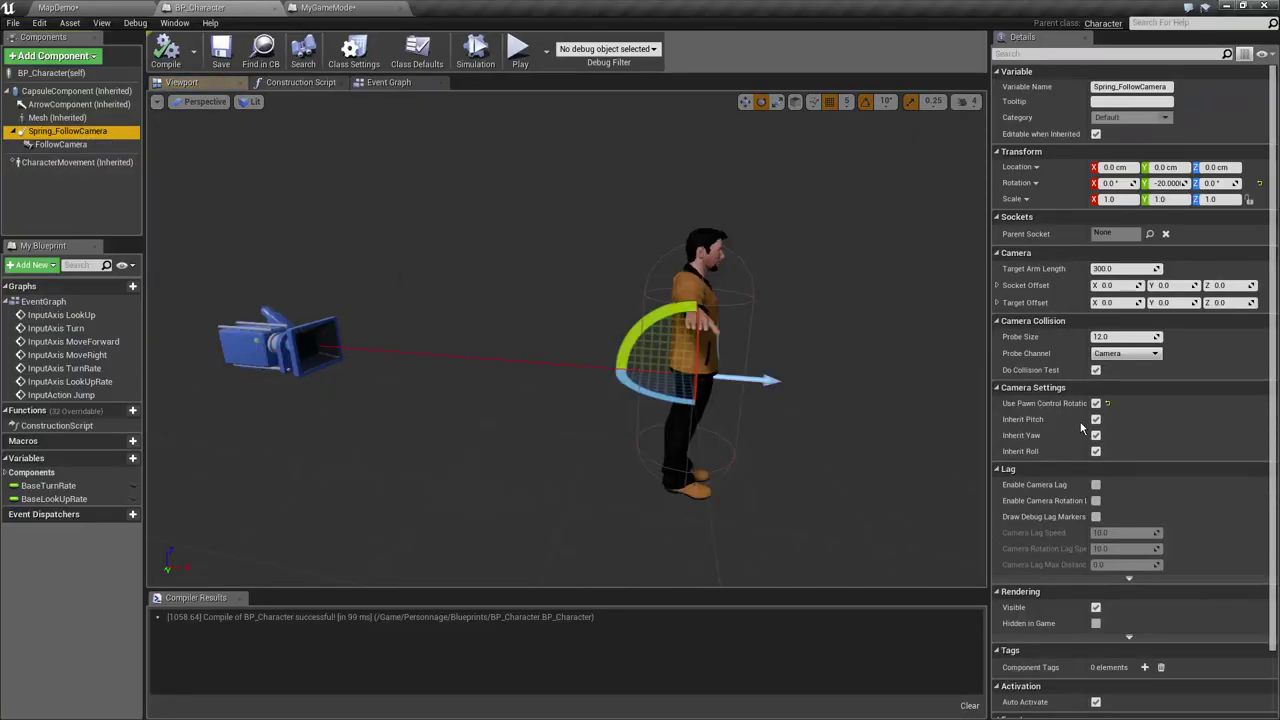
pyautogui.click(1088, 423)
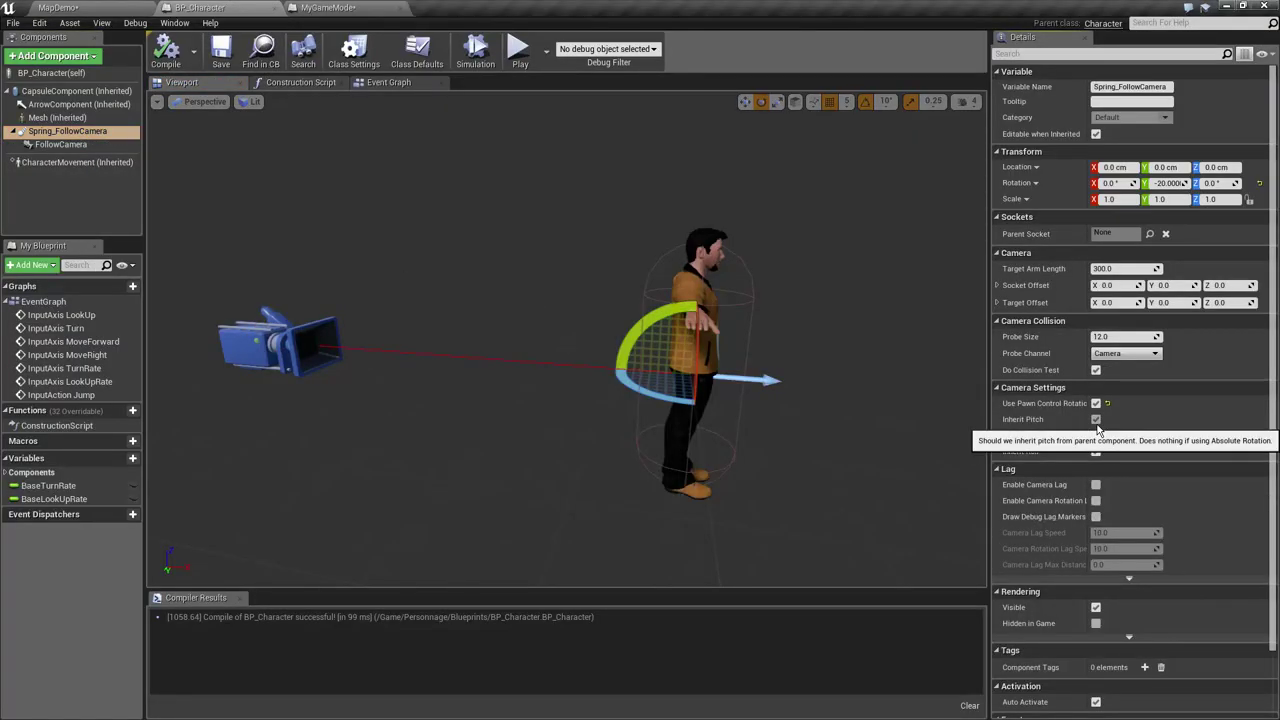
pyautogui.click(1096, 419)
pyautogui.click(1096, 435)
pyautogui.click(1096, 451)
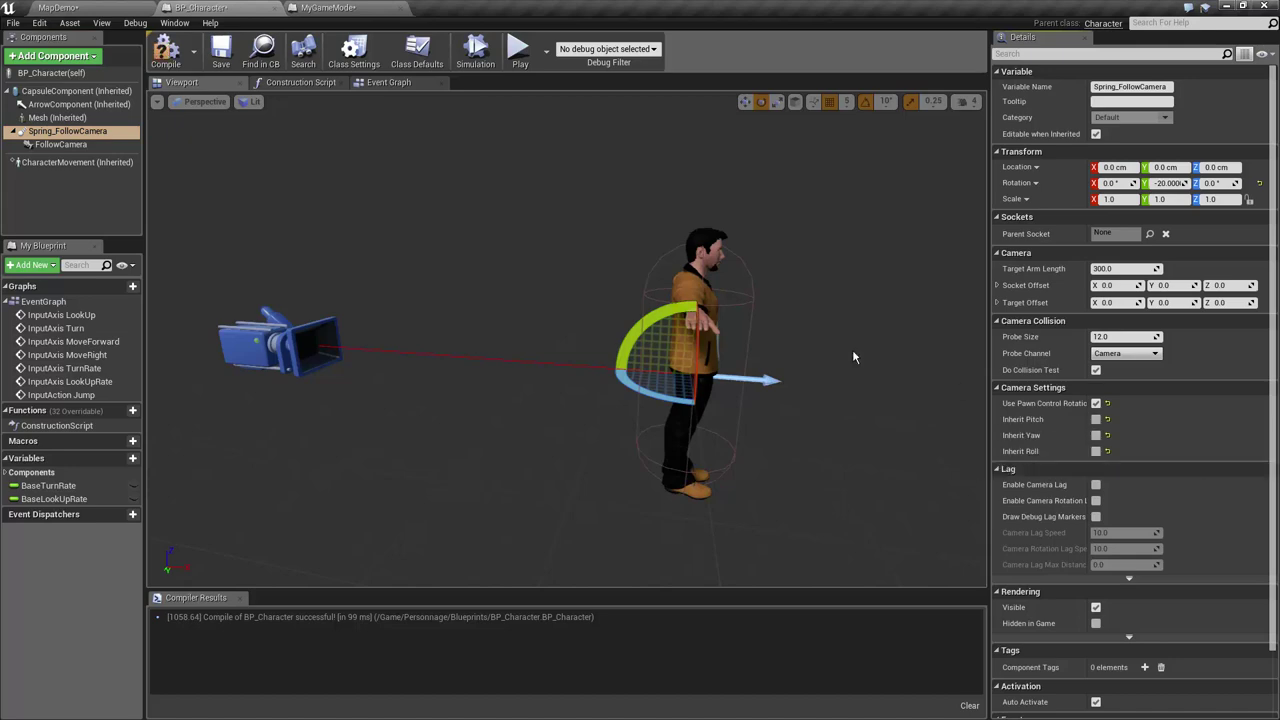
# Play-test MapDemo again with the spring arm no longer inheriting rotation
pyautogui.click(58, 7)
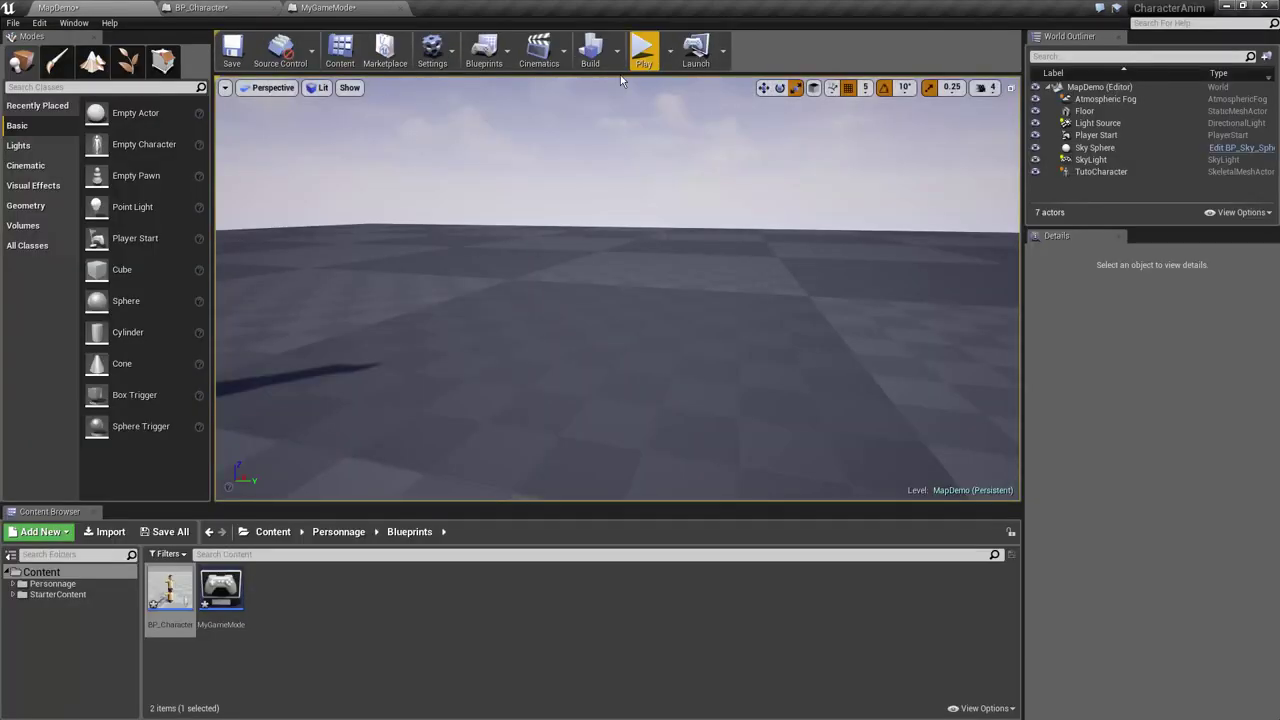
pyautogui.click(645, 60)
pyautogui.click(617, 290)
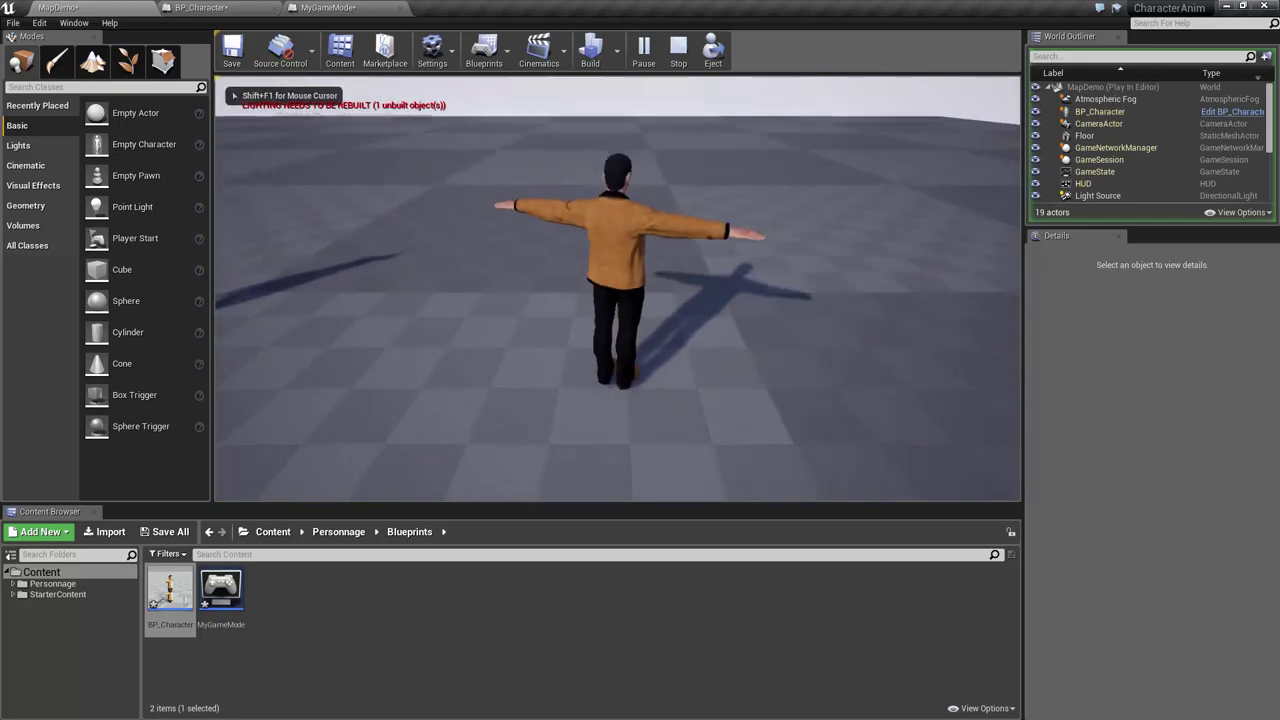
pyautogui.press('Escape')
# Re-enable the spring arm's Inherit Pitch and Inherit Roll, keeping Inherit Yaw off
pyautogui.click(200, 7)
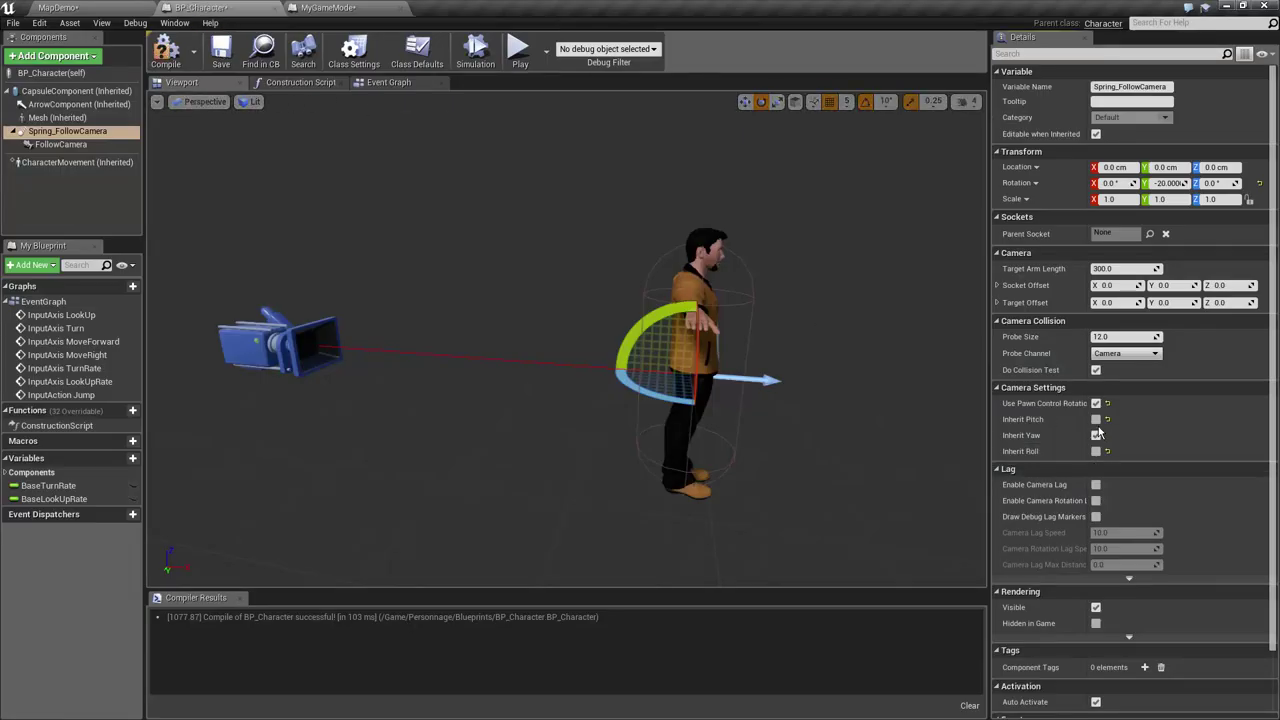
pyautogui.click(1096, 419)
pyautogui.click(1096, 451)
pyautogui.click(278, 340)
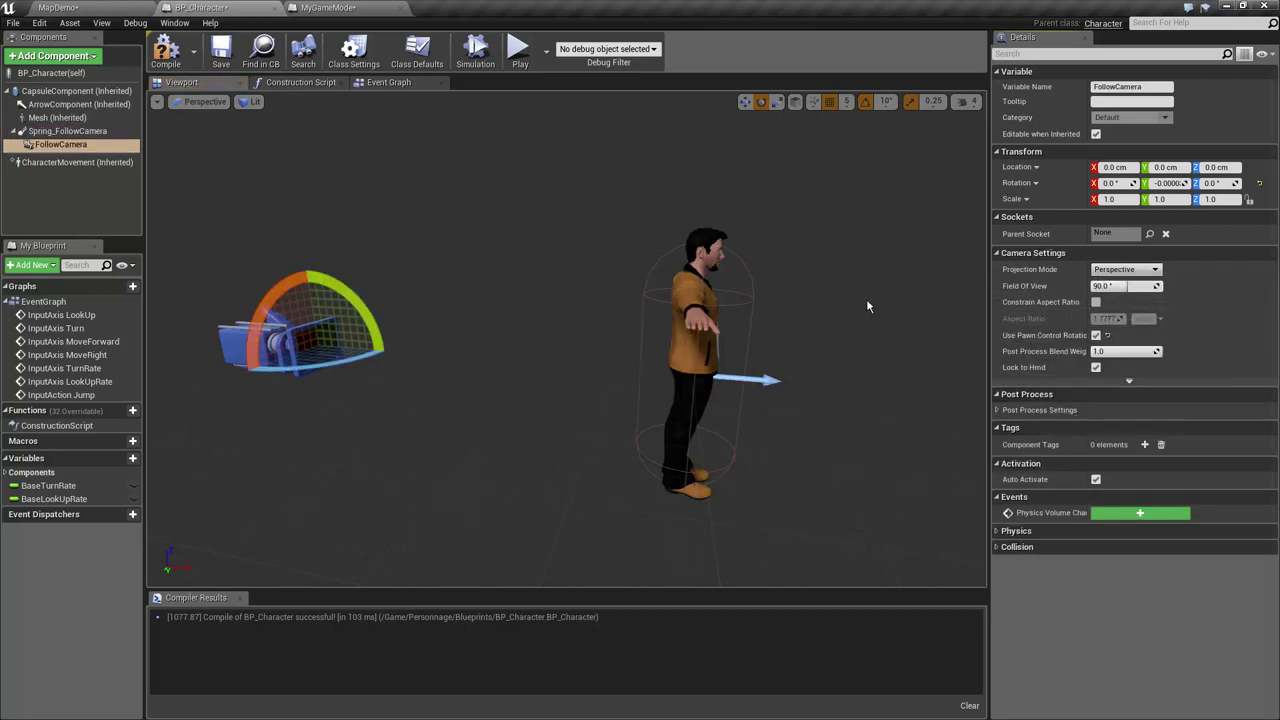
pyautogui.click(58, 7)
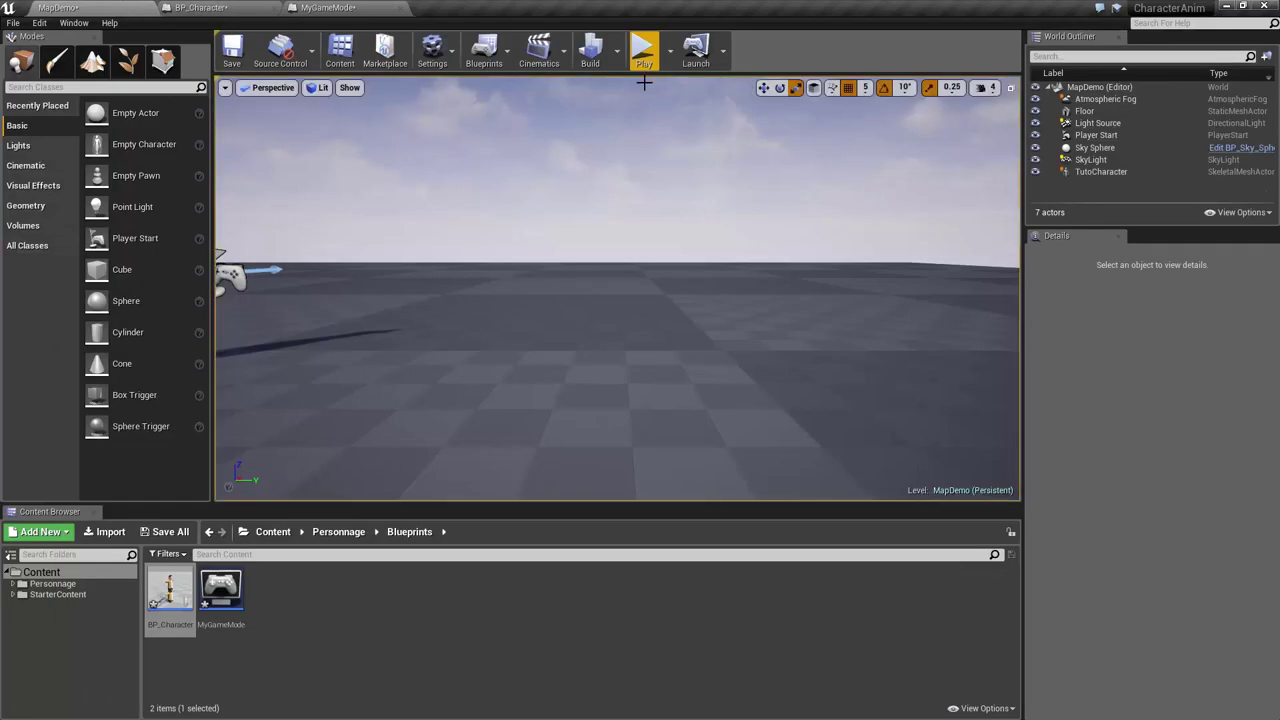
# Play-test the level twice, looking around the character in game
pyautogui.click(644, 55)
pyautogui.click(646, 110)
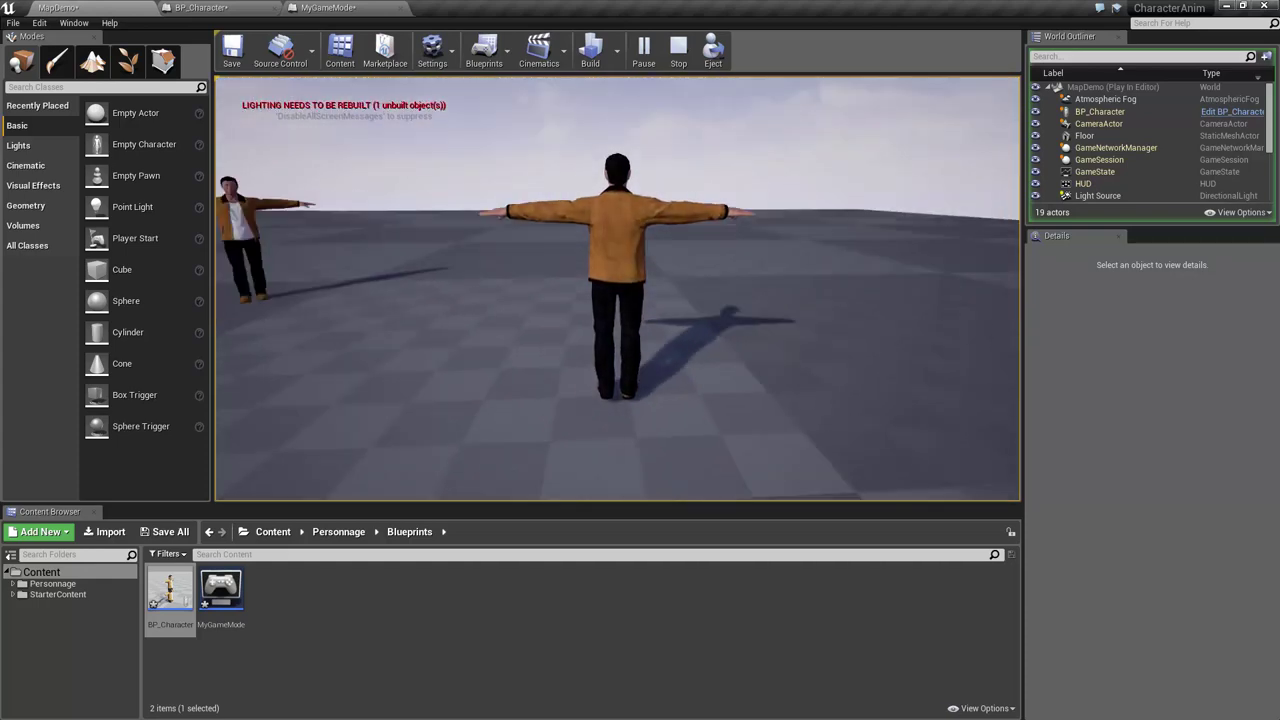
pyautogui.press('Escape')
pyautogui.moveTo(460, 323); pyautogui.dragTo(451, 263)
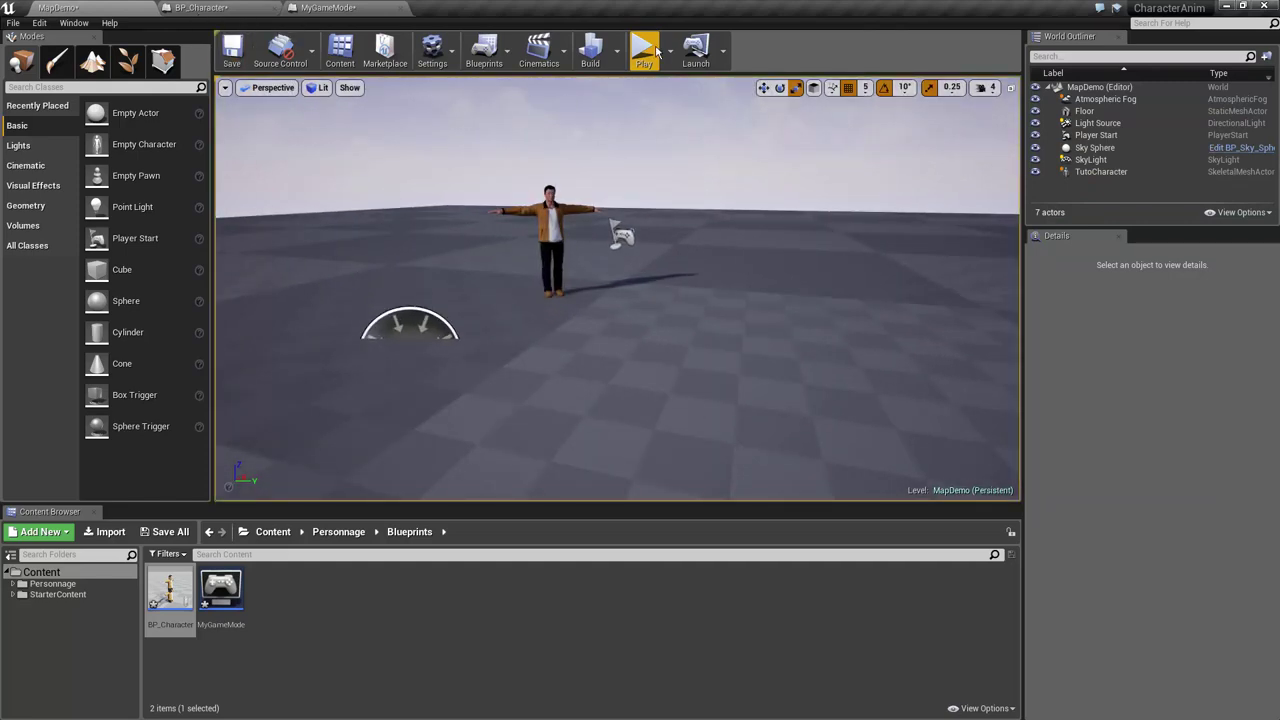
pyautogui.click(645, 52)
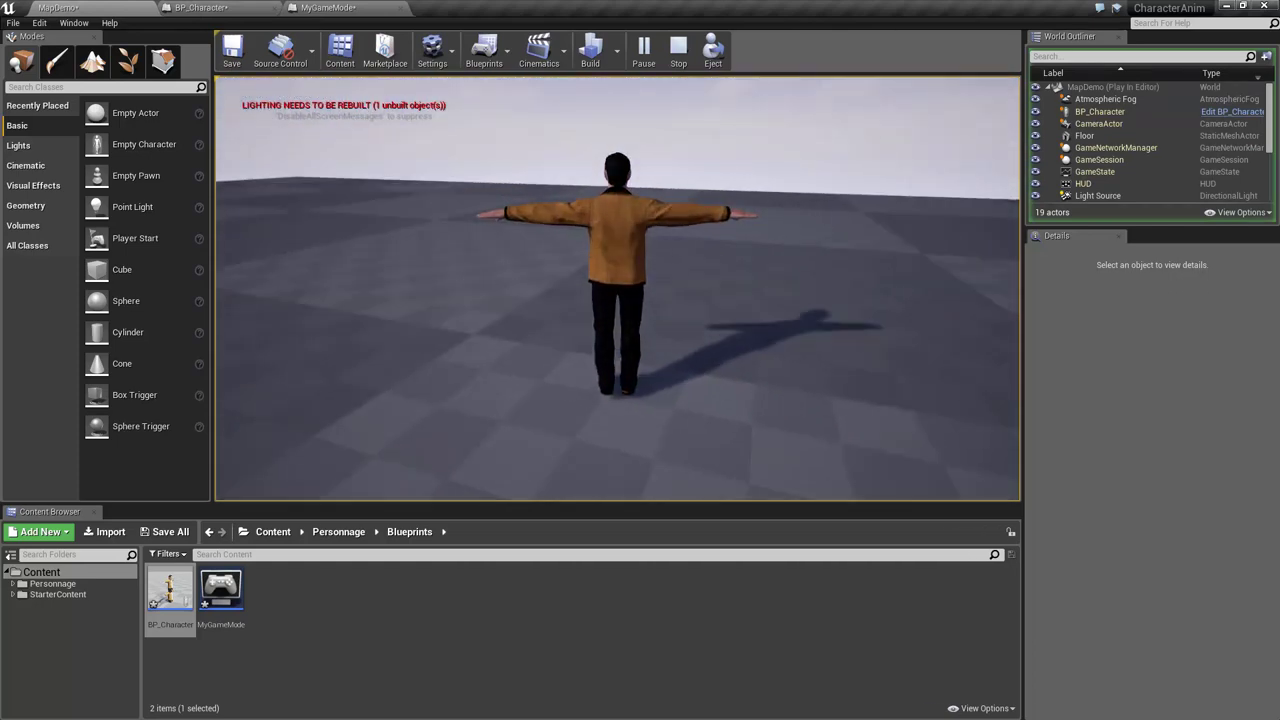
pyautogui.press('Escape')
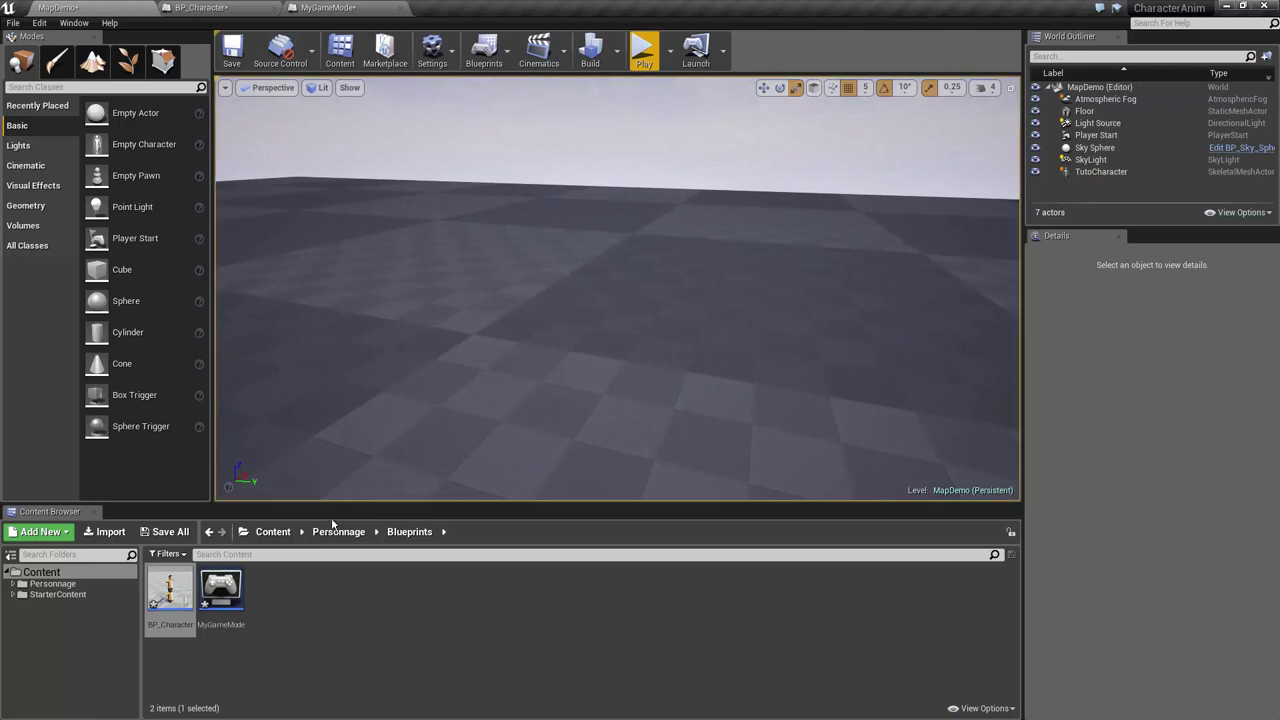
# Save all modified assets and the MapDemo level with Ctrl+Shift+S
pyautogui.click(303, 618)
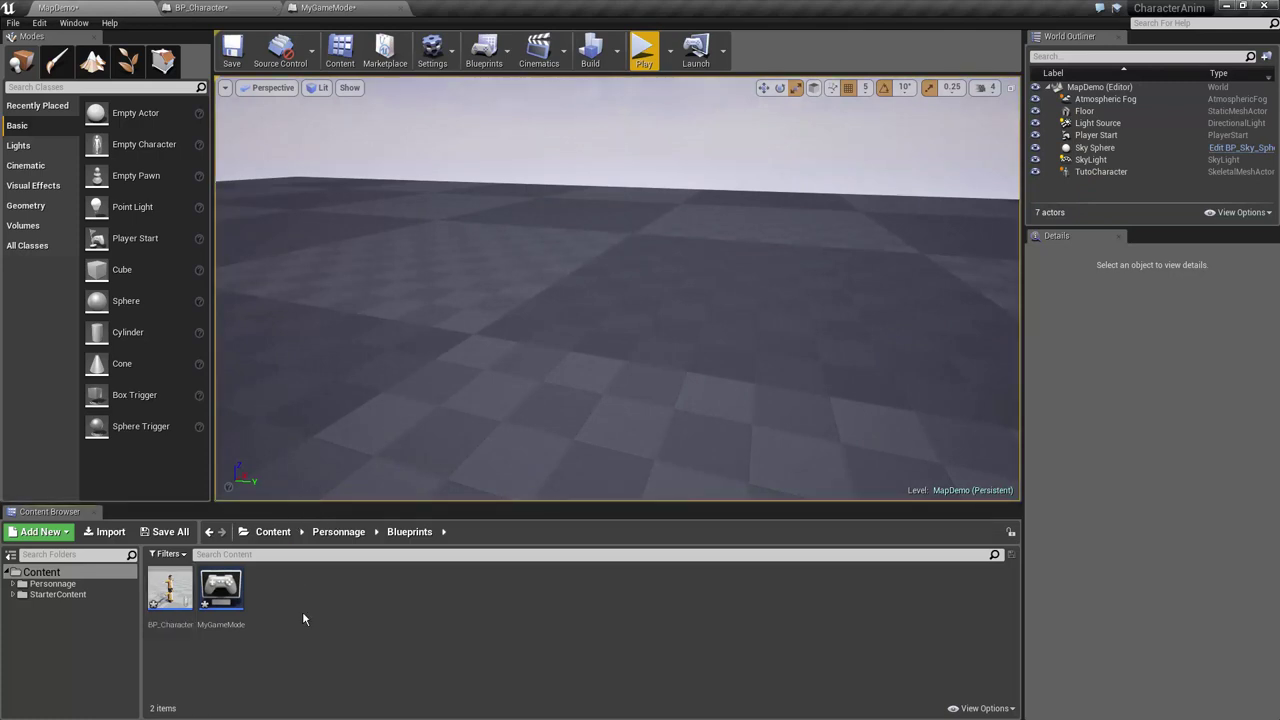
pyautogui.hotkey('ctrl', 'shift', 's')
pyautogui.moveTo(357, 406)
pyautogui.mouseDown(button='right')
pyautogui.moveTo(366, 371)
pyautogui.moveTo(430, 370)
pyautogui.mouseUp(button='right')
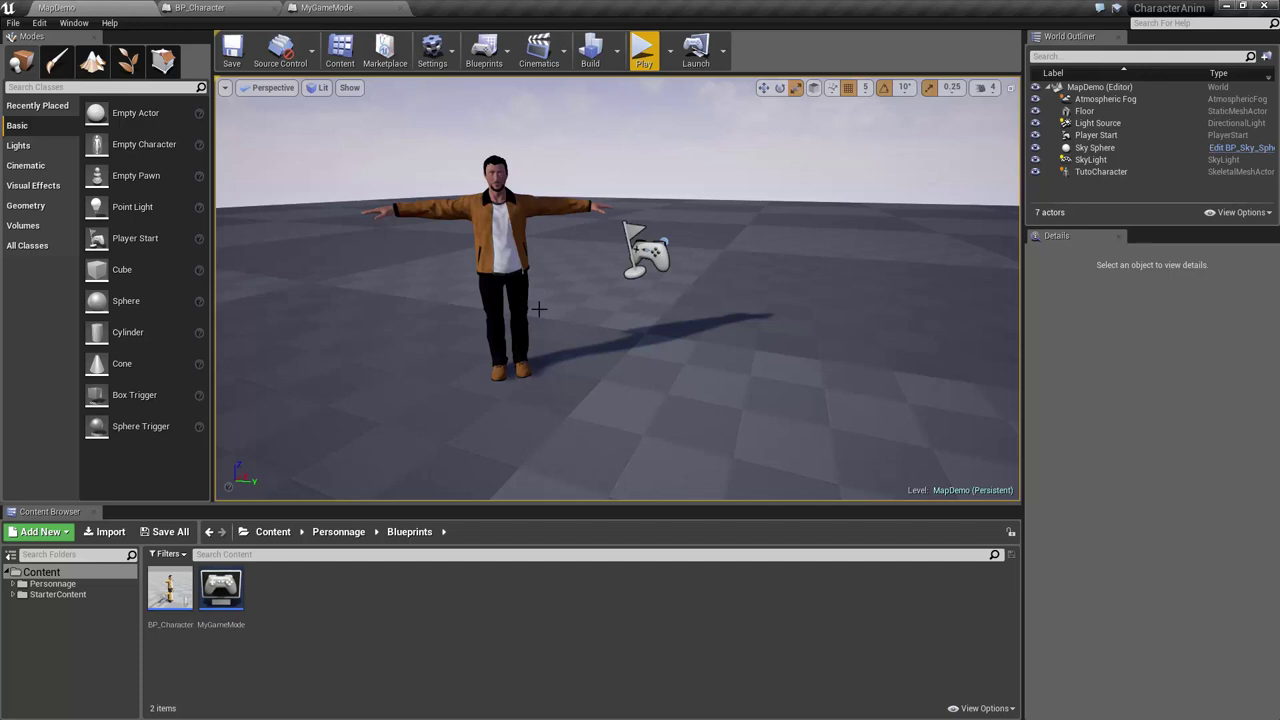
# Delete TutoCharacter from the level, then place a BP_Character and delete it too
pyautogui.click(495, 210)
pyautogui.press('Delete')
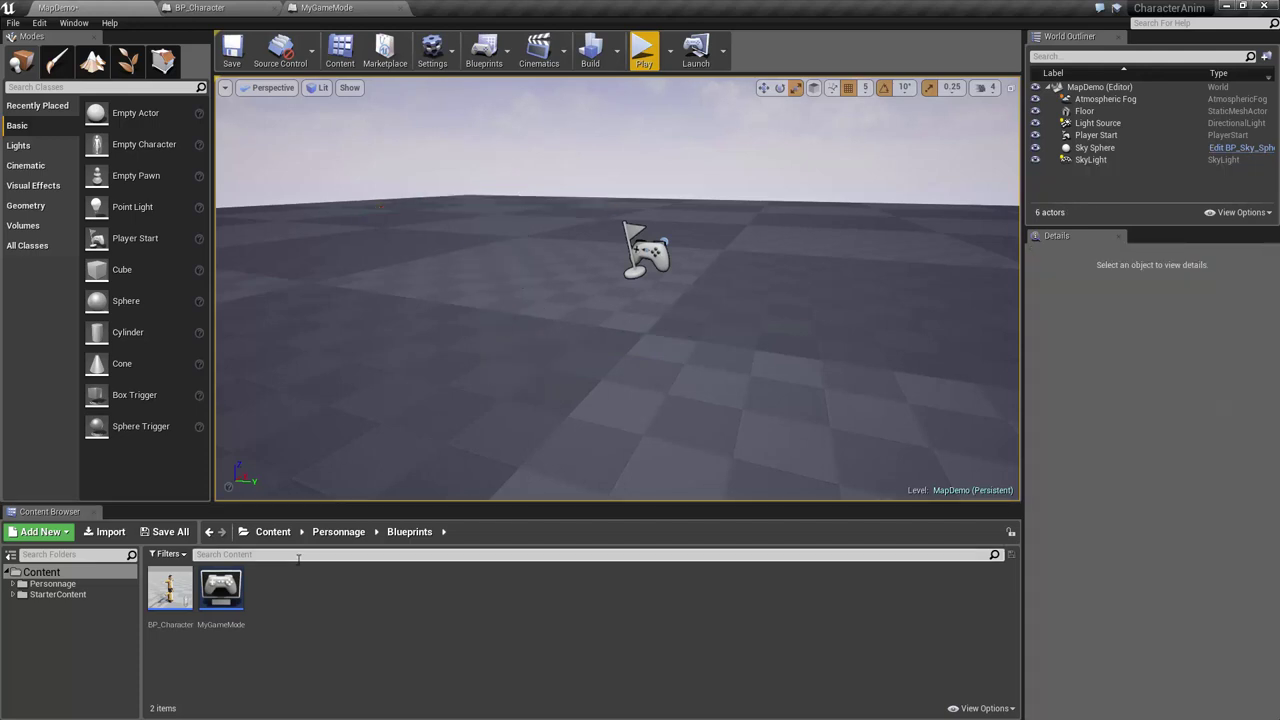
pyautogui.moveTo(155, 578)
pyautogui.mouseDown()
pyautogui.moveTo(510, 365)
pyautogui.moveTo(537, 289)
pyautogui.mouseUp()
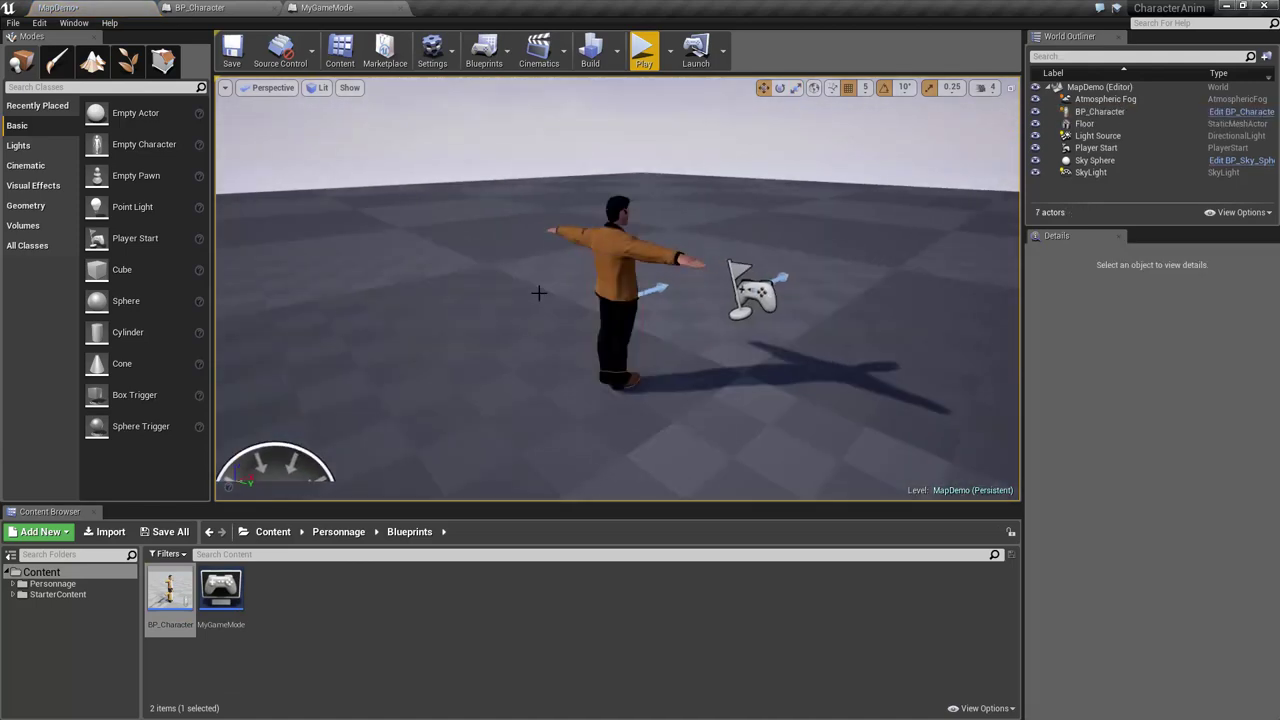
pyautogui.click(600, 270)
pyautogui.press('Delete')
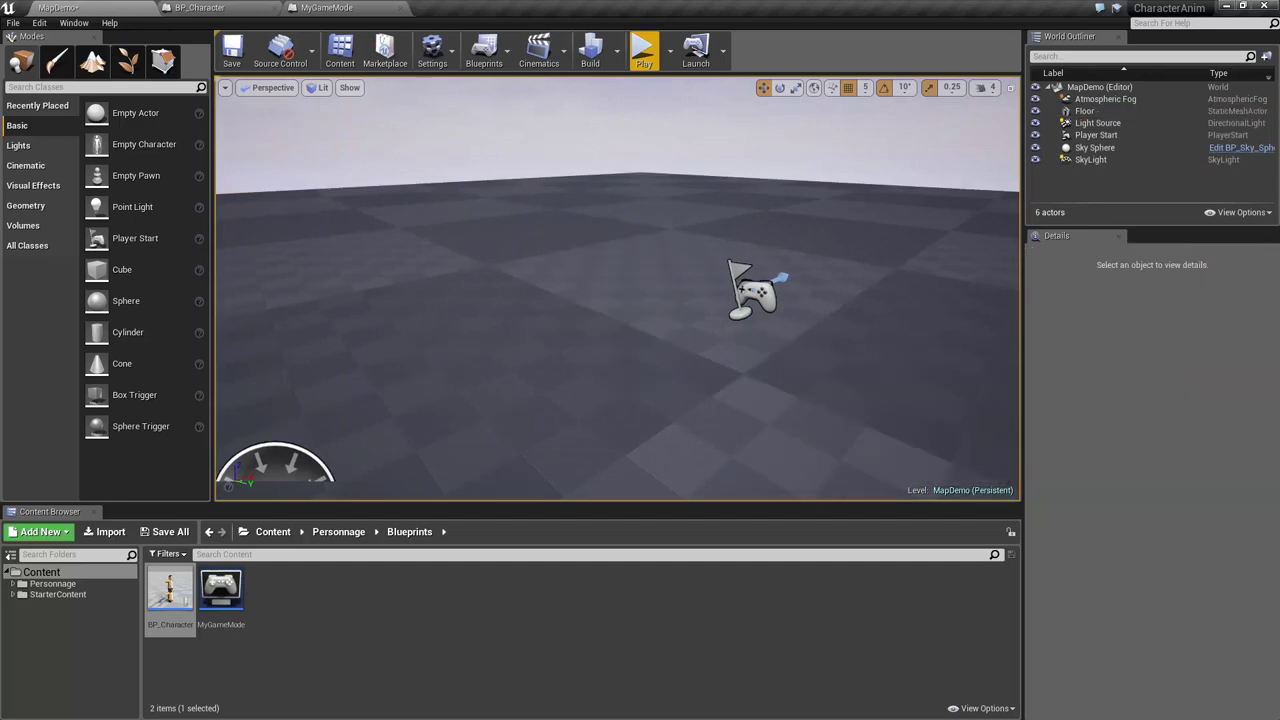
pyautogui.click(447, 611)
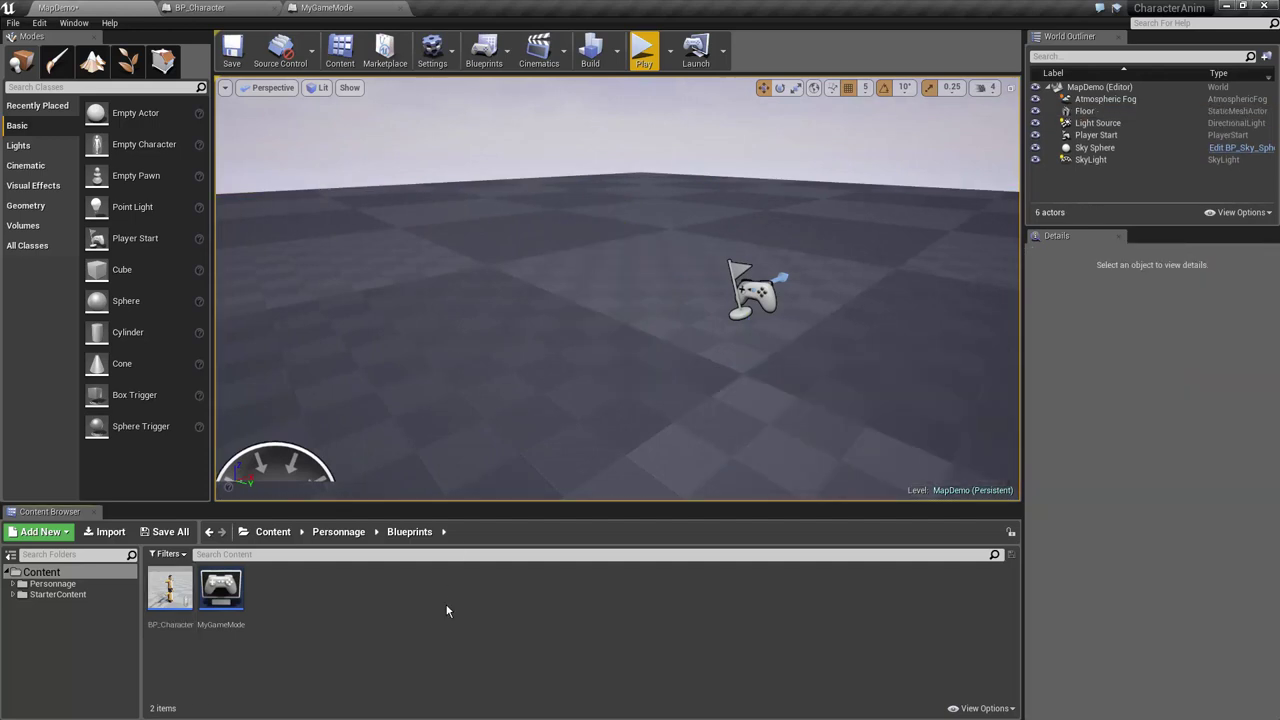